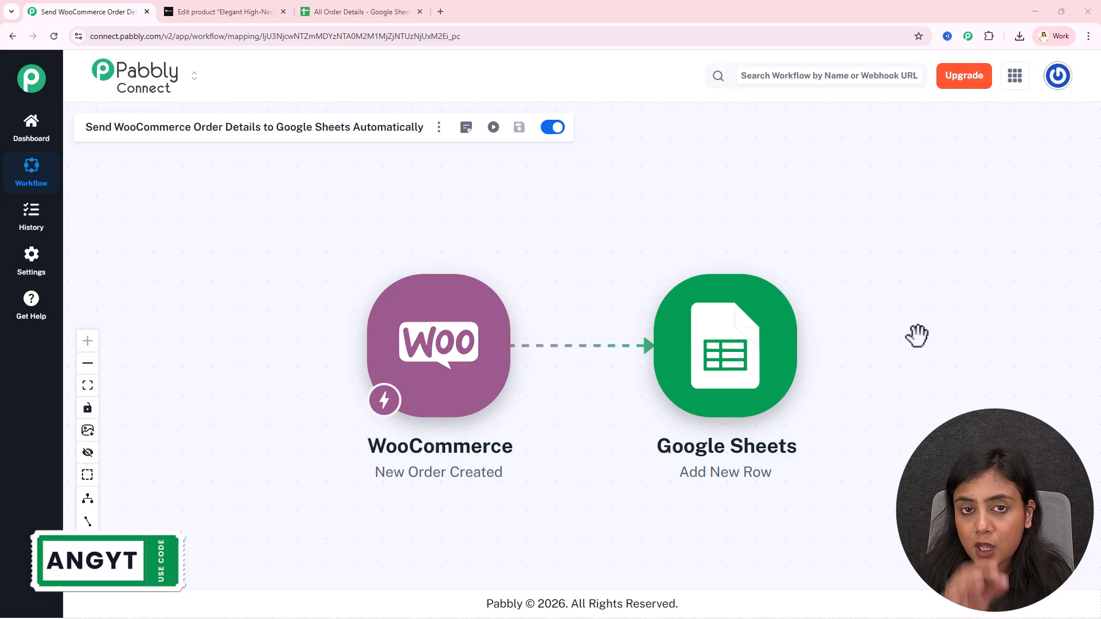
Look over the existing dress order in row 2 of All Order Details, then go back to the Pabbly Connect workflow
{"action": "left_click", "coordinate": [385, 6]}
{"action": "left_click_drag", "start_coordinate": [160, 207], "coordinate": [944, 228]}
{"action": "left_click", "coordinate": [848, 392]}
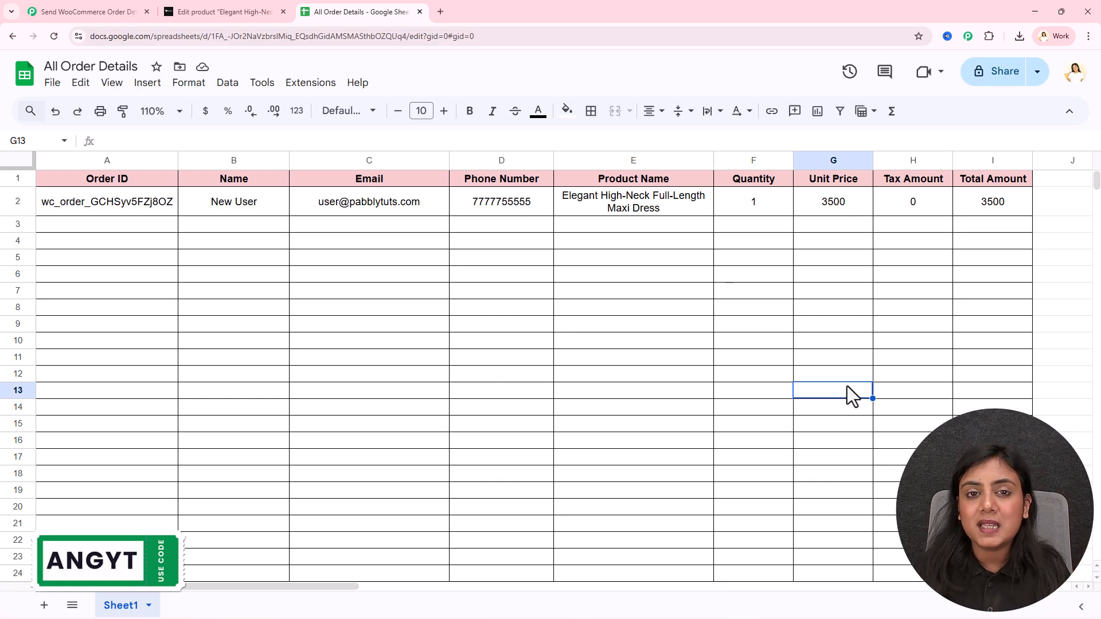
{"action": "left_click", "coordinate": [74, 12]}
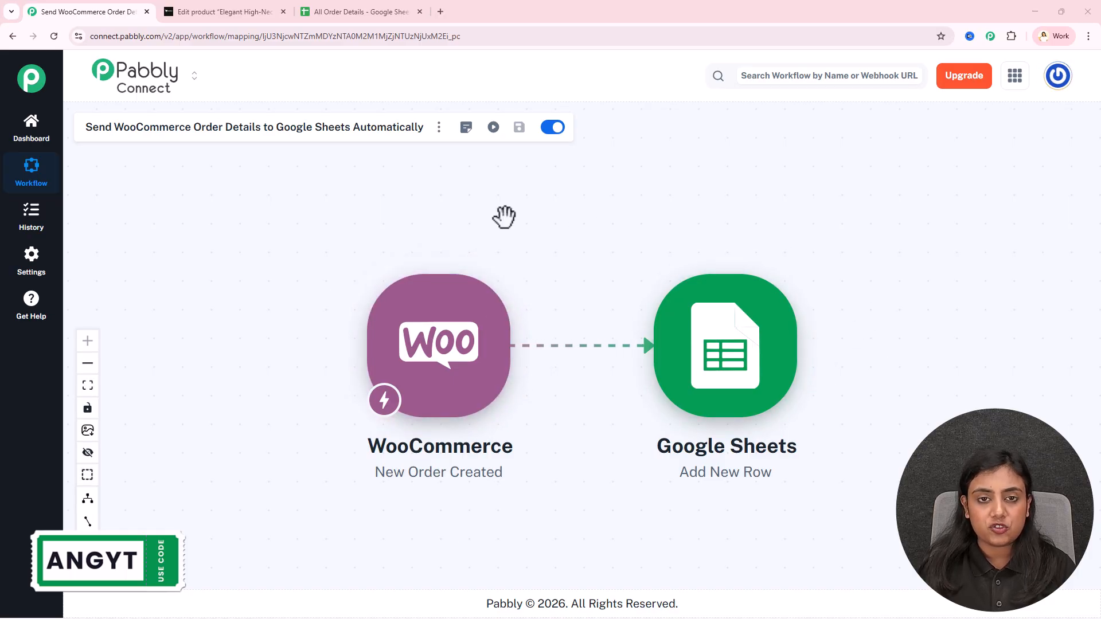
Open the All Products list in the WordPress admin
{"action": "left_click", "coordinate": [205, 7]}
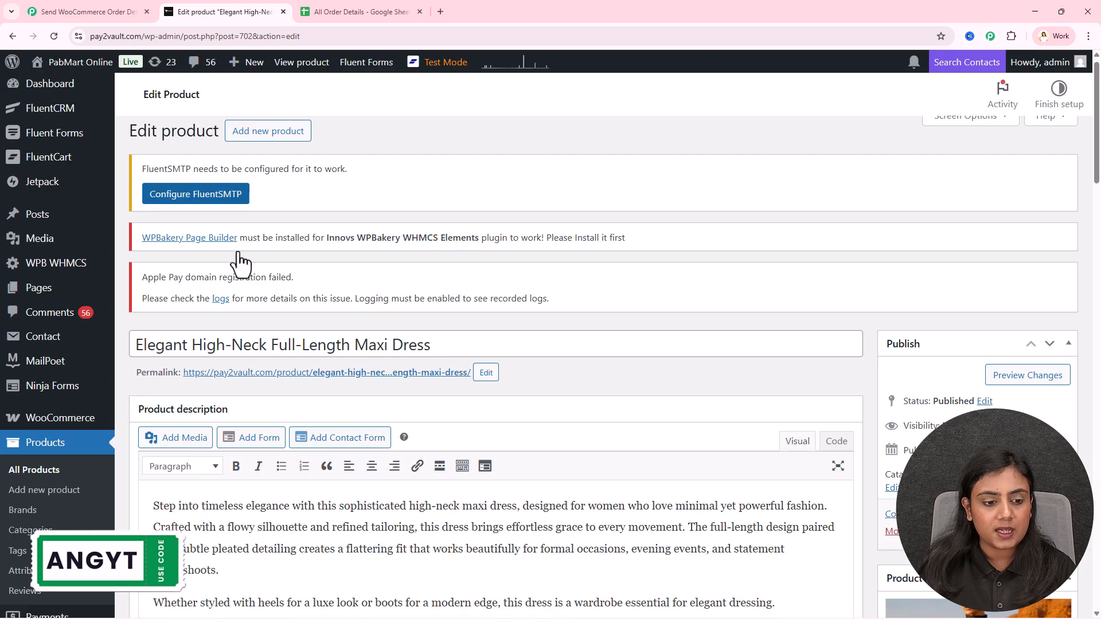
{"action": "left_click", "coordinate": [82, 4]}
{"action": "left_click", "coordinate": [191, 11]}
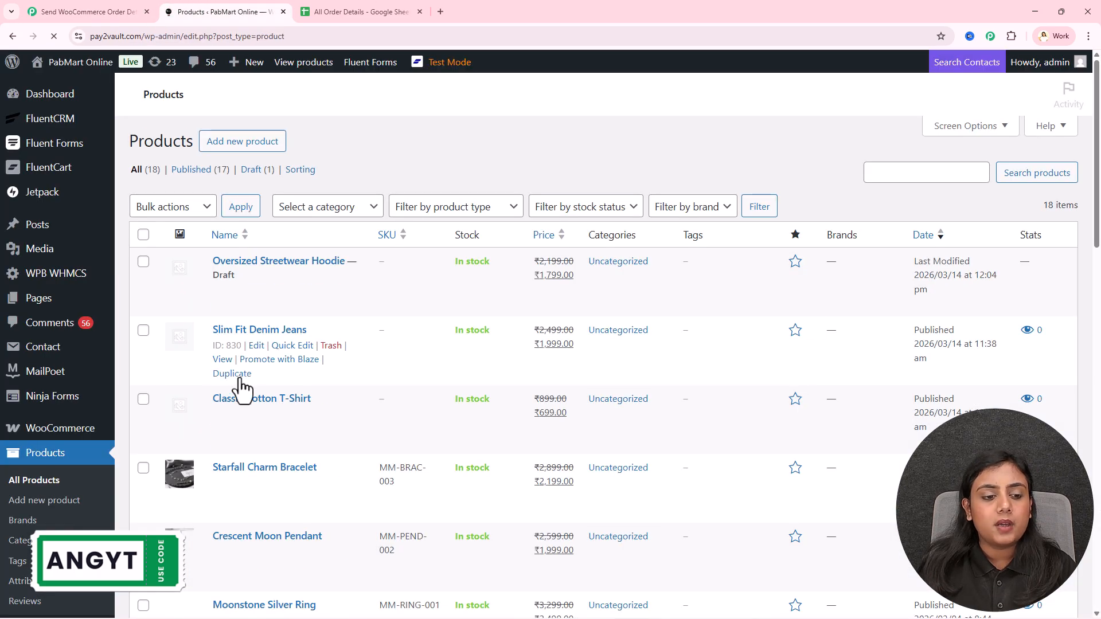
{"action": "scroll", "coordinate": [395, 398], "scroll_direction": "down", "scroll_amount": 9}
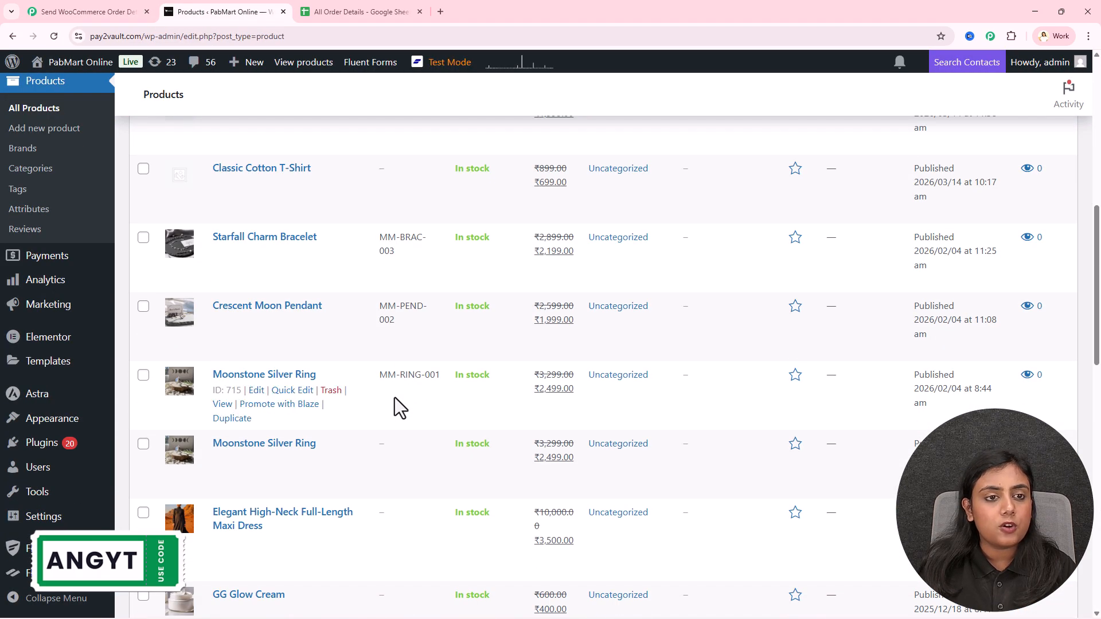
Confirm row A3:H3 of the All Order Details sheet is still empty
{"action": "left_click", "coordinate": [367, 12]}
{"action": "left_click_drag", "start_coordinate": [92, 230], "coordinate": [918, 235]}
{"action": "left_click", "coordinate": [800, 290]}
Open GG Glow Cream's public product page in a new tab and switch to it
{"action": "left_click", "coordinate": [207, 12]}
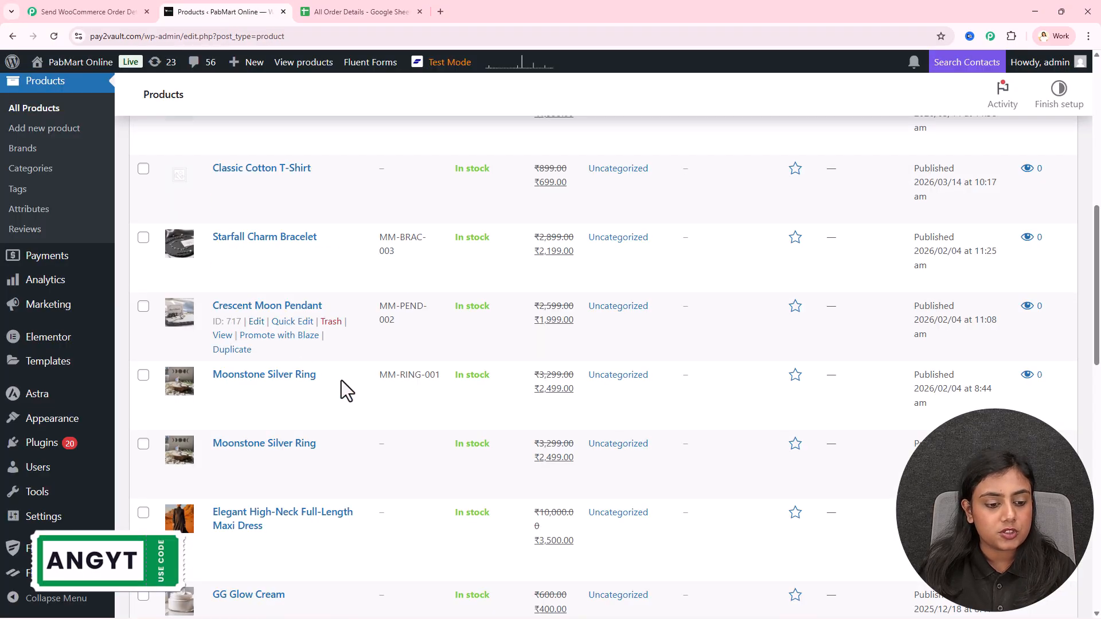
{"action": "scroll", "coordinate": [321, 402], "scroll_direction": "down", "scroll_amount": 1}
{"action": "scroll", "coordinate": [246, 469], "scroll_direction": "down", "scroll_amount": 3}
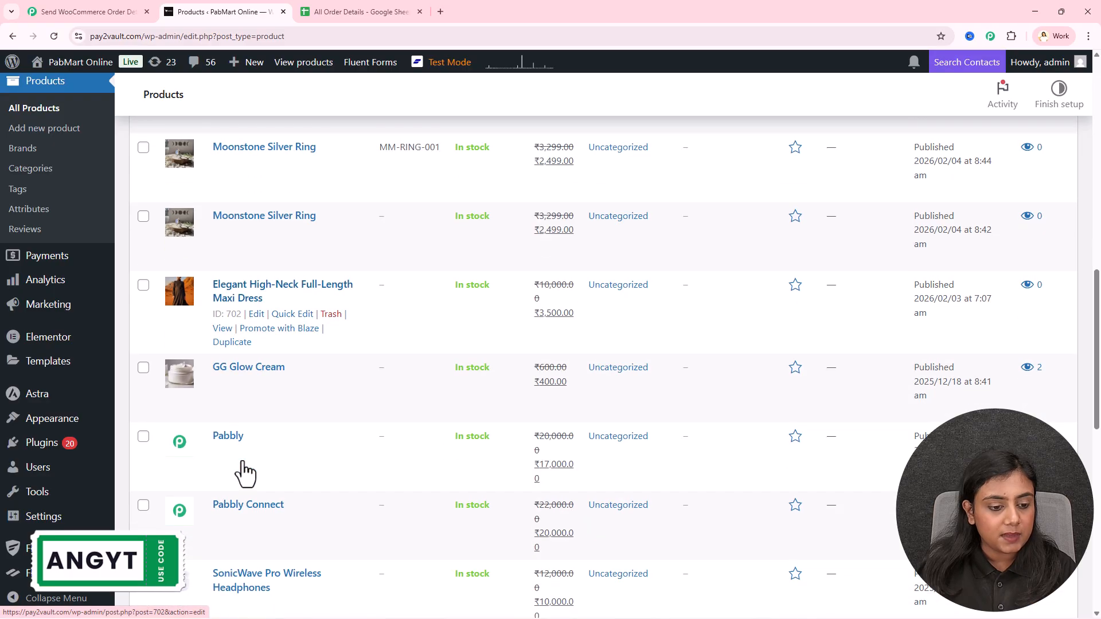
{"action": "left_click", "coordinate": [238, 367]}
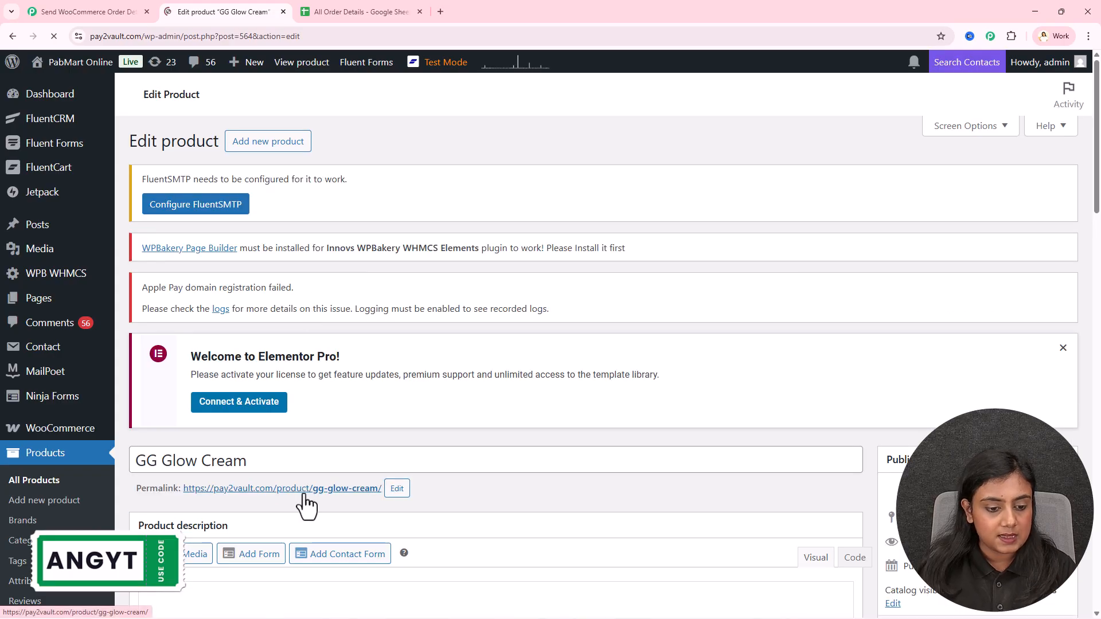
{"action": "right_click", "coordinate": [304, 488]}
{"action": "left_click", "coordinate": [377, 347]}
{"action": "left_click", "coordinate": [377, 3]}
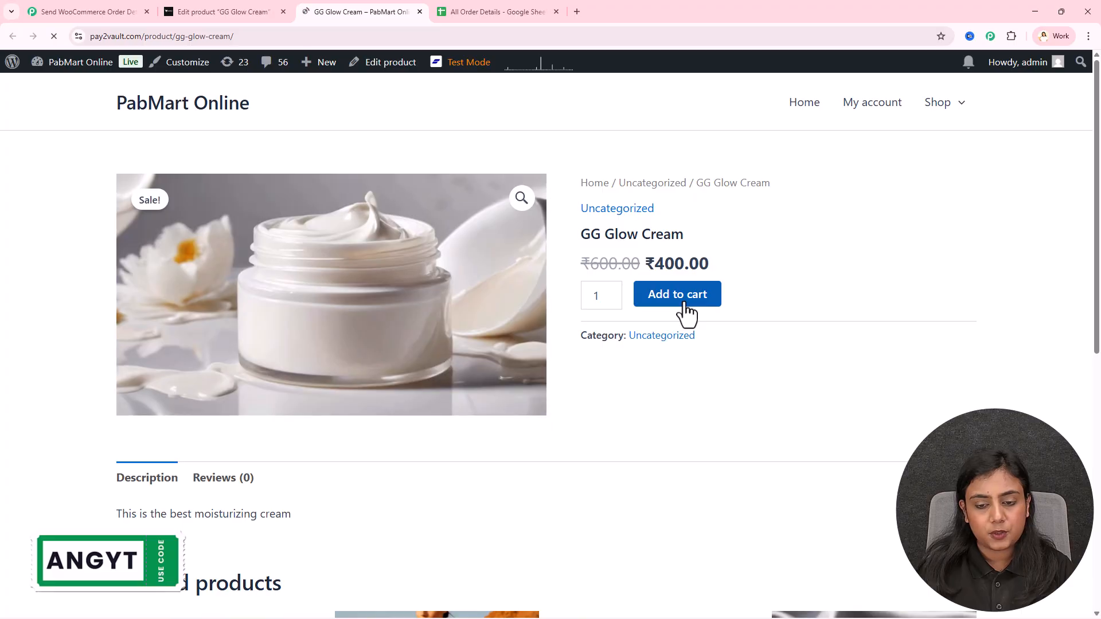
Add GG Glow Cream to the cart, go to checkout, and edit the buyer's e-mail address
{"action": "left_click", "coordinate": [685, 303]}
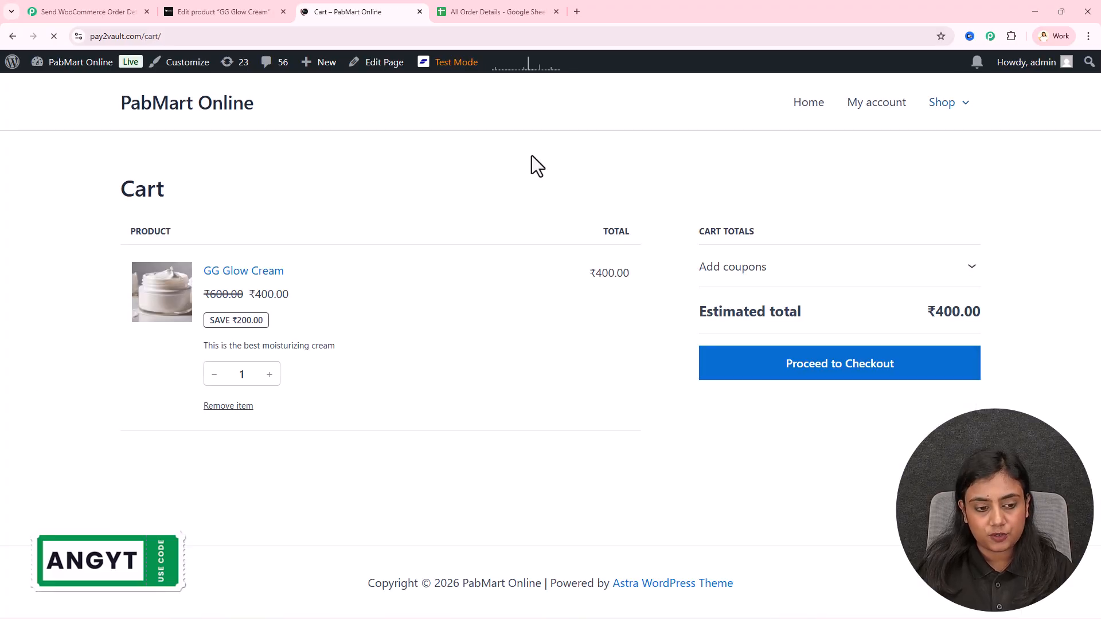
{"action": "left_click", "coordinate": [907, 419]}
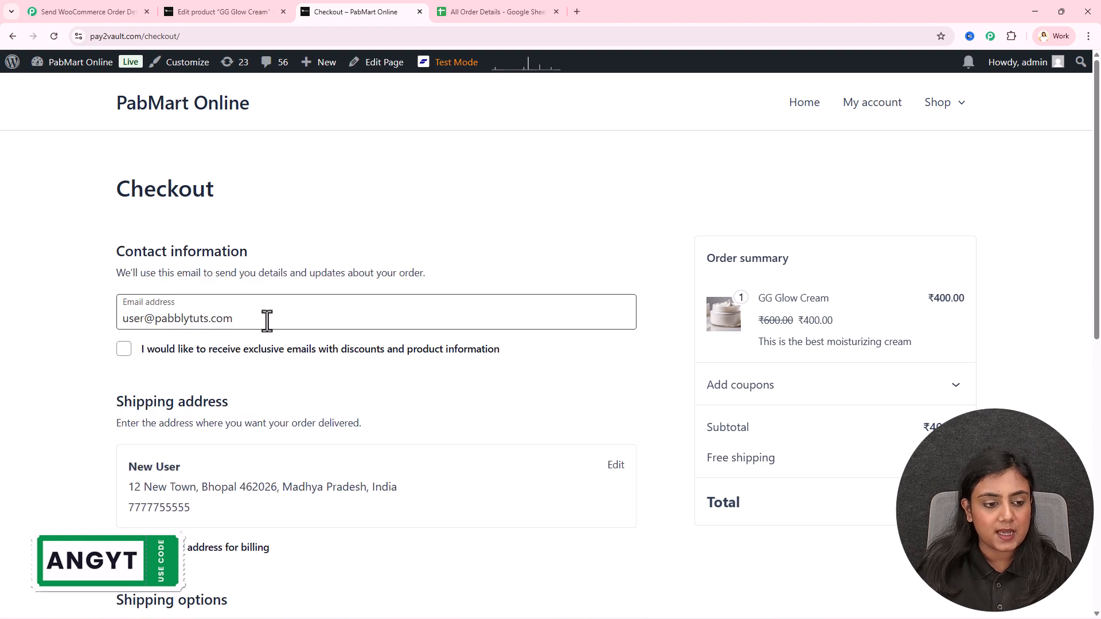
{"action": "double_click", "coordinate": [142, 321]}
{"action": "type", "text": "new33"}
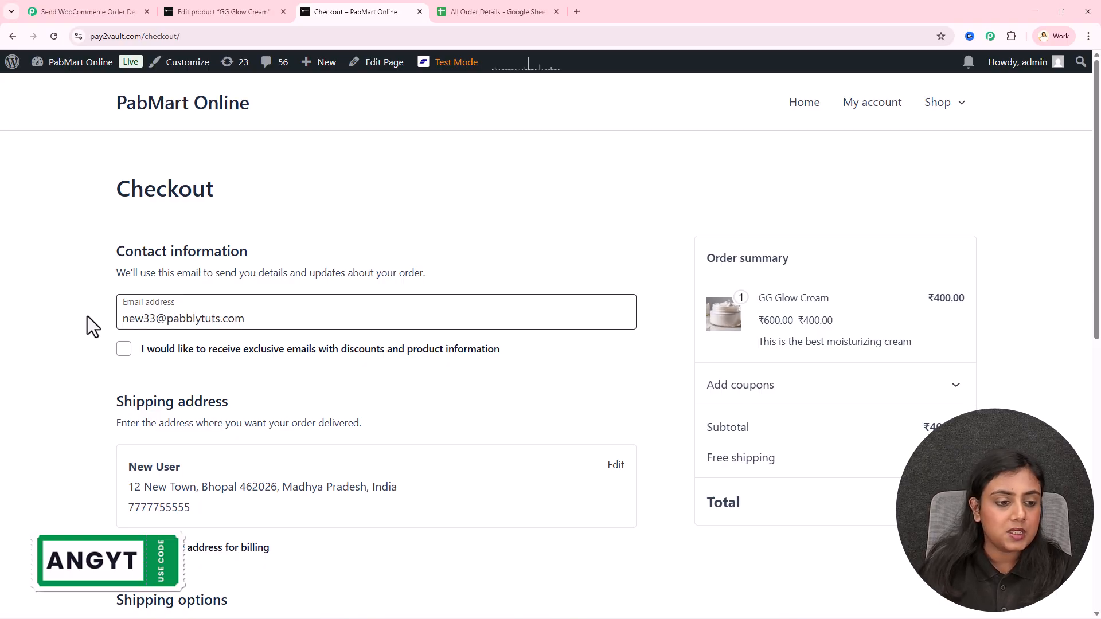
Replace the buyer's last name and street address in the shipping details
{"action": "scroll", "coordinate": [83, 315], "scroll_direction": "down", "scroll_amount": 2}
{"action": "scroll", "coordinate": [82, 315], "scroll_direction": "down", "scroll_amount": 1}
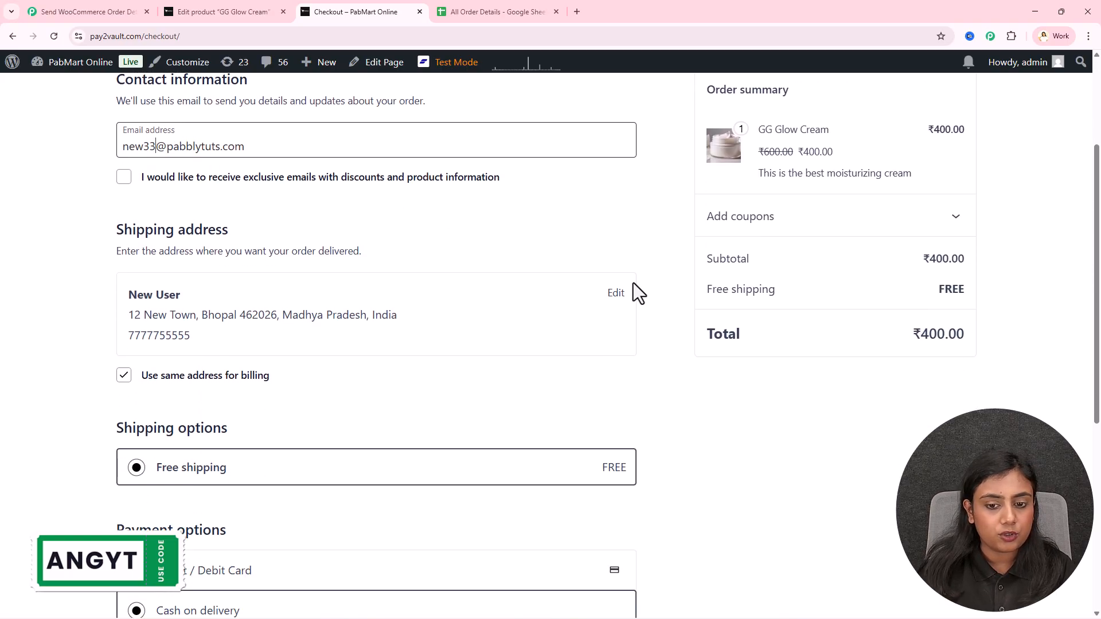
{"action": "left_click", "coordinate": [616, 294]}
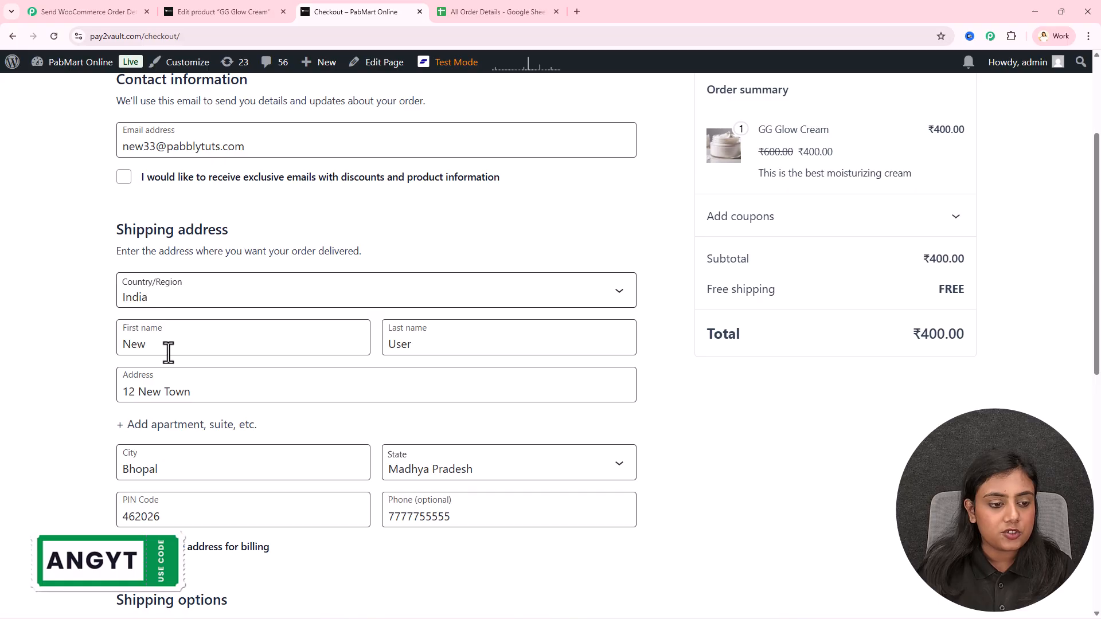
{"action": "double_click", "coordinate": [445, 339]}
{"action": "type", "text": "Customer"}
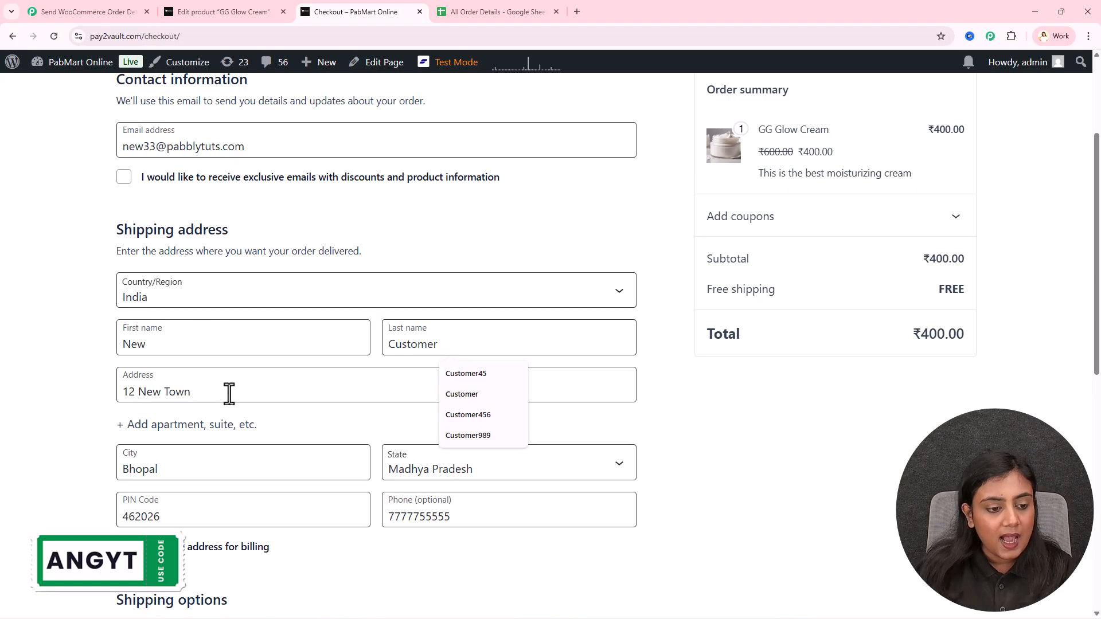
{"action": "left_click_drag", "start_coordinate": [228, 394], "coordinate": [93, 394]}
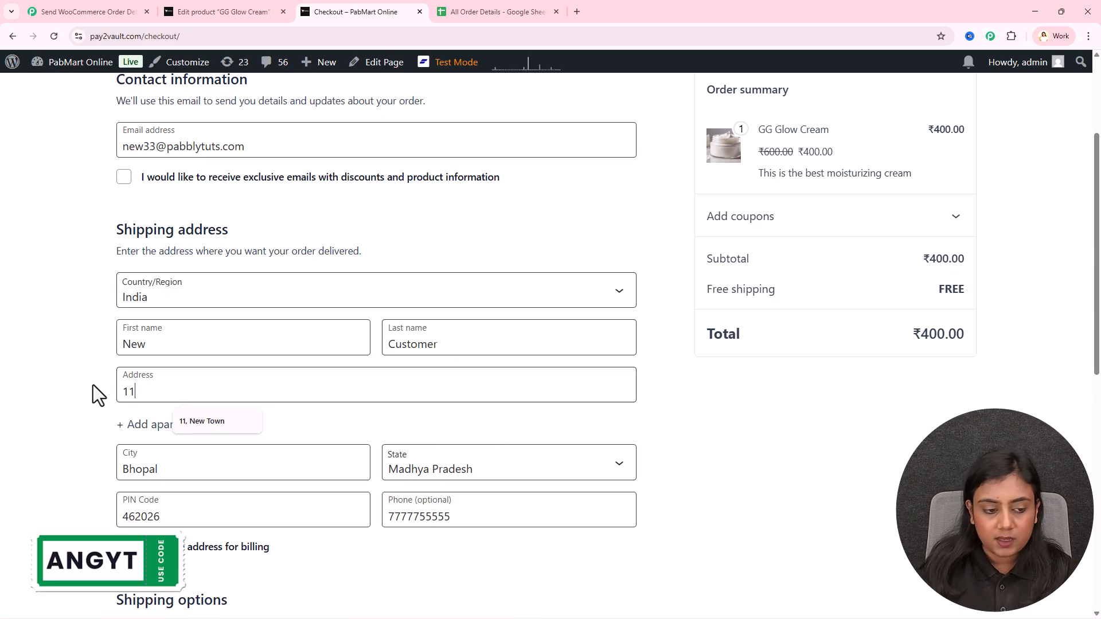
Update the PIN code and phone number, then place the cash-on-delivery order
{"action": "scroll", "coordinate": [93, 385], "scroll_direction": "down", "scroll_amount": 3}
{"action": "left_click", "coordinate": [123, 375]}
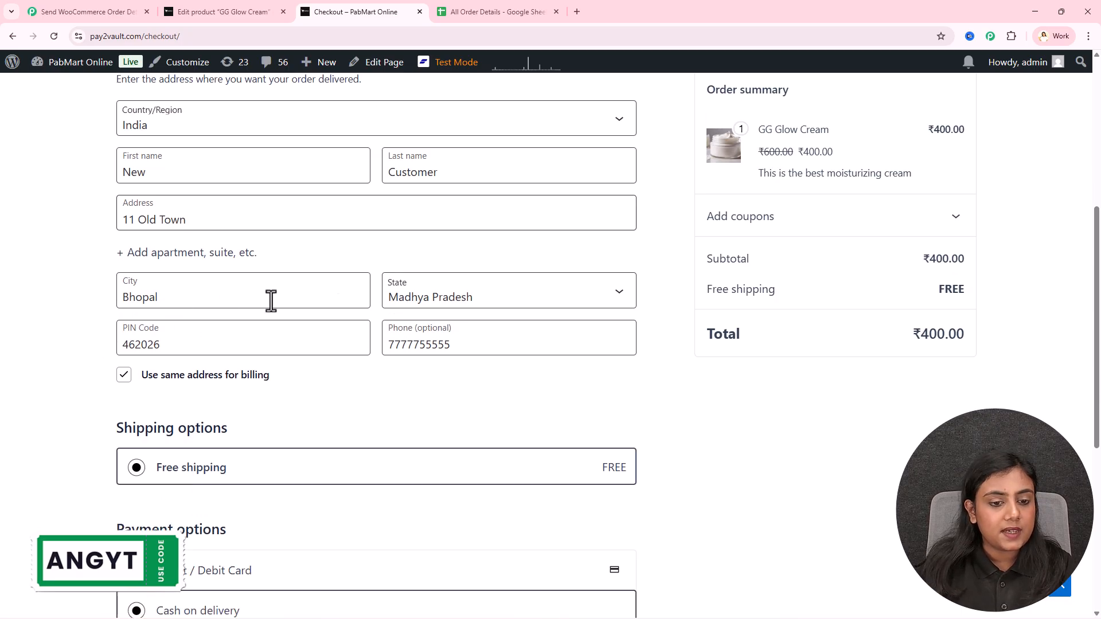
{"action": "left_click_drag", "start_coordinate": [162, 344], "coordinate": [98, 349]}
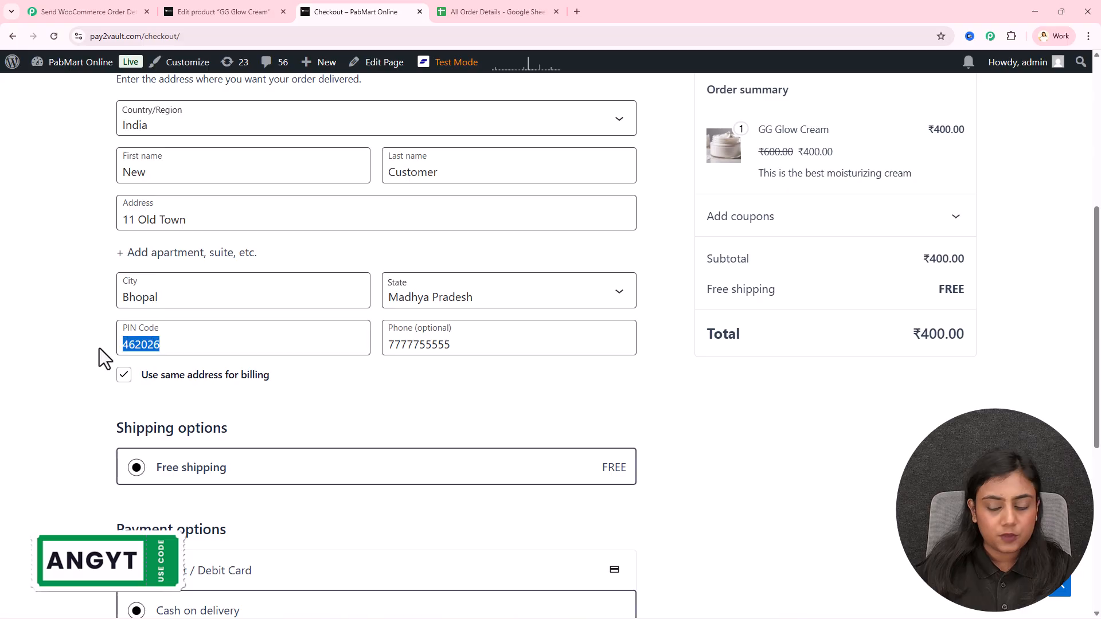
{"action": "type", "text": "462000"}
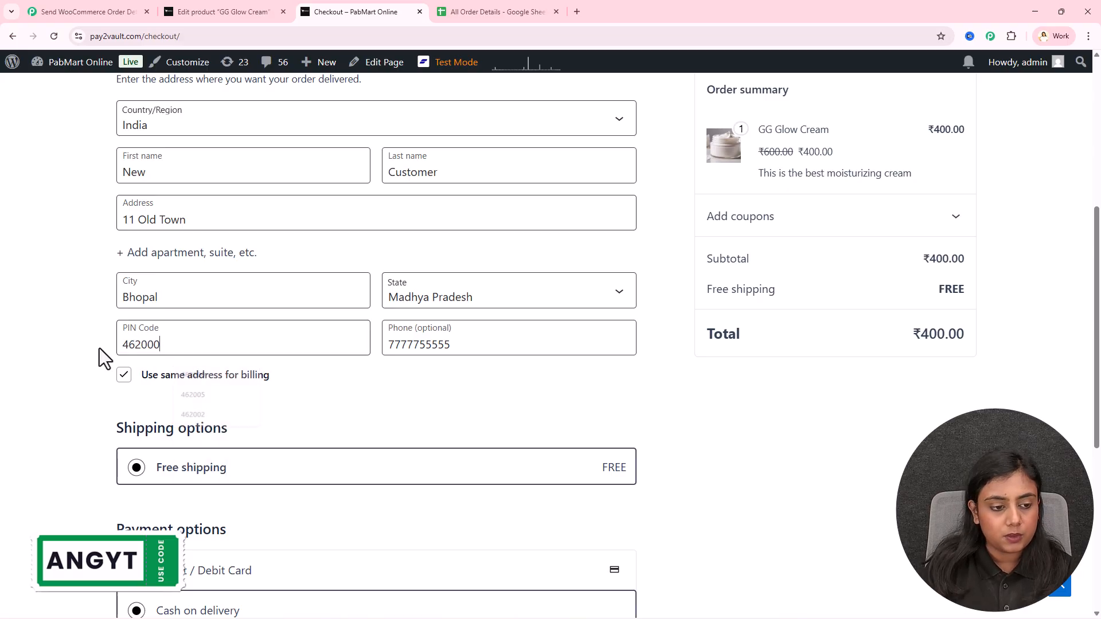
{"action": "left_click_drag", "start_coordinate": [475, 345], "coordinate": [354, 357]}
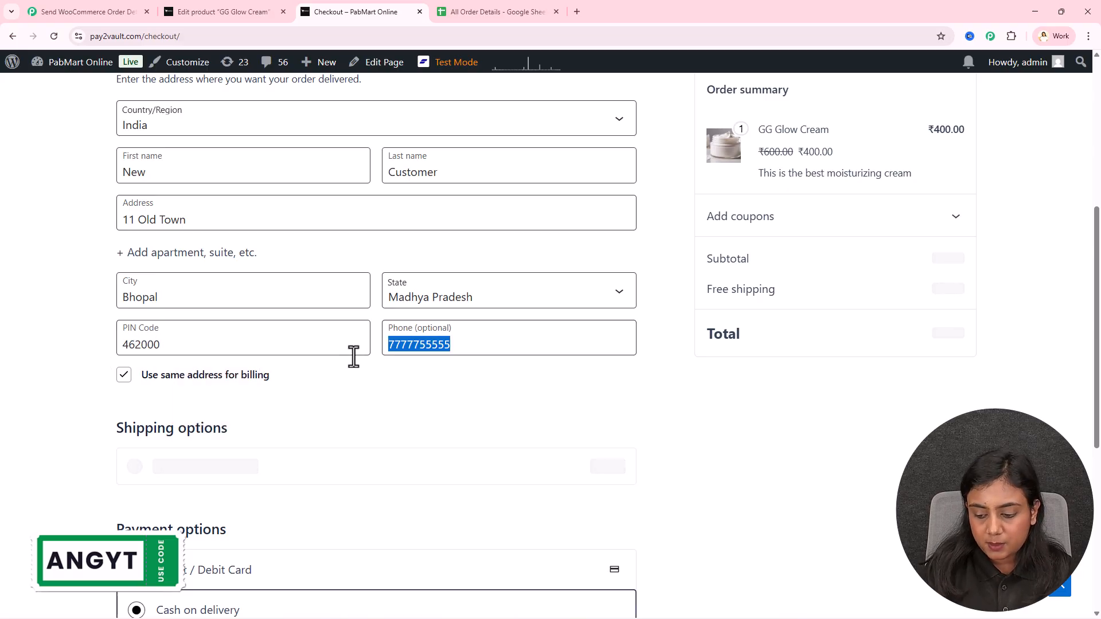
{"action": "type", "text": "9999966666"}
{"action": "scroll", "coordinate": [353, 354], "scroll_direction": "down", "scroll_amount": 3}
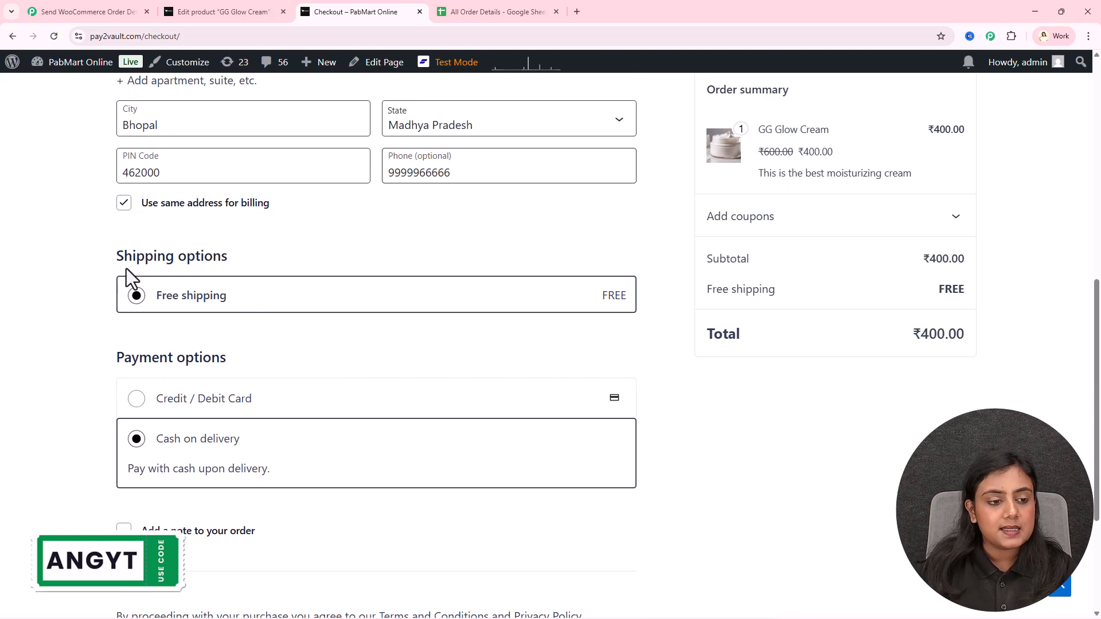
{"action": "scroll", "coordinate": [229, 312], "scroll_direction": "down", "scroll_amount": 2}
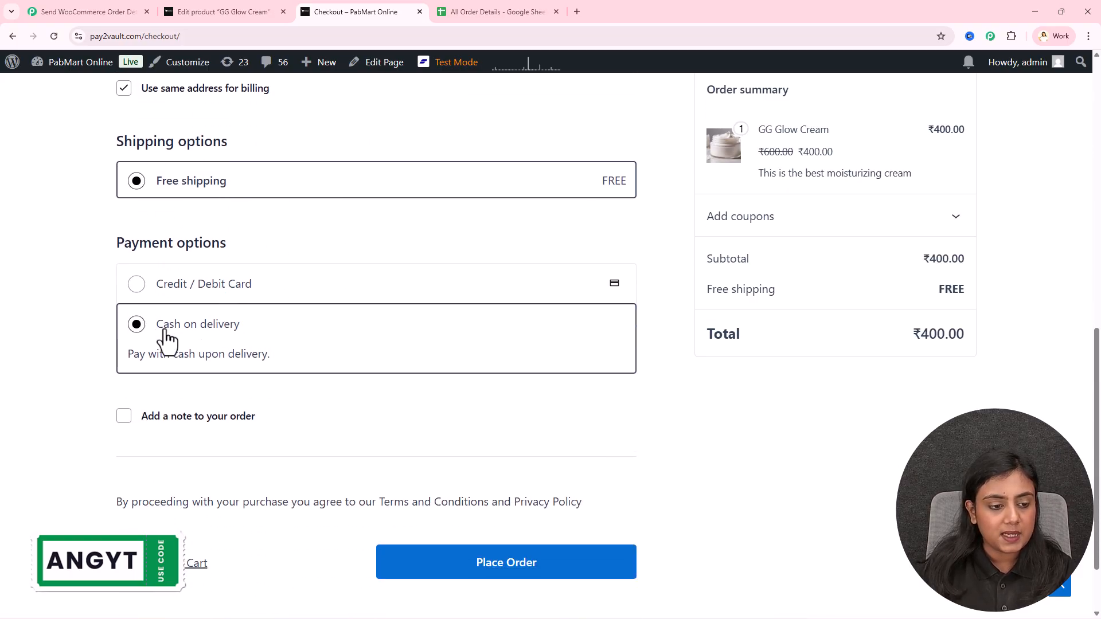
{"action": "left_click", "coordinate": [553, 559]}
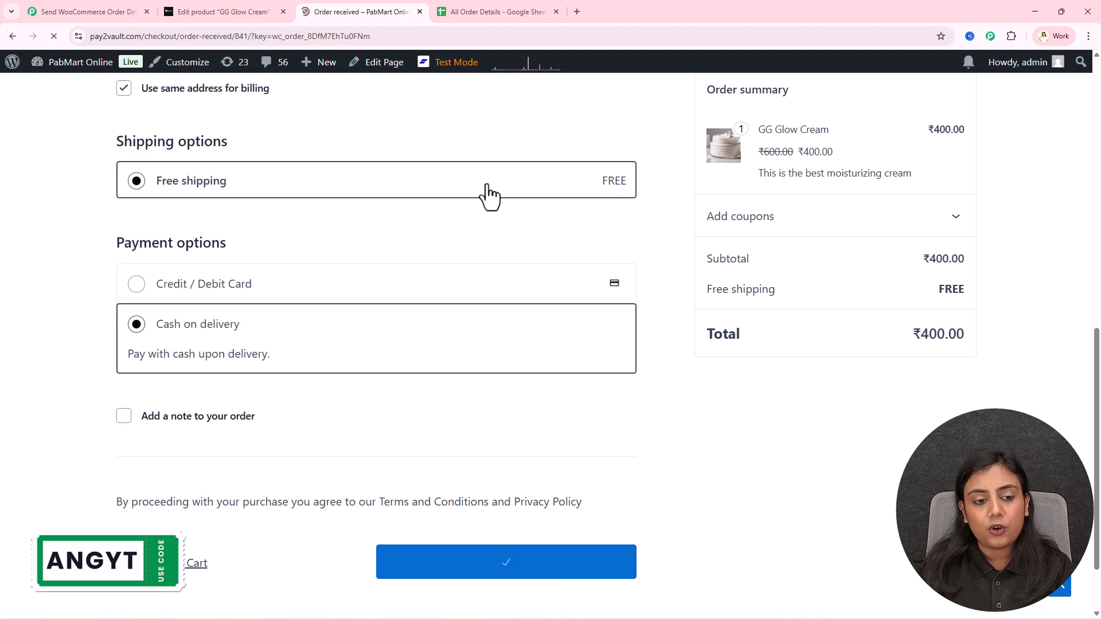
Review the order confirmation and ₹400.00 total, then bring up the All Order Details sheet
{"action": "left_click_drag", "start_coordinate": [105, 220], "coordinate": [343, 226]}
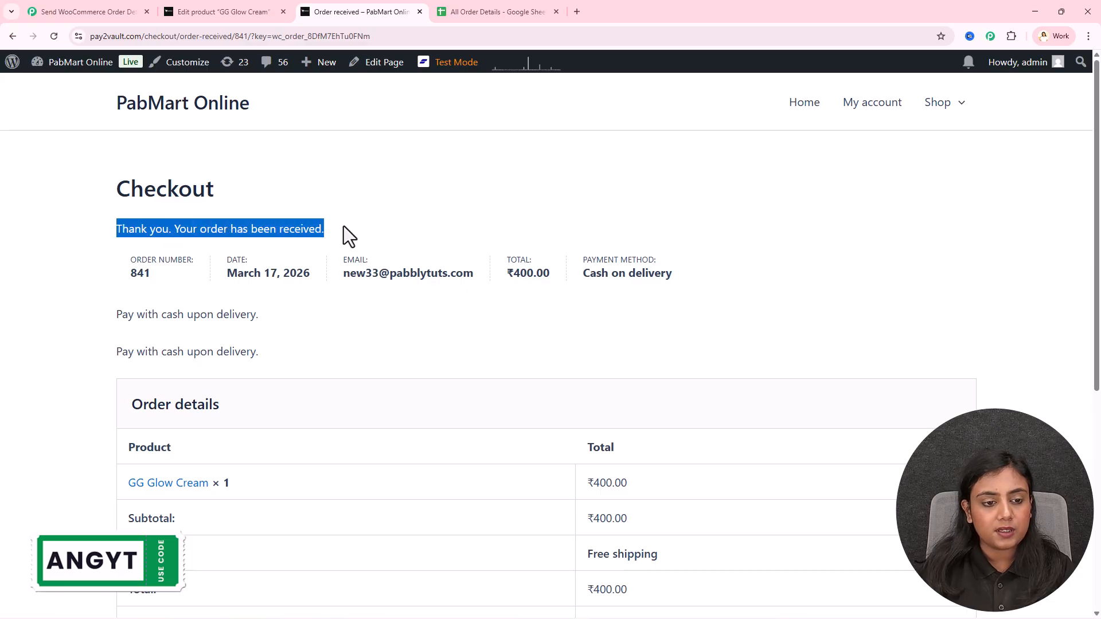
{"action": "left_click", "coordinate": [473, 224]}
{"action": "scroll", "coordinate": [619, 338], "scroll_direction": "down", "scroll_amount": 2}
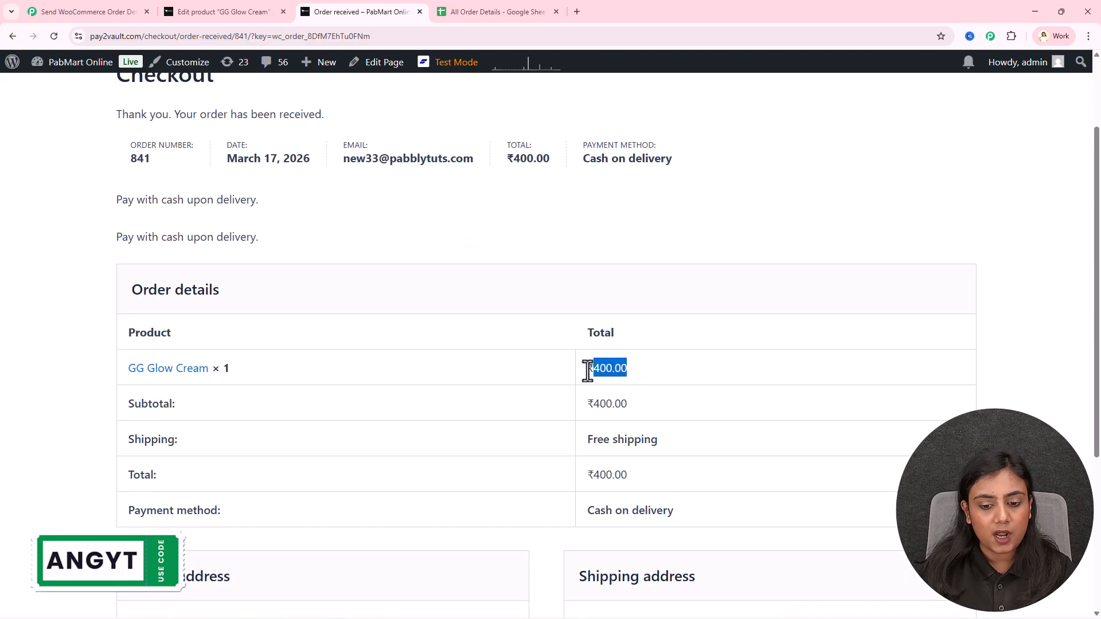
{"action": "left_click", "coordinate": [522, 379]}
{"action": "scroll", "coordinate": [522, 379], "scroll_direction": "up", "scroll_amount": 2}
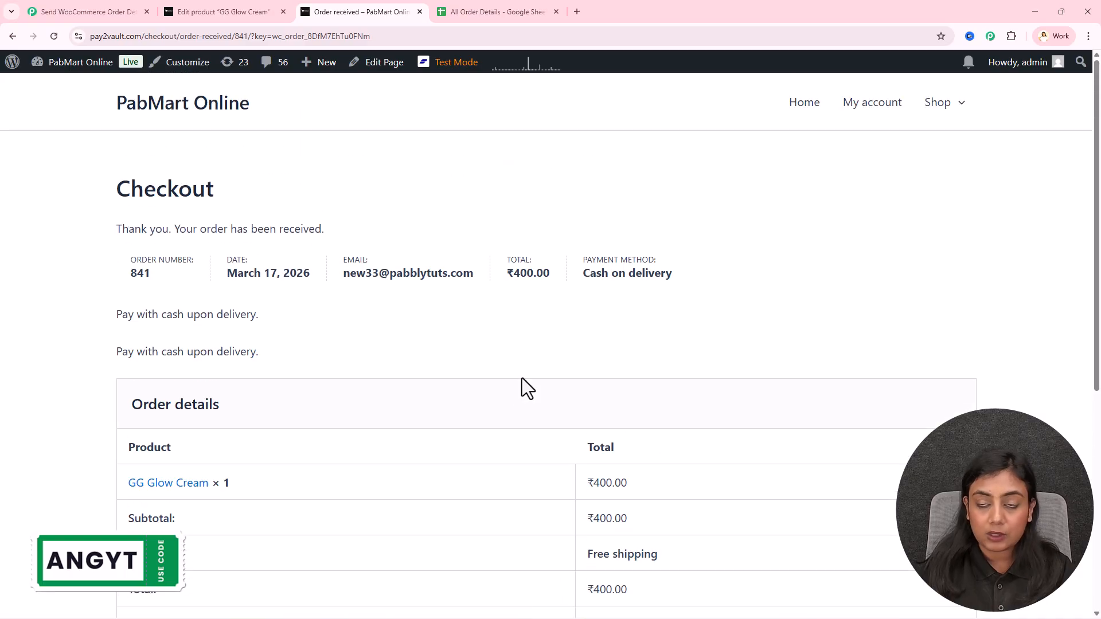
{"action": "left_click", "coordinate": [492, 11]}
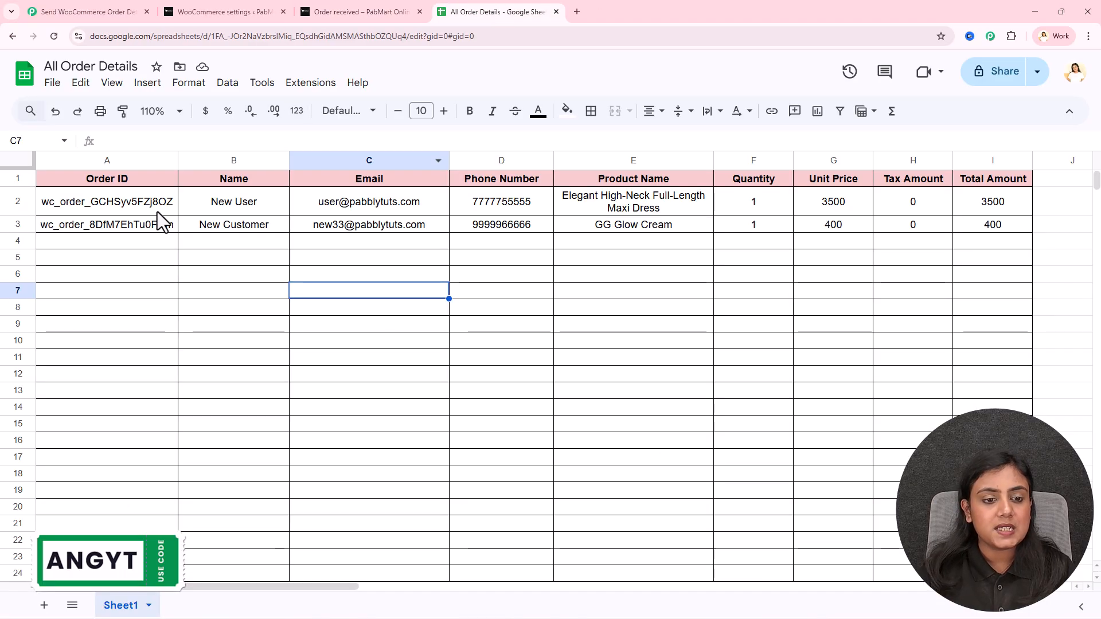
Check row 3's order ID, customer, e-mail, phone, product, unit price and total cells
{"action": "left_click", "coordinate": [120, 229]}
{"action": "left_click", "coordinate": [278, 228]}
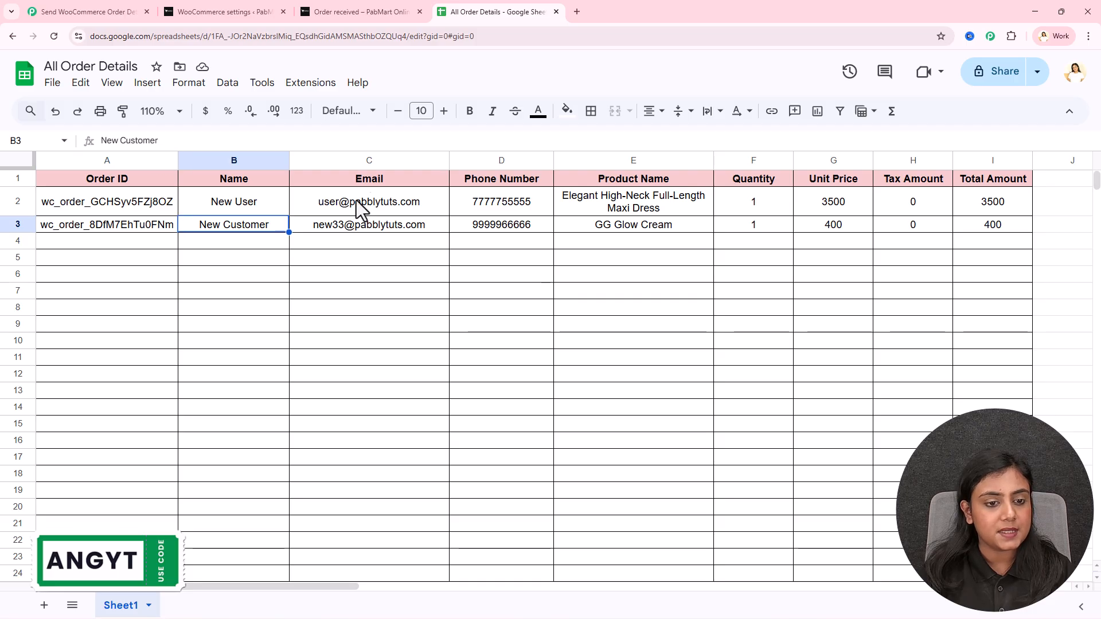
{"action": "left_click", "coordinate": [394, 228]}
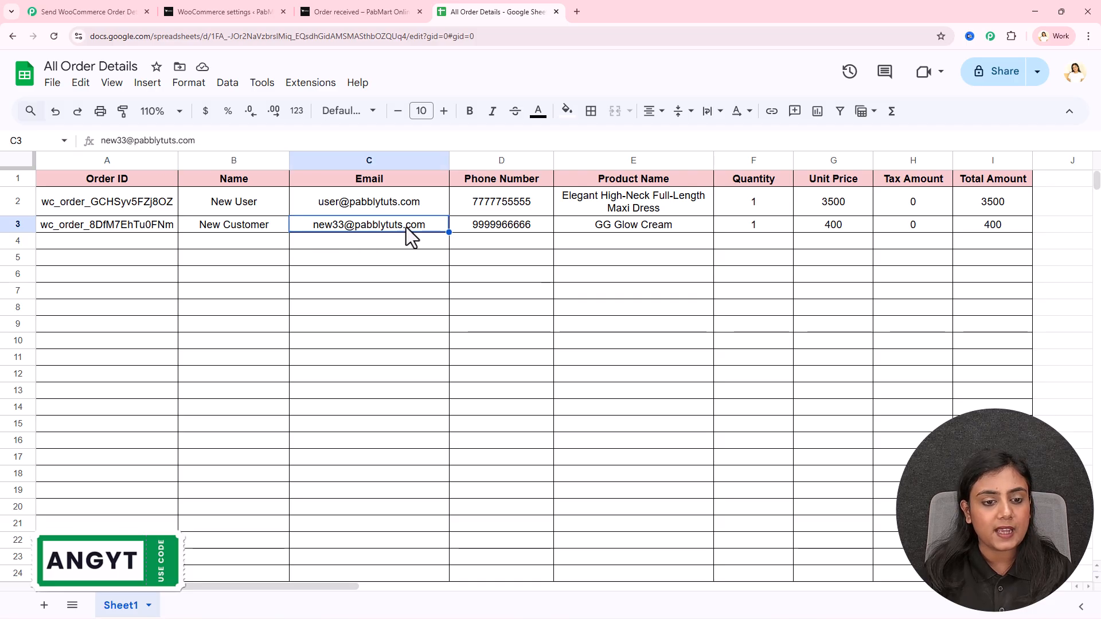
{"action": "left_click", "coordinate": [495, 225]}
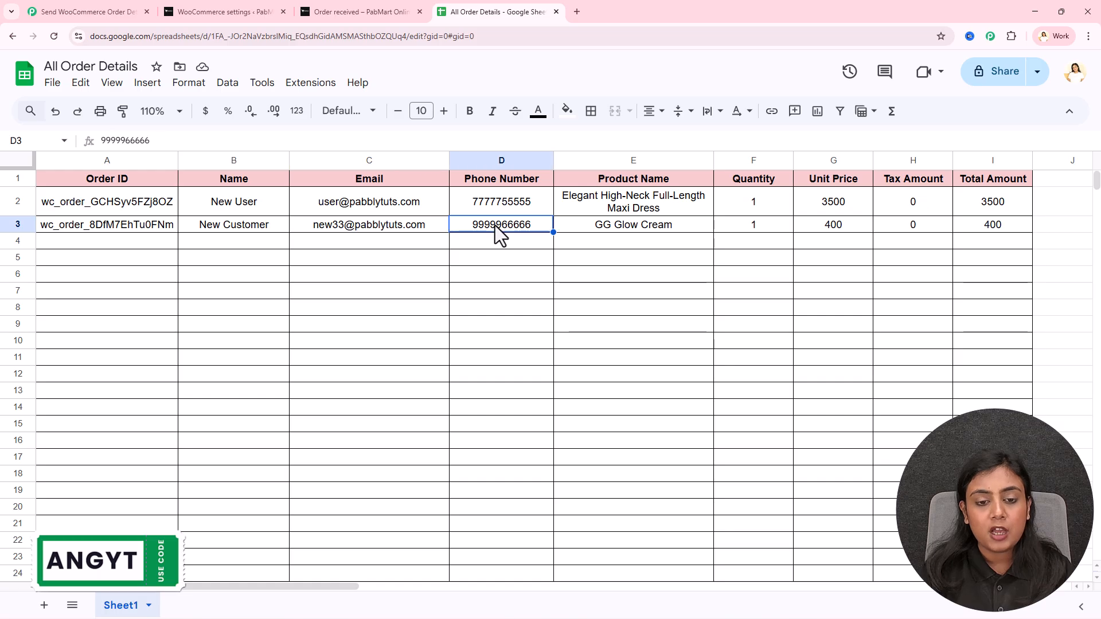
{"action": "left_click", "coordinate": [659, 228]}
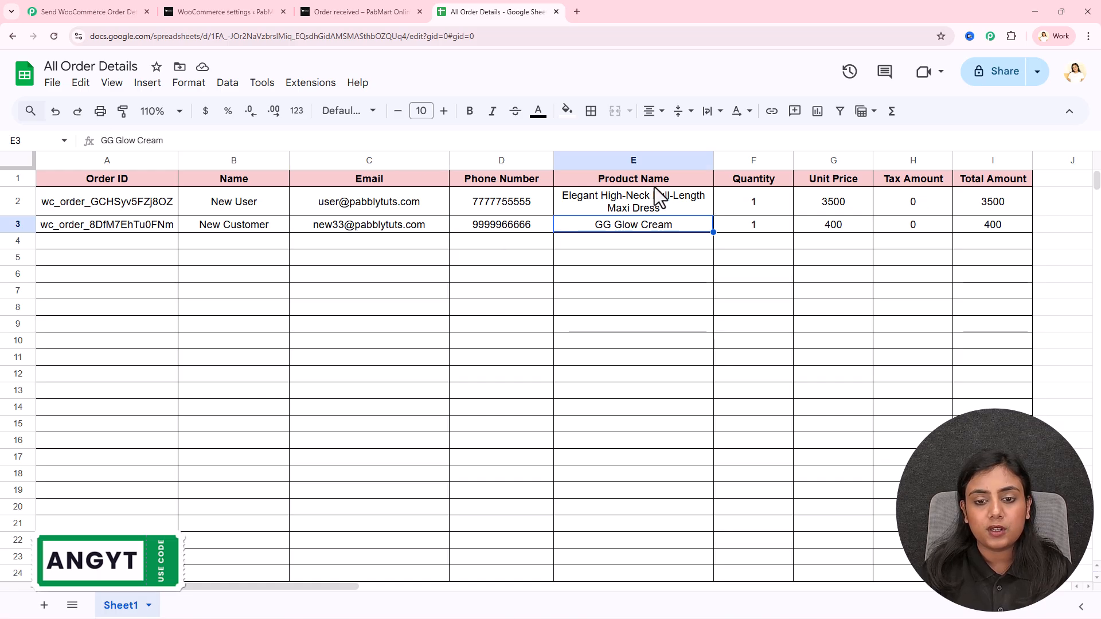
{"action": "left_click", "coordinate": [751, 226]}
{"action": "left_click", "coordinate": [835, 223]}
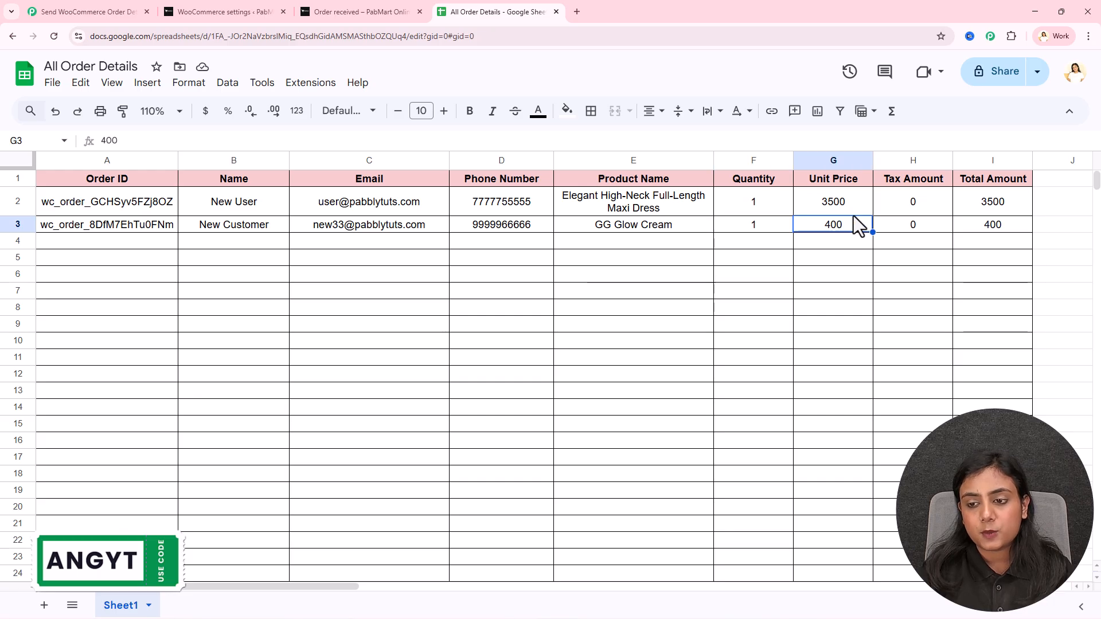
{"action": "left_click", "coordinate": [978, 229]}
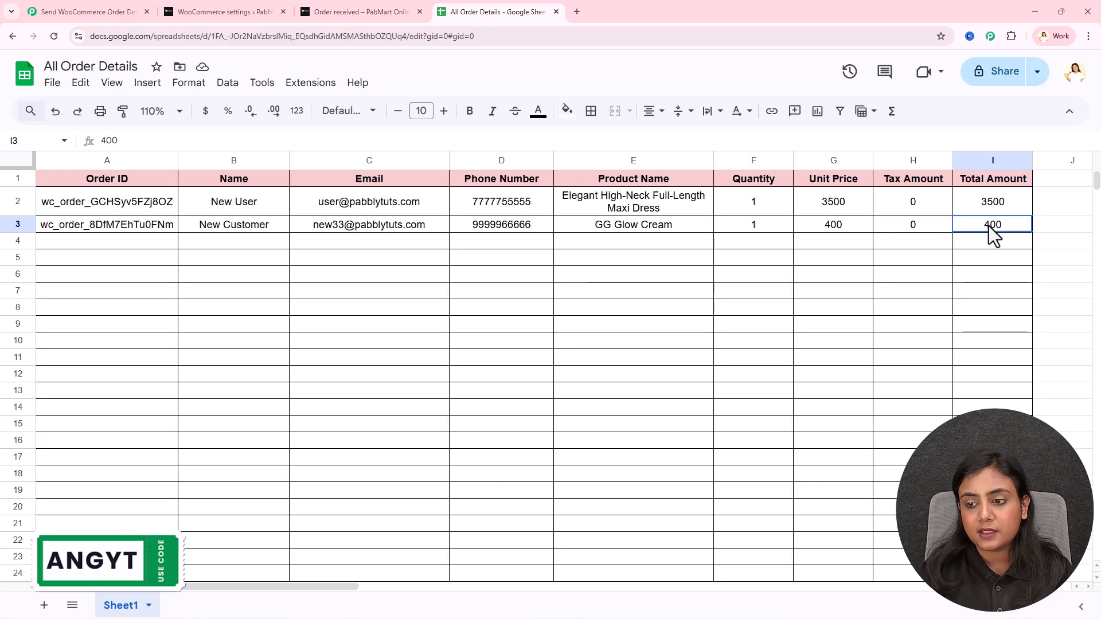
Compare row A3:I3 against the Order received page, then return to the Pabbly Connect workflow
{"action": "left_click", "coordinate": [365, 7]}
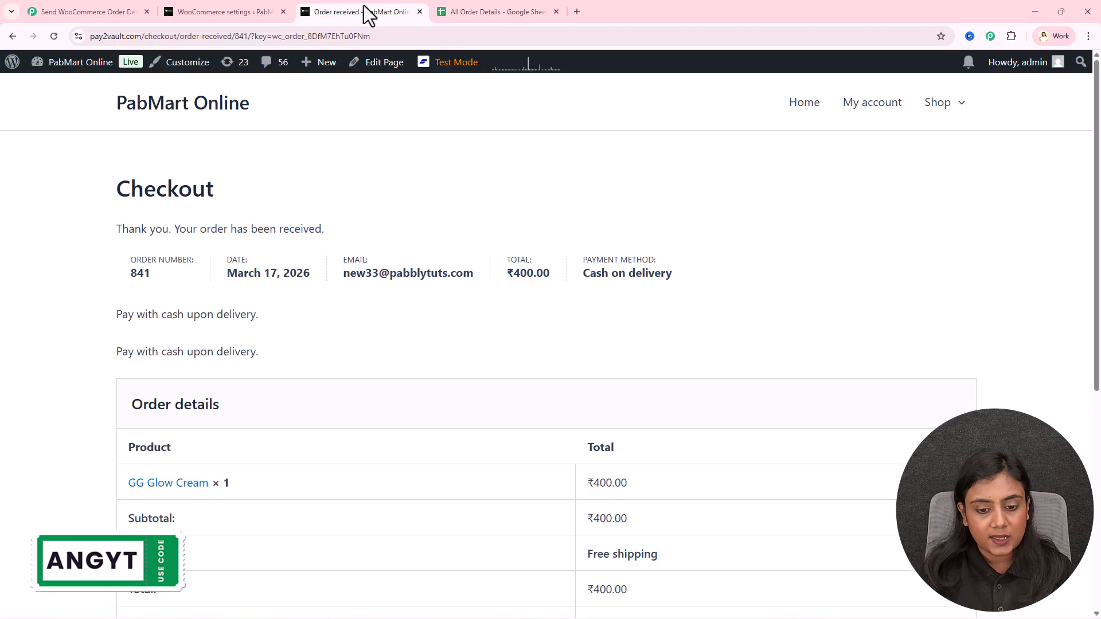
{"action": "left_click", "coordinate": [536, 10]}
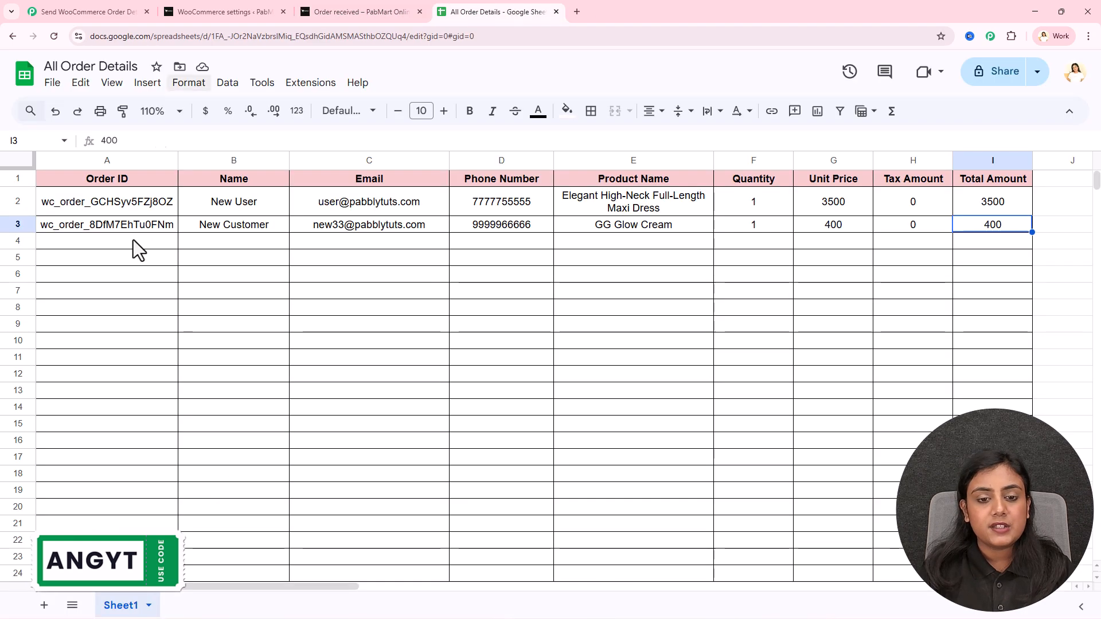
{"action": "left_click_drag", "start_coordinate": [112, 229], "coordinate": [954, 234]}
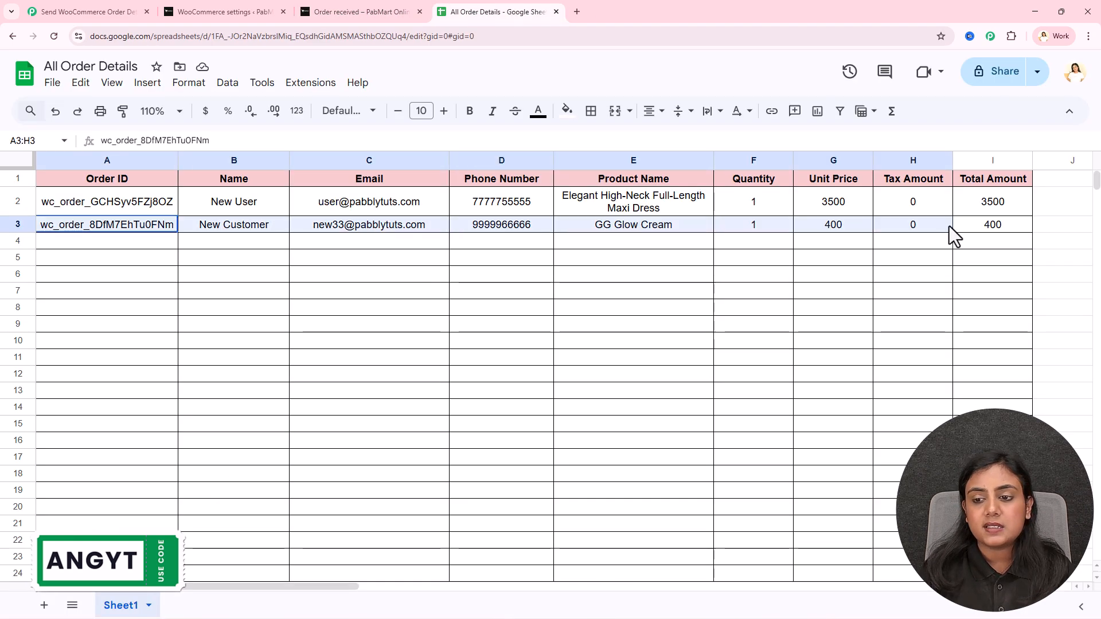
{"action": "left_click", "coordinate": [837, 326]}
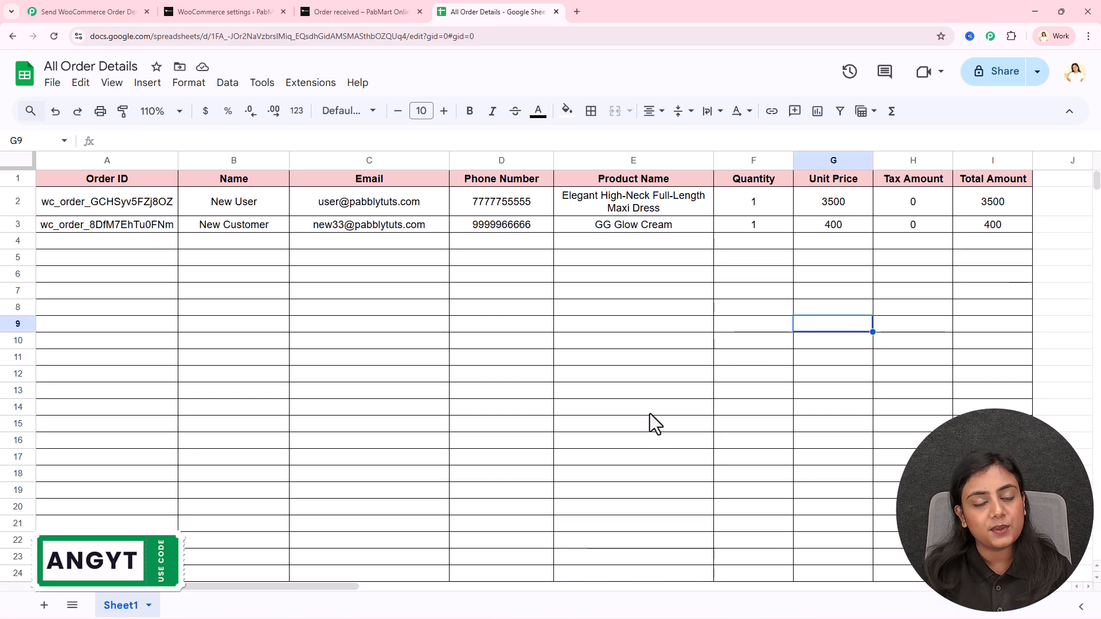
{"action": "left_click", "coordinate": [108, 10]}
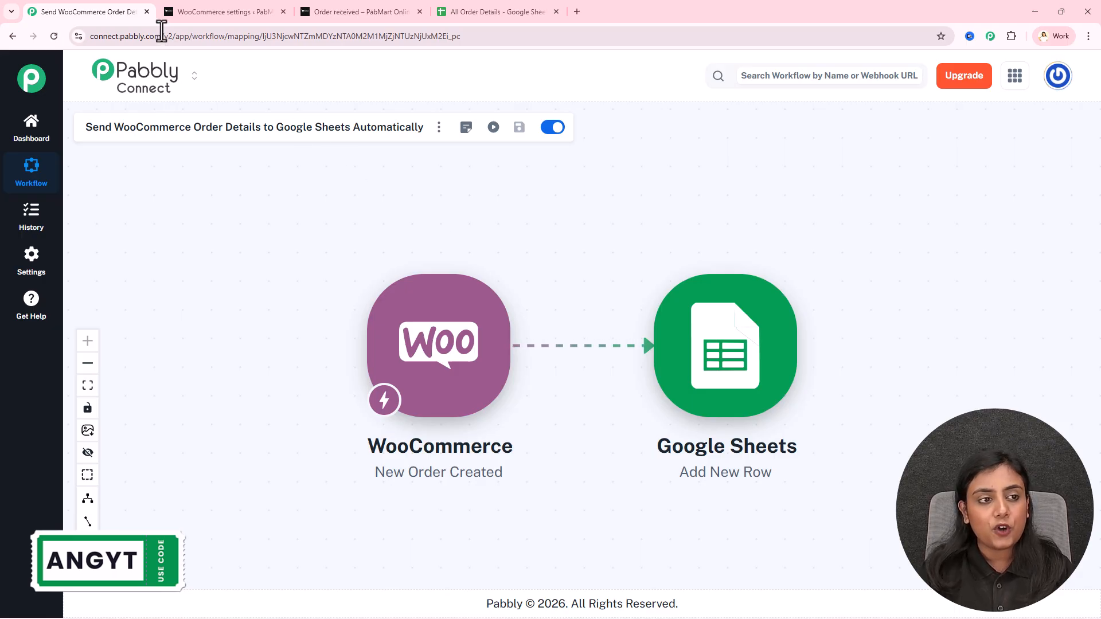
Close the old workflow tab and load pabbly.com/connect in a new tab
{"action": "left_click", "coordinate": [147, 12]}
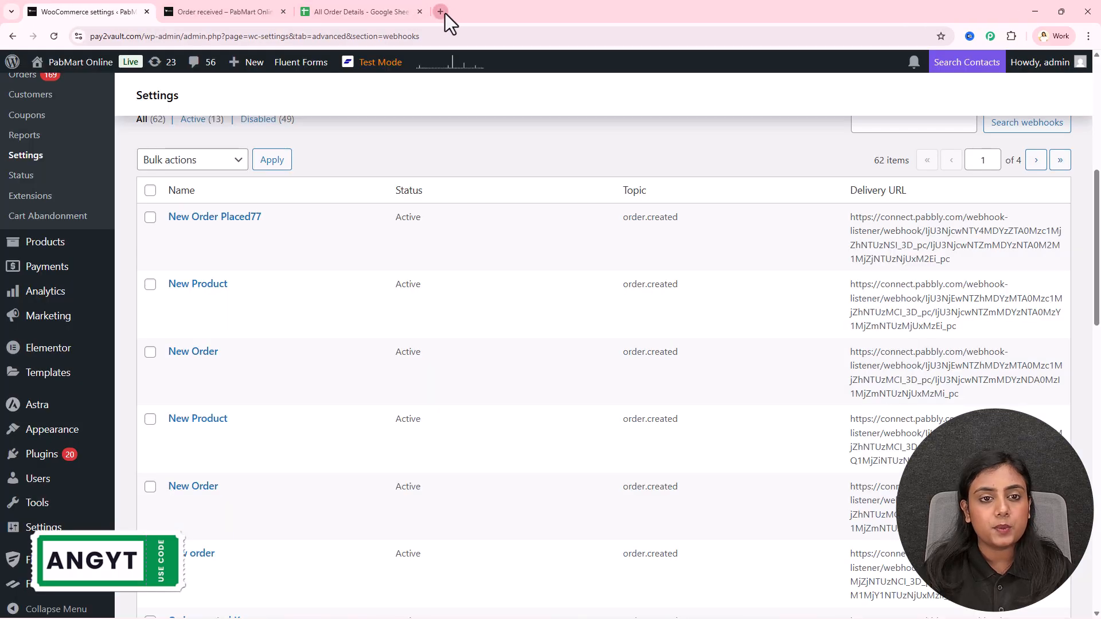
{"action": "left_click", "coordinate": [446, 12]}
{"action": "type", "text": "pabb"}
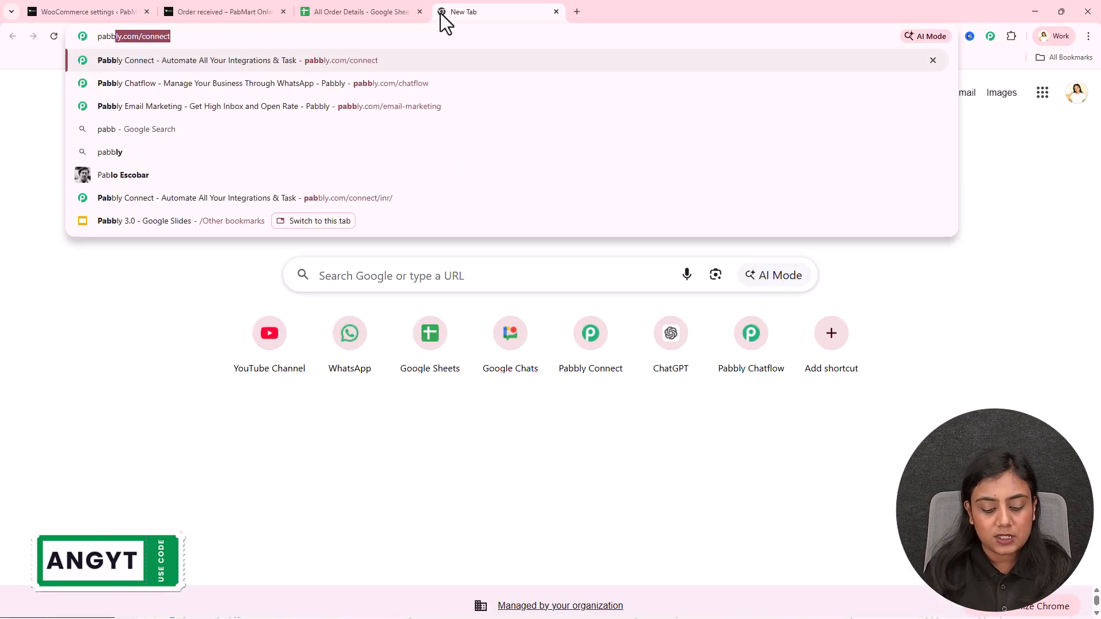
{"action": "type", "text": "ly.com"}
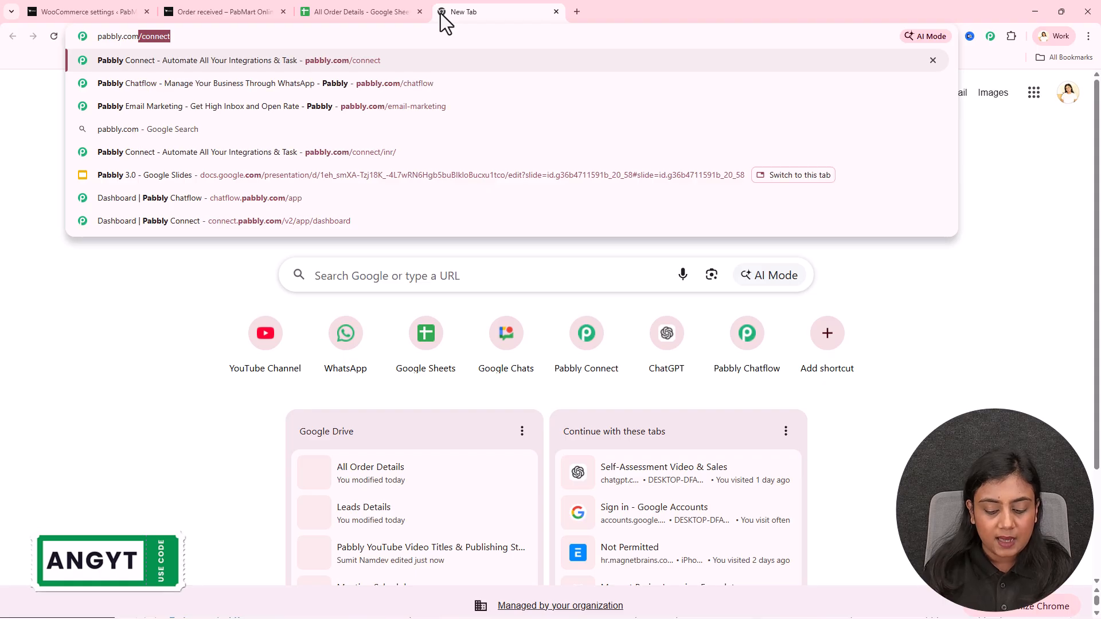
{"action": "type", "text": "/connect"}
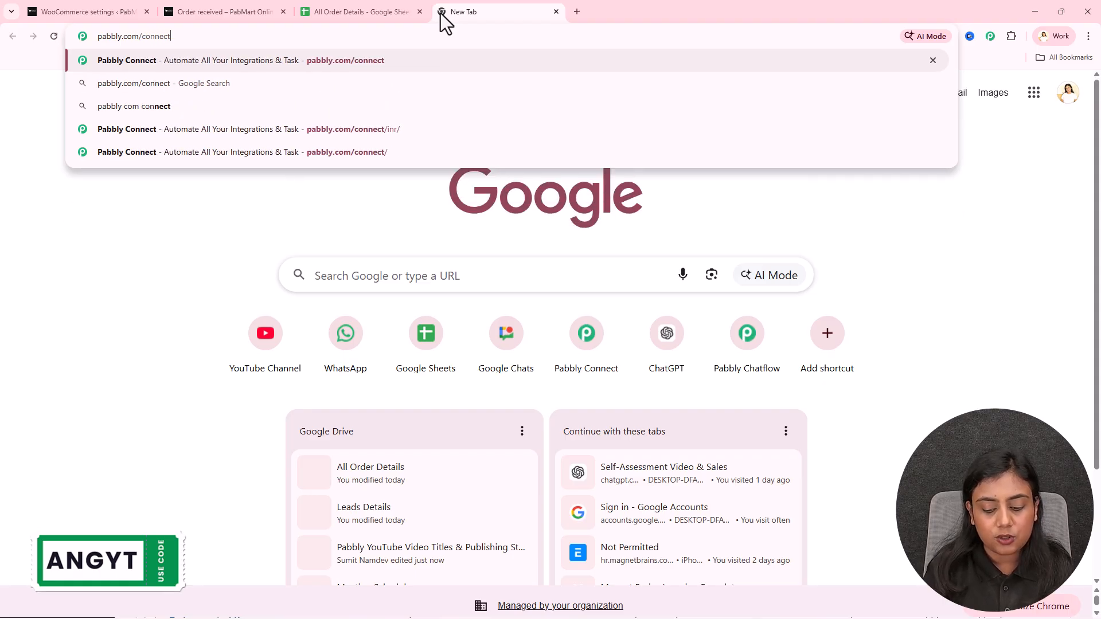
{"action": "key", "text": "Return"}
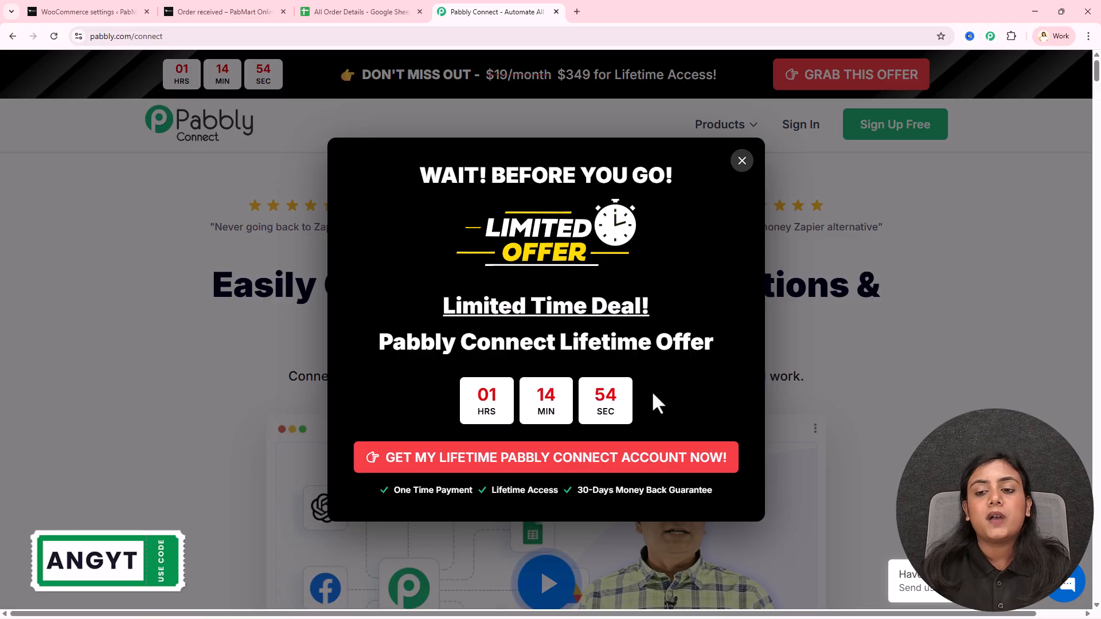
Close the limited-time offer popup, move the Pabbly tab to first position, and sign in
{"action": "left_click", "coordinate": [895, 315]}
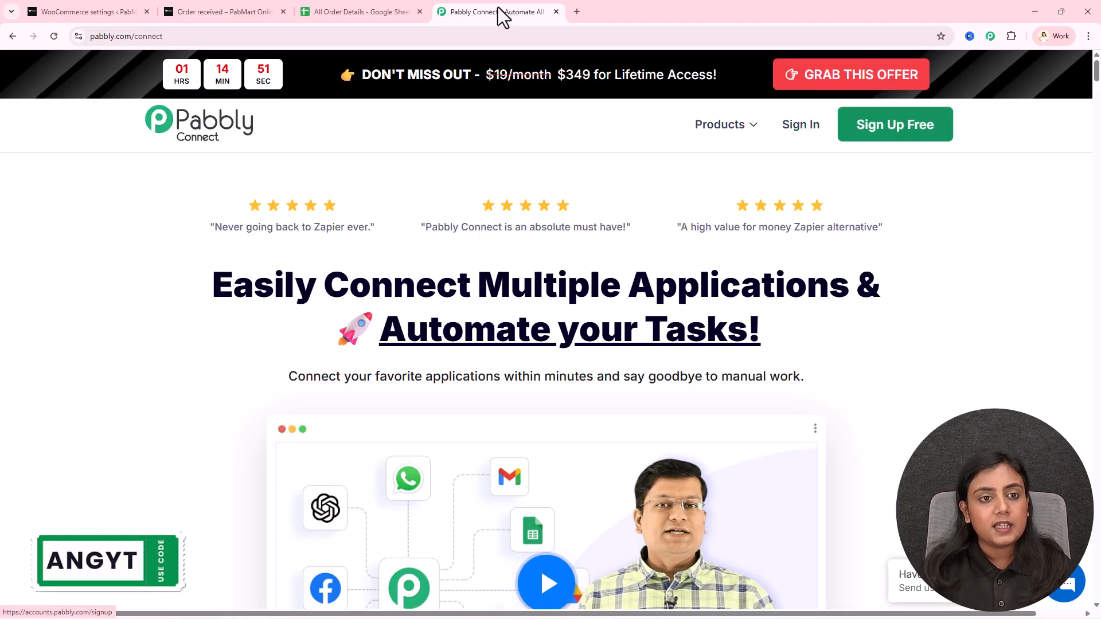
{"action": "left_click_drag", "start_coordinate": [466, 11], "coordinate": [63, 12]}
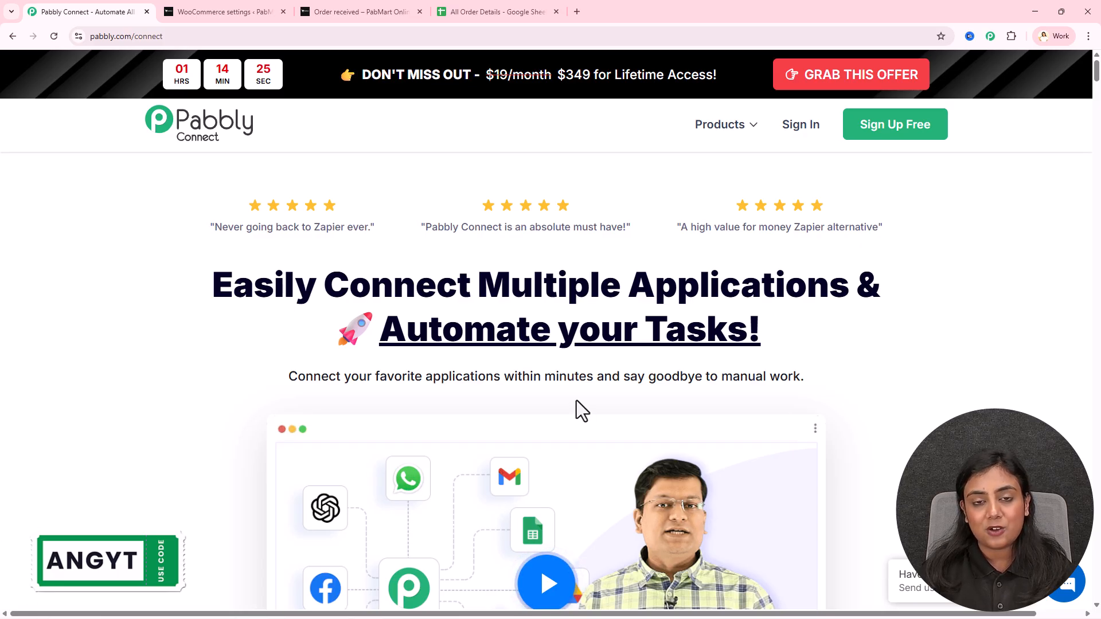
{"action": "left_click", "coordinate": [798, 126]}
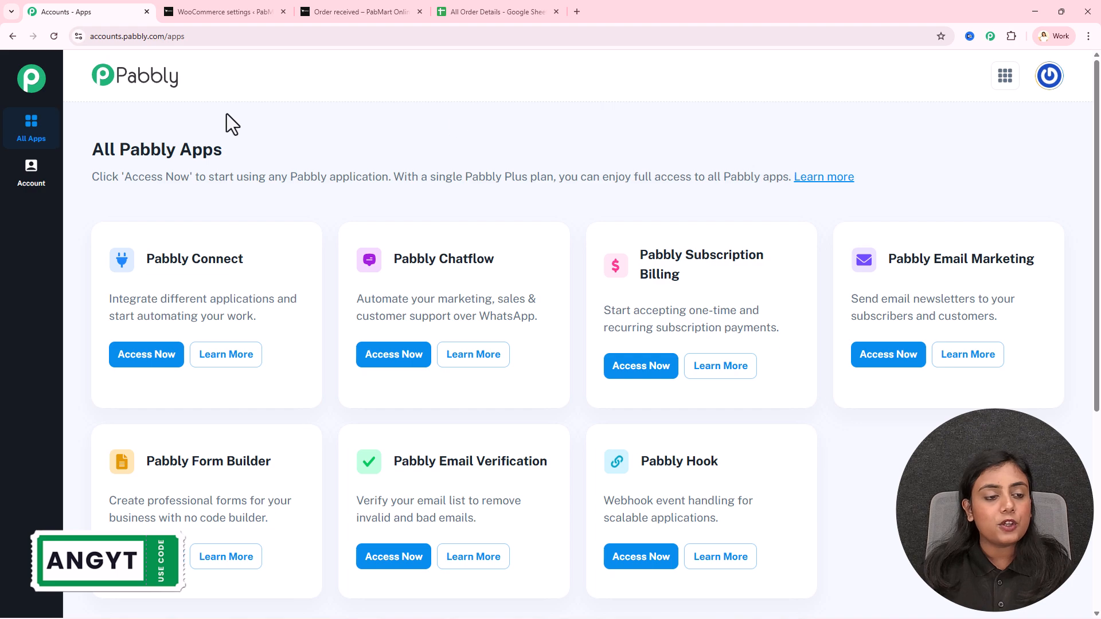
Select Access Now on the Pabbly Connect card in All Pabbly Apps
{"action": "left_click_drag", "start_coordinate": [215, 257], "coordinate": [244, 259]}
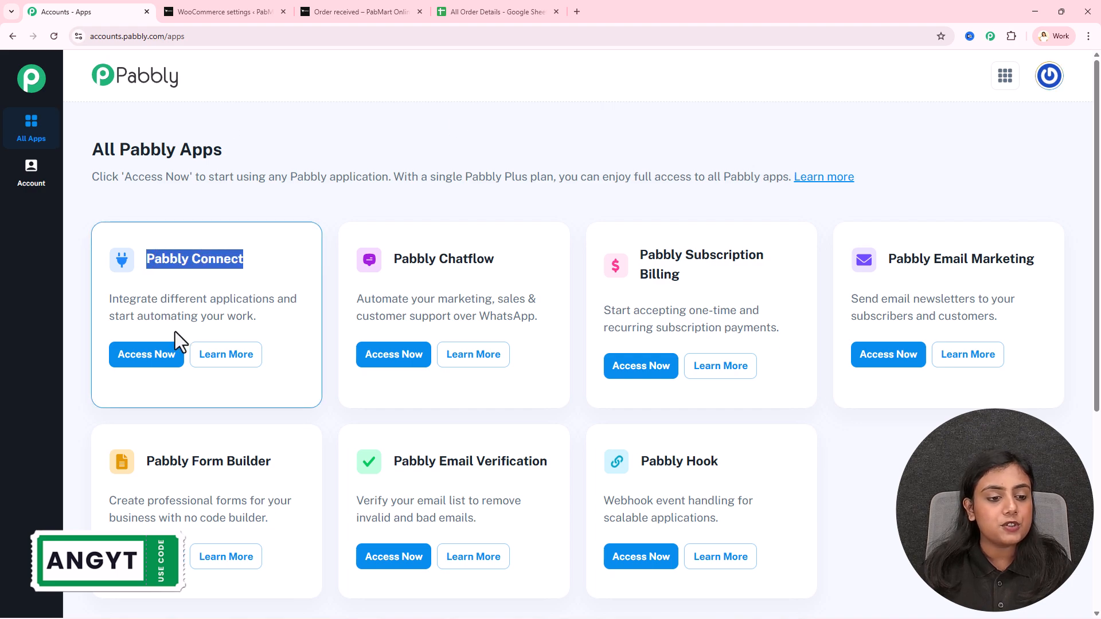
{"action": "left_click", "coordinate": [151, 360]}
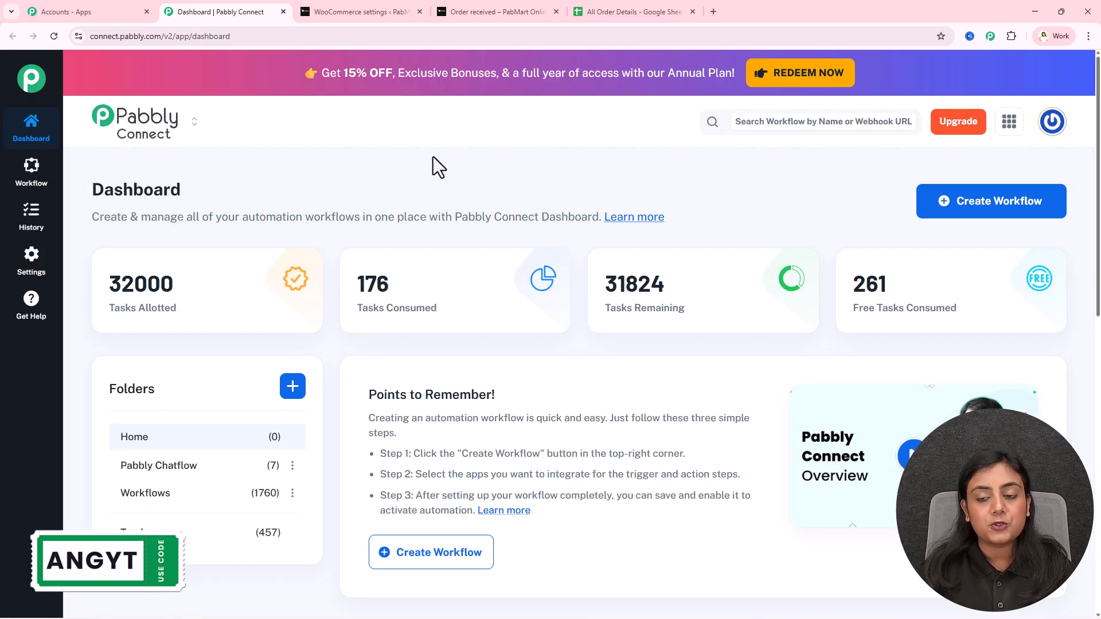
Create a New (Beta) workflow named 'Send WooCommerce Order Details to Google Sheets Automatically' in Workflows
{"action": "left_click", "coordinate": [999, 212]}
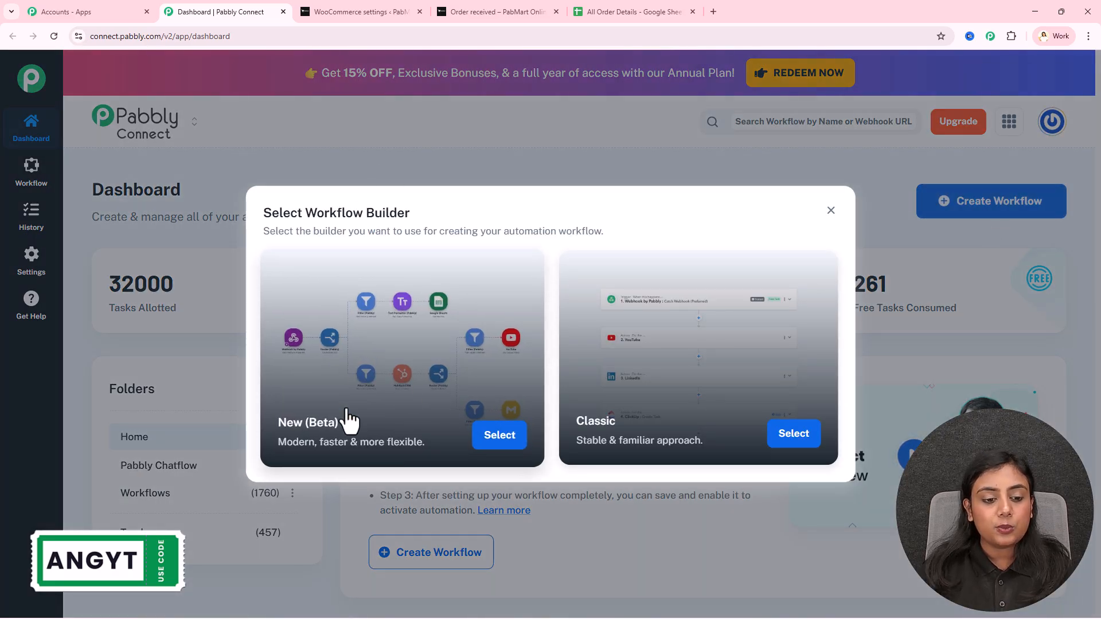
{"action": "left_click", "coordinate": [484, 435]}
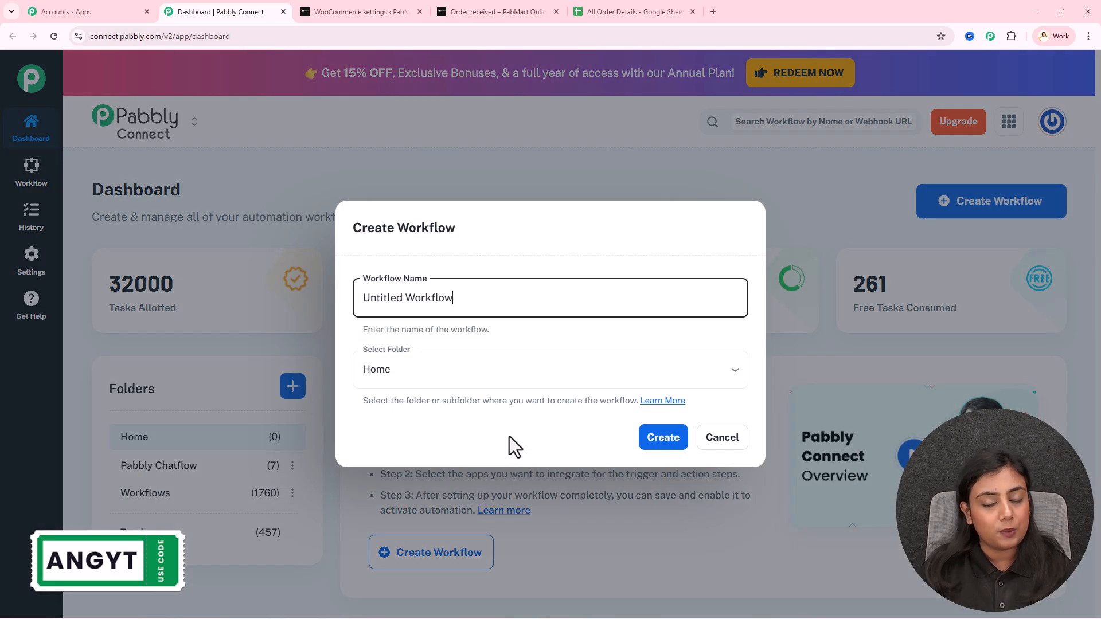
{"action": "left_click_drag", "start_coordinate": [503, 293], "coordinate": [265, 291]}
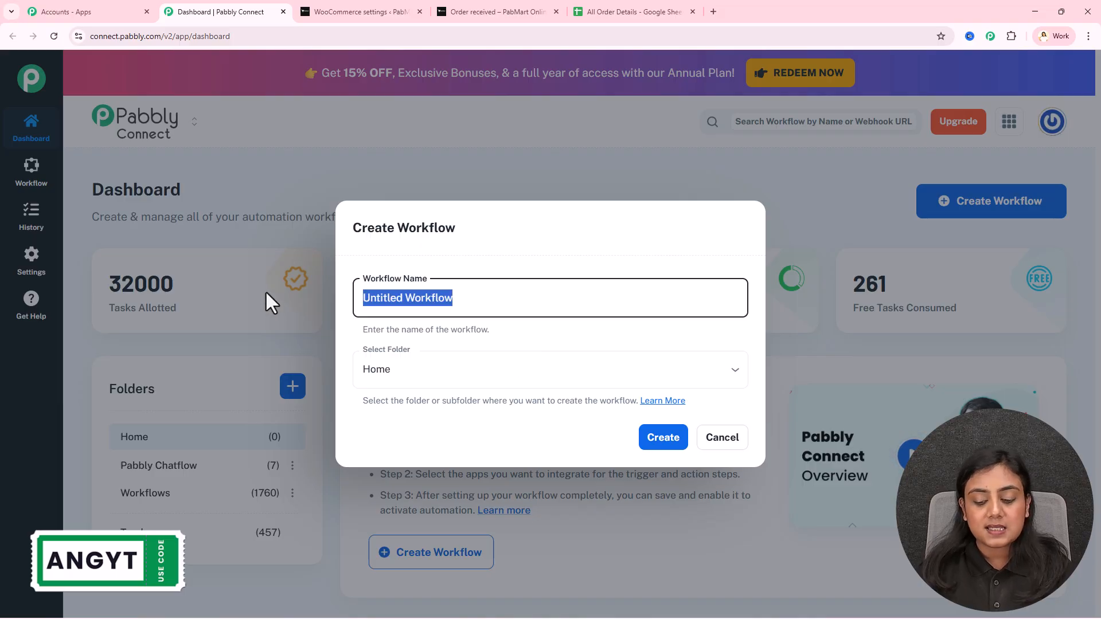
{"action": "key", "text": "BackSpace"}
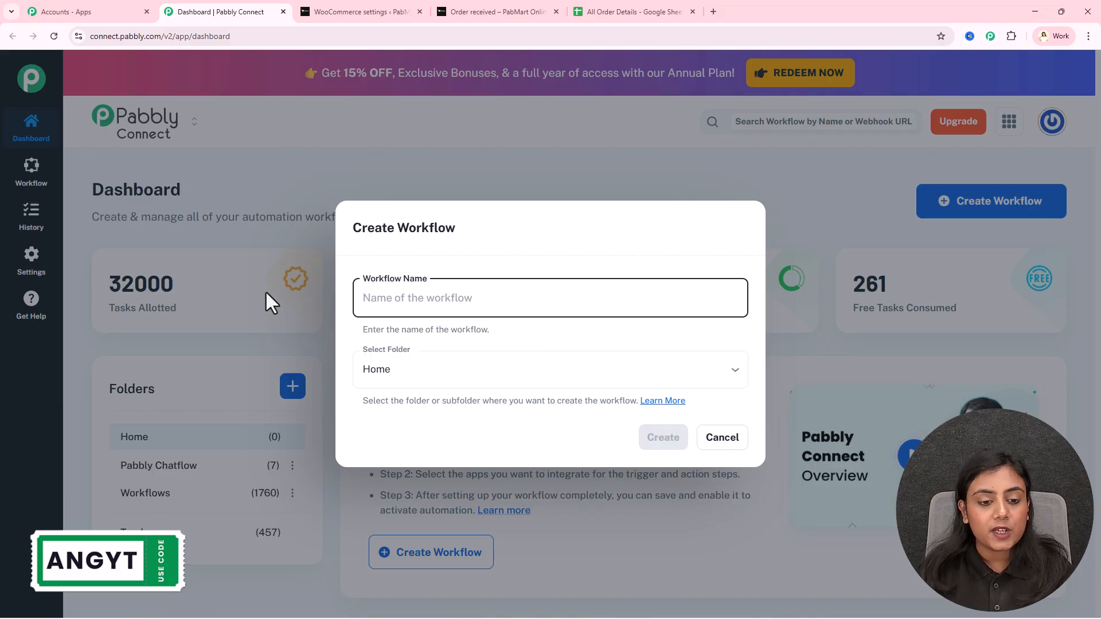
{"action": "type", "text": "Send WooCommerce Order Details to Google Sheets Automatically"}
{"action": "left_click_drag", "start_coordinate": [377, 298], "coordinate": [659, 307]}
{"action": "left_click", "coordinate": [615, 340]}
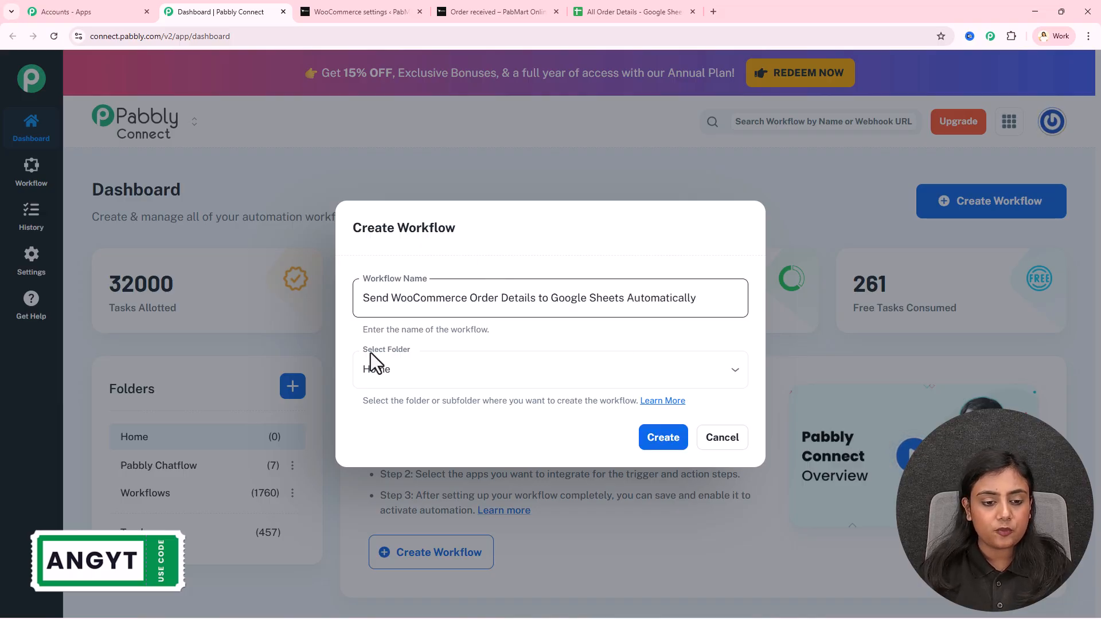
{"action": "left_click", "coordinate": [461, 363]}
{"action": "left_click", "coordinate": [457, 458]}
{"action": "left_click", "coordinate": [661, 442]}
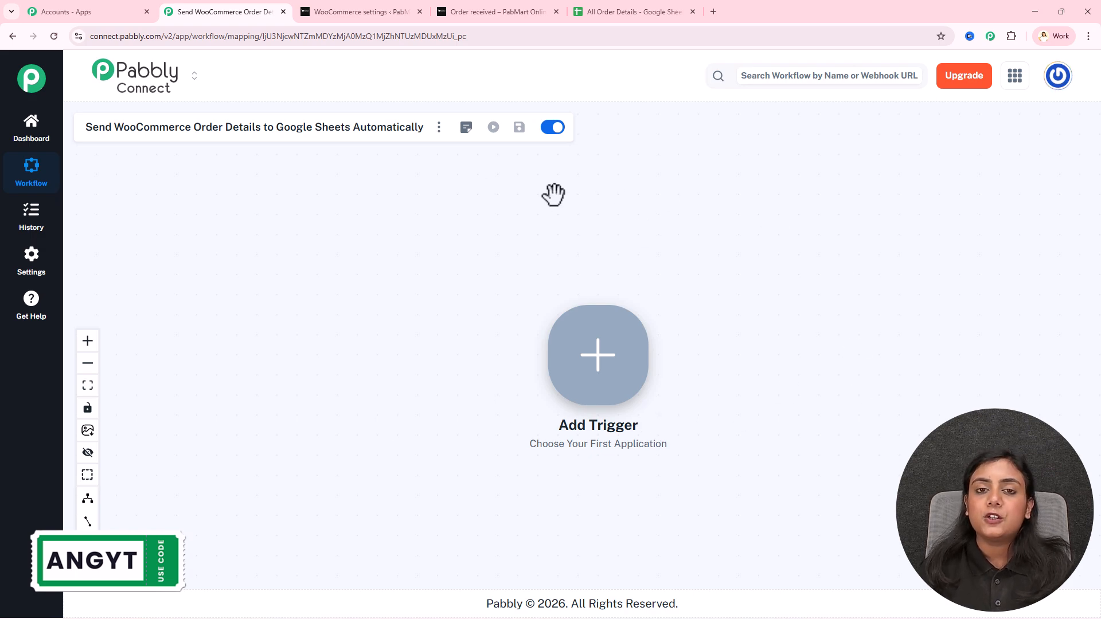
Set the workflow trigger to WooCommerce's New Order Created event
{"action": "right_click", "coordinate": [593, 350]}
{"action": "left_click", "coordinate": [587, 220]}
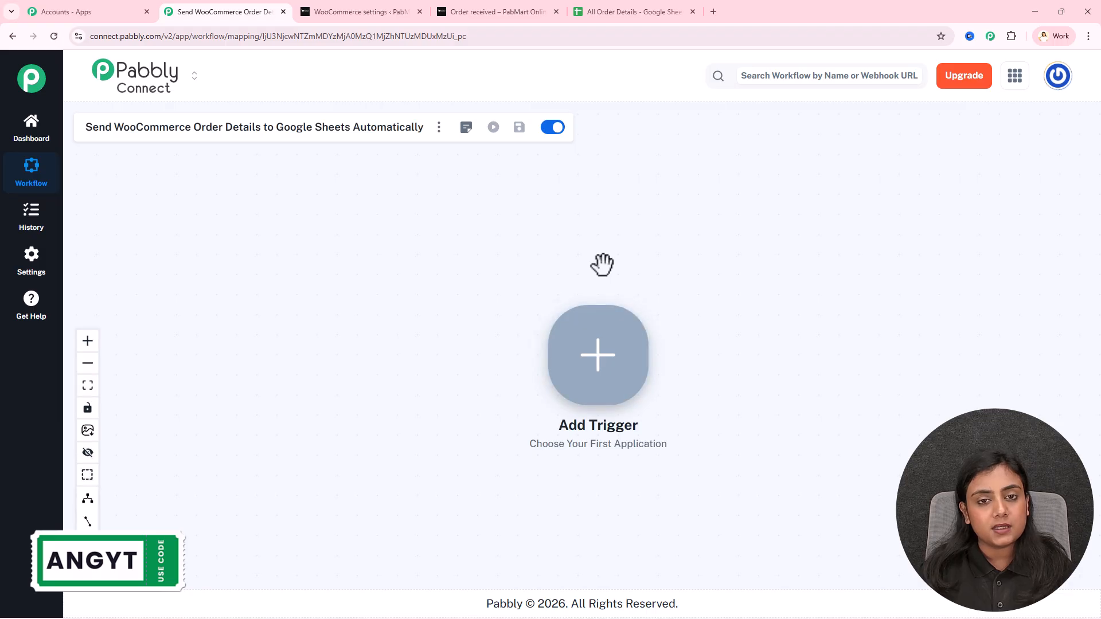
{"action": "left_click", "coordinate": [611, 370]}
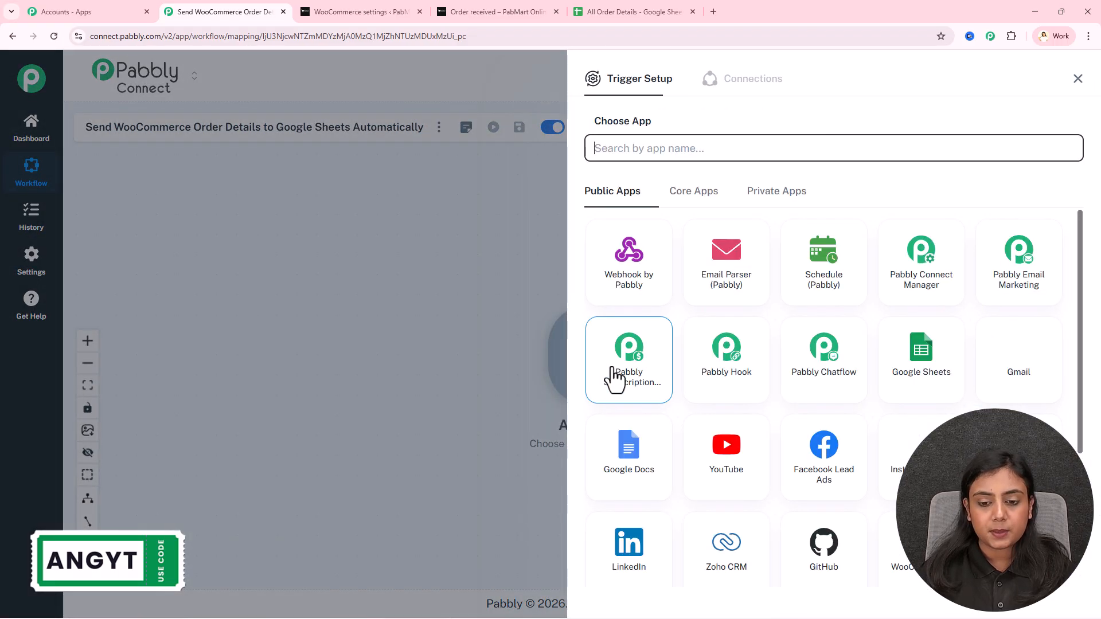
{"action": "left_click", "coordinate": [889, 579]}
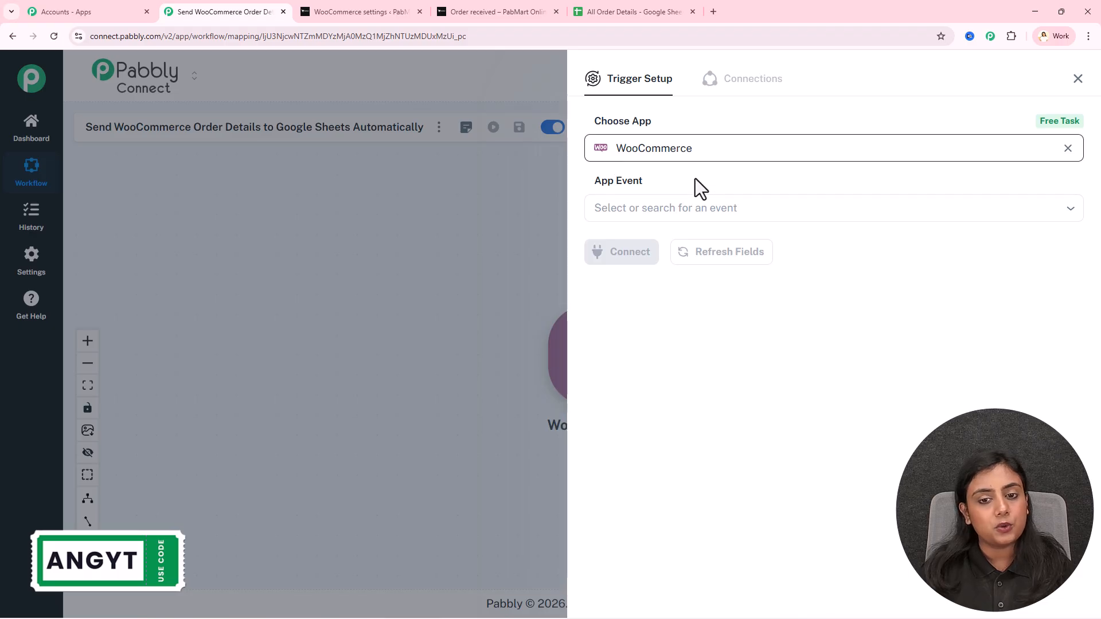
{"action": "left_click", "coordinate": [695, 210]}
{"action": "left_click", "coordinate": [696, 248]}
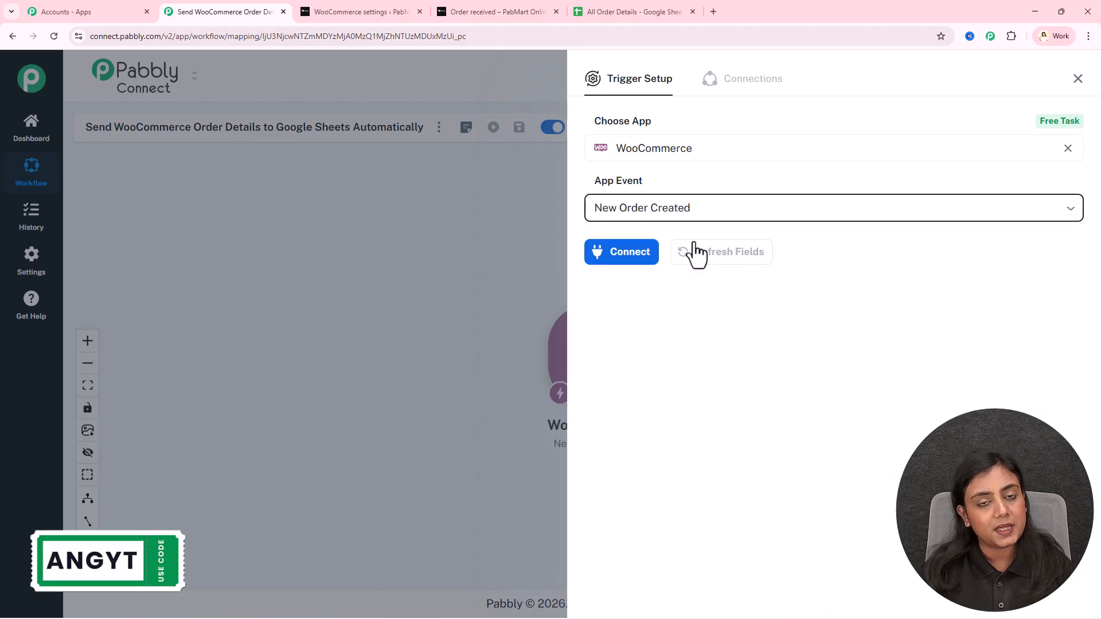
Add a new WooCommerce #14 connection, then go to the WordPress products admin and close the order page
{"action": "left_click", "coordinate": [368, 11]}
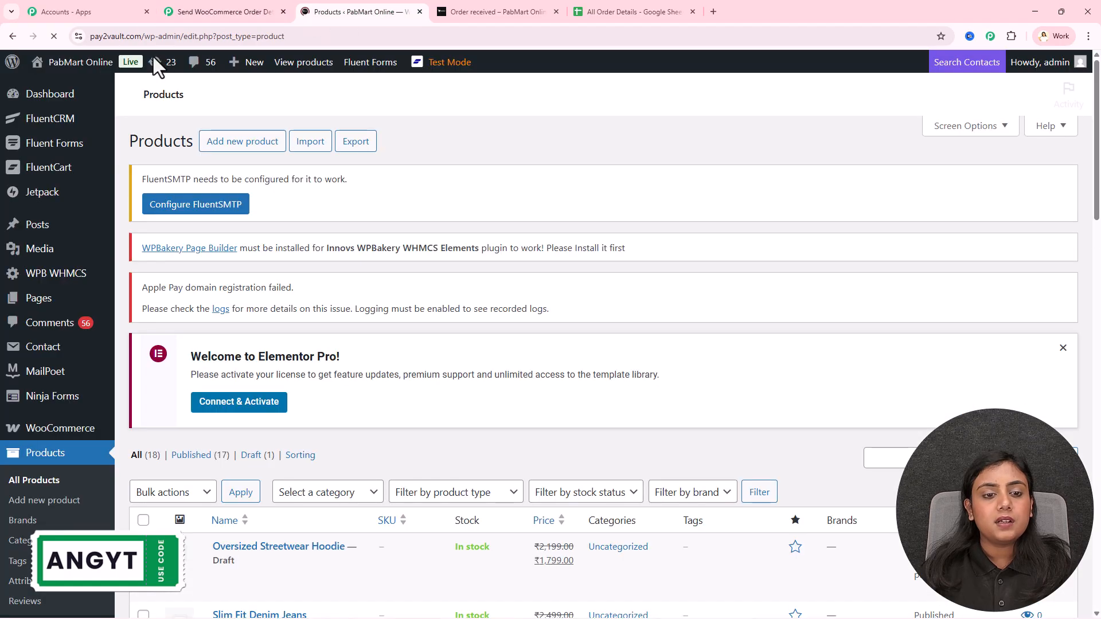
{"action": "scroll", "coordinate": [718, 510], "scroll_direction": "down", "scroll_amount": 3}
{"action": "scroll", "coordinate": [717, 510], "scroll_direction": "up", "scroll_amount": 4}
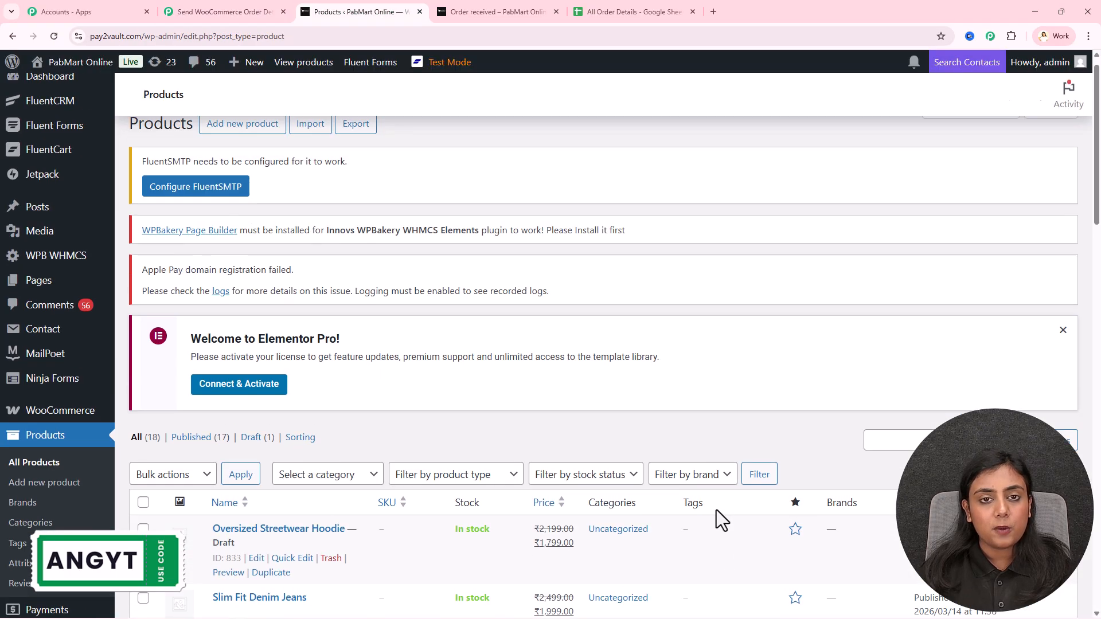
{"action": "left_click", "coordinate": [253, 9]}
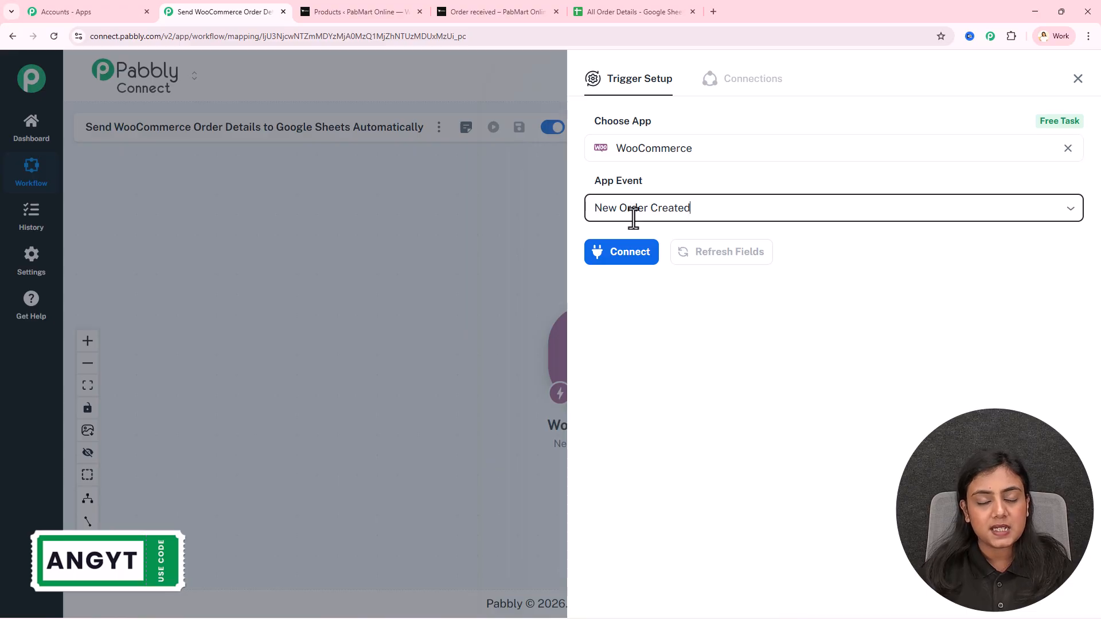
{"action": "left_click", "coordinate": [632, 255]}
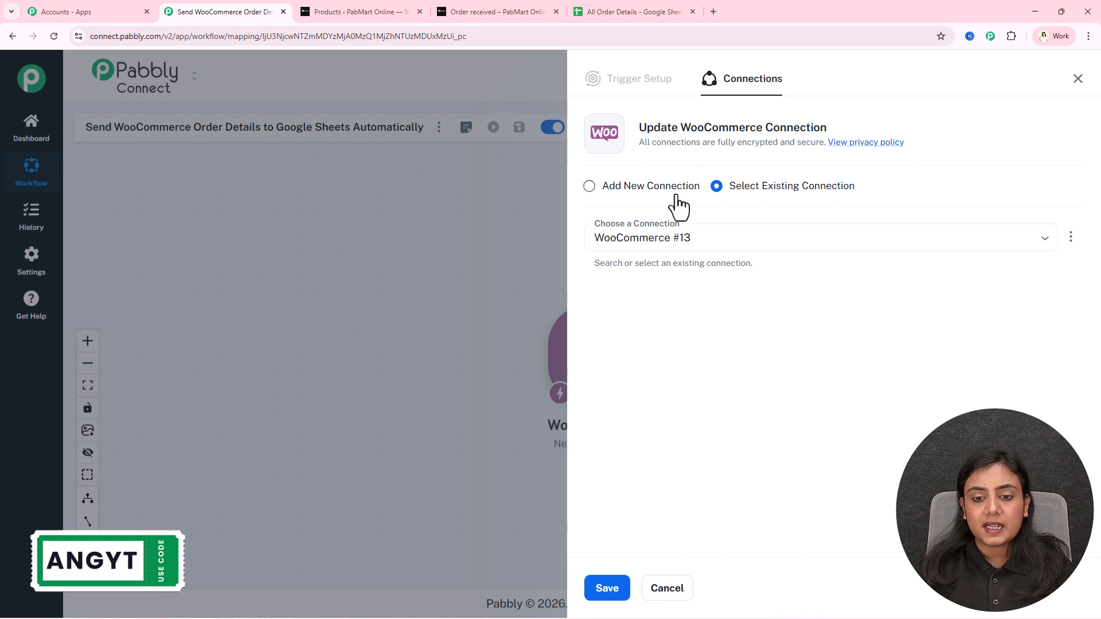
{"action": "left_click", "coordinate": [645, 194]}
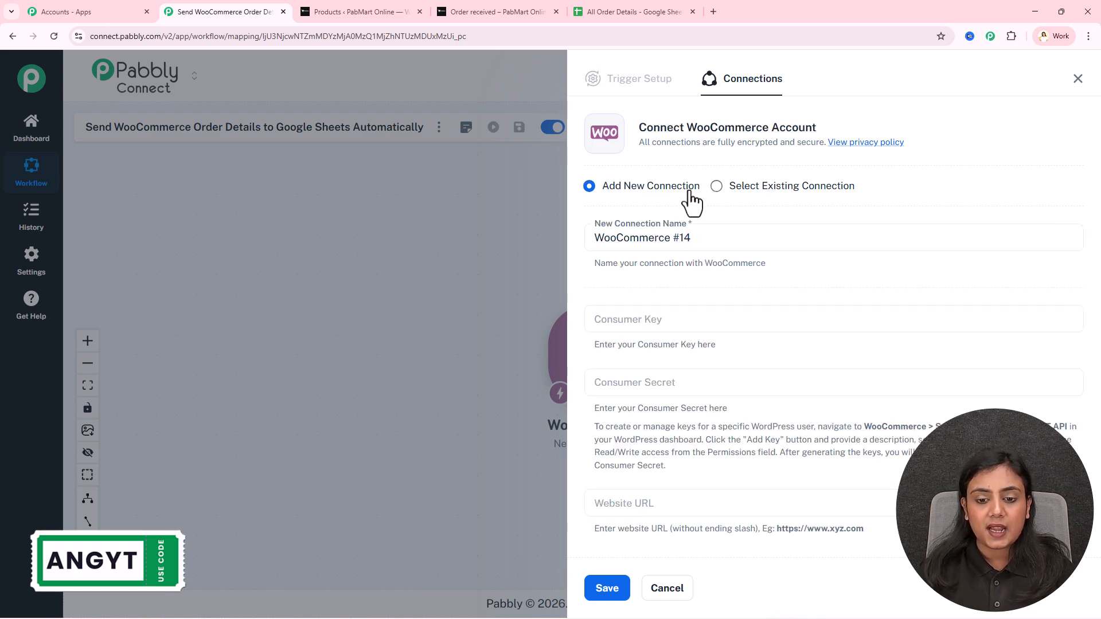
{"action": "scroll", "coordinate": [691, 201], "scroll_direction": "down", "scroll_amount": 1}
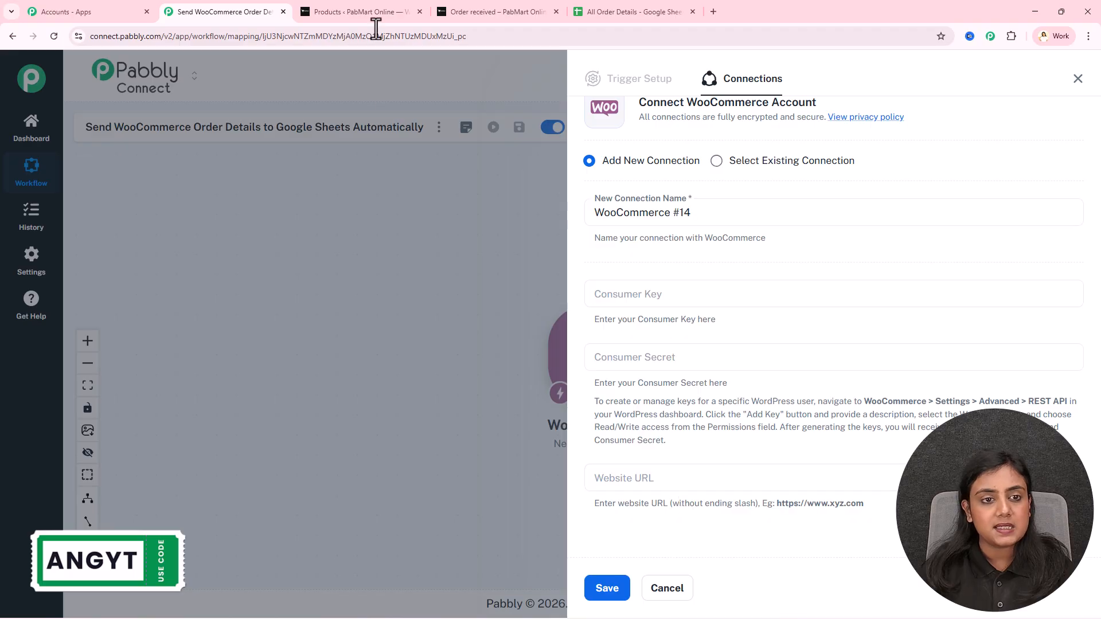
{"action": "left_click", "coordinate": [378, 10]}
{"action": "left_click", "coordinate": [556, 11]}
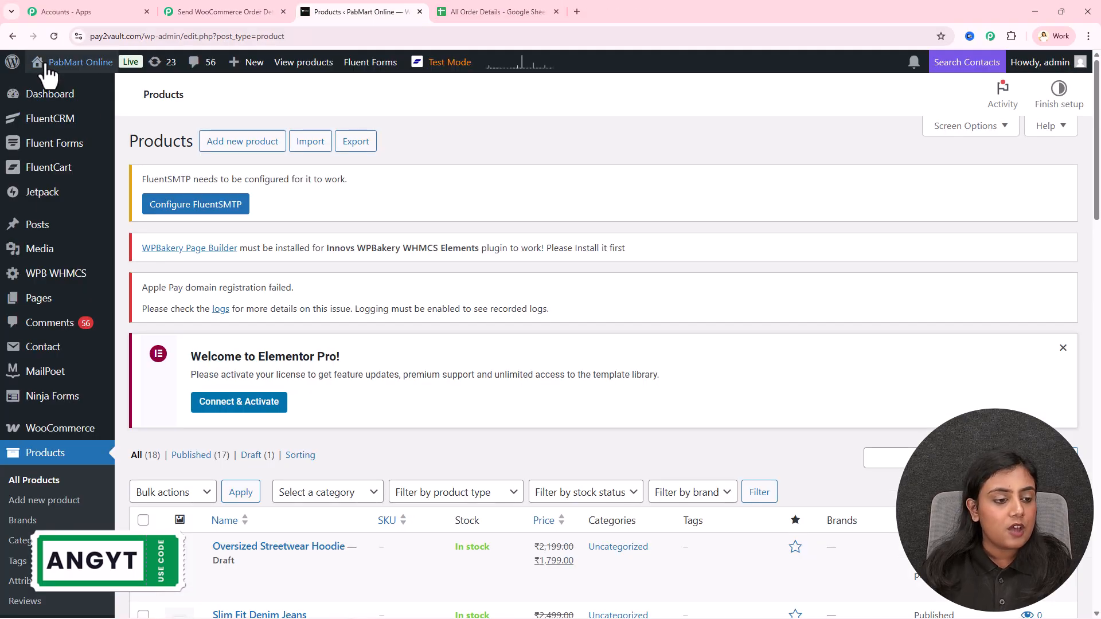
Go to WooCommerce Settings > Advanced > REST API and start adding a key
{"action": "mouse_move", "coordinate": [46, 432]}
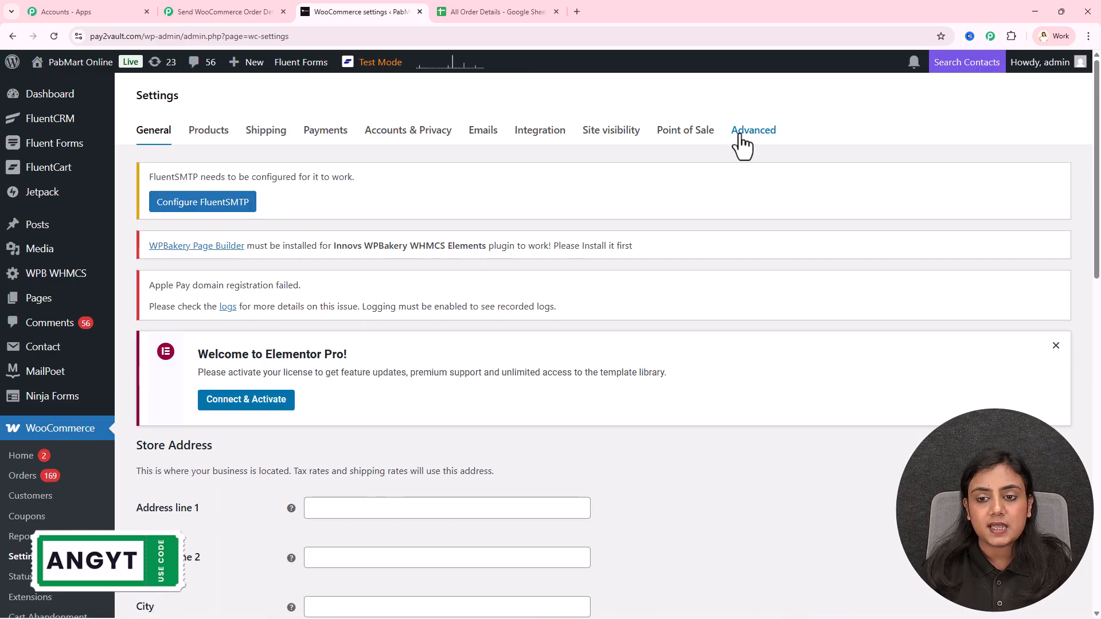
{"action": "left_click", "coordinate": [740, 136]}
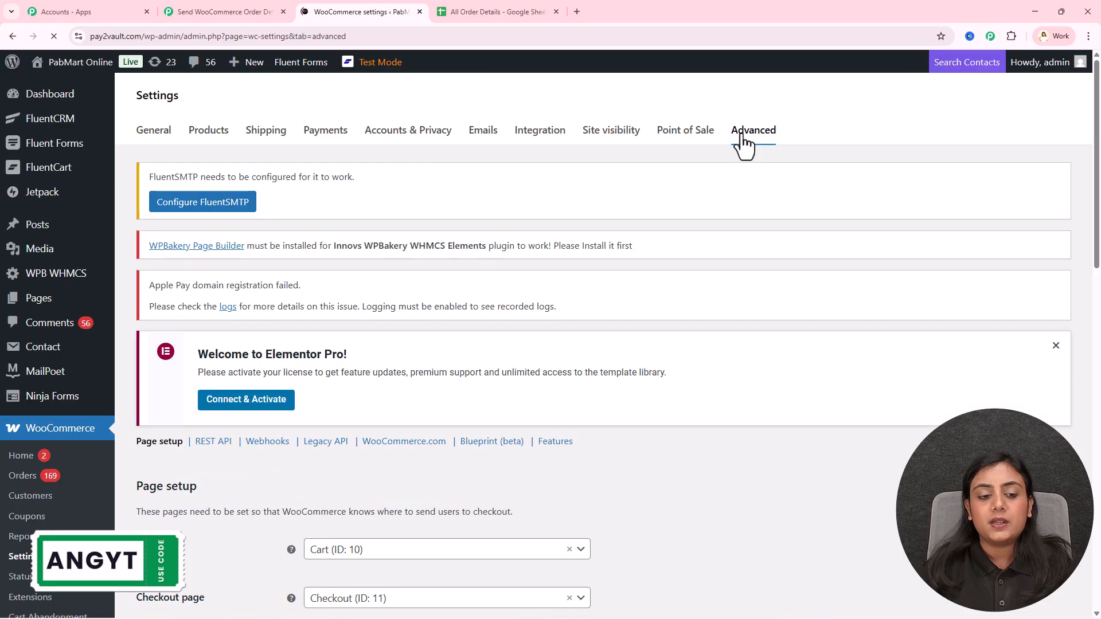
{"action": "left_click", "coordinate": [219, 442]}
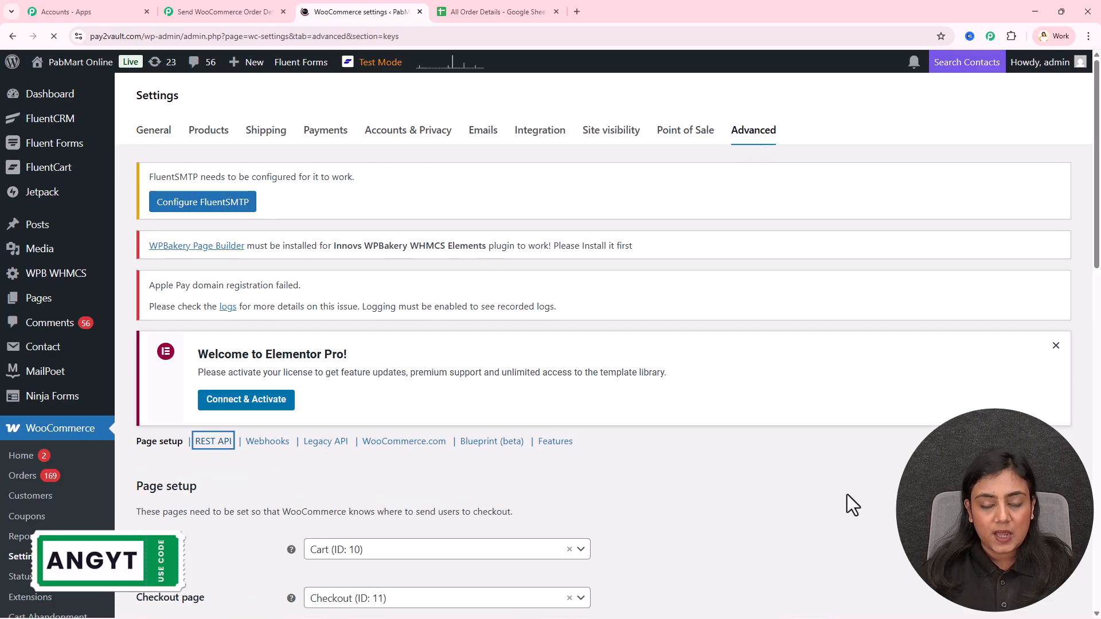
{"action": "scroll", "coordinate": [848, 495], "scroll_direction": "down", "scroll_amount": 2}
{"action": "scroll", "coordinate": [848, 495], "scroll_direction": "down", "scroll_amount": 1}
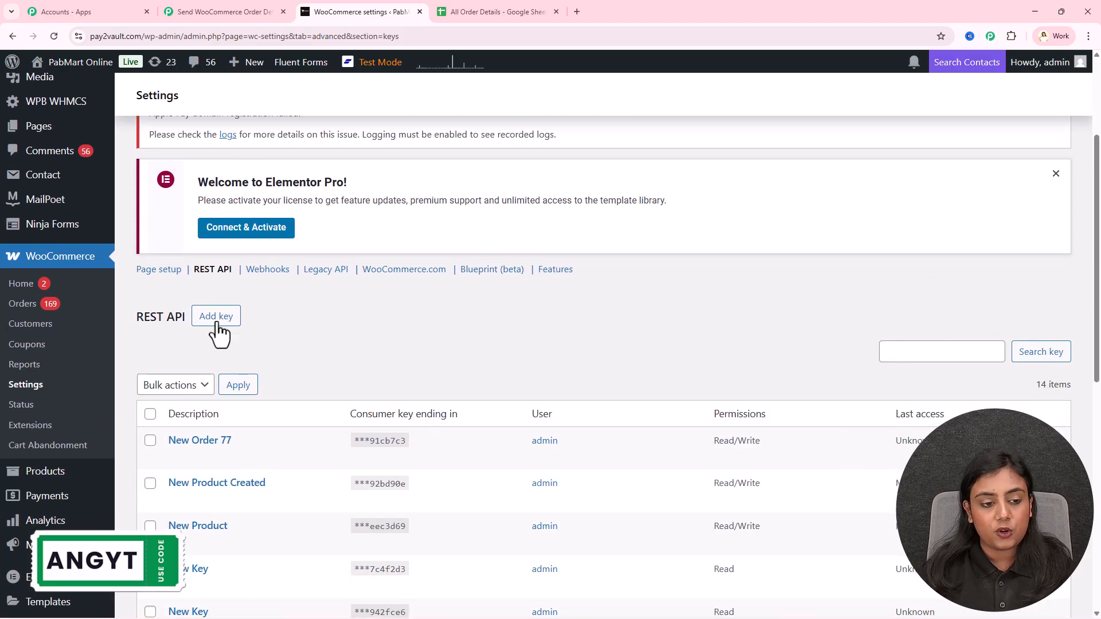
{"action": "left_click", "coordinate": [211, 318]}
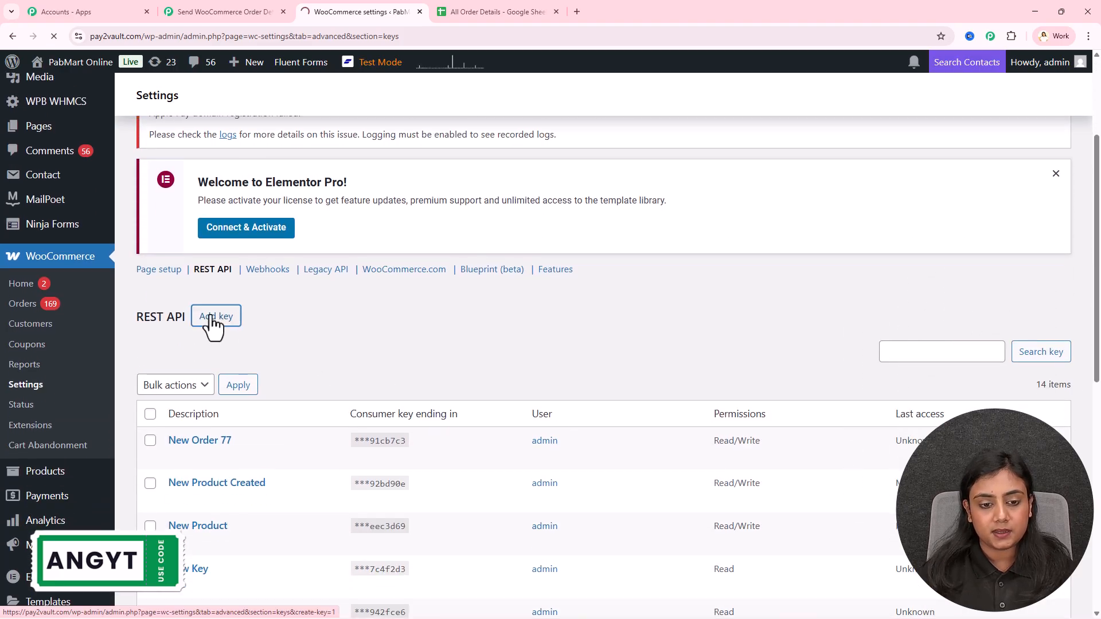
Generate a Read/Write key described 'New Order Created123' and copy its consumer key
{"action": "scroll", "coordinate": [560, 317], "scroll_direction": "down", "scroll_amount": 5}
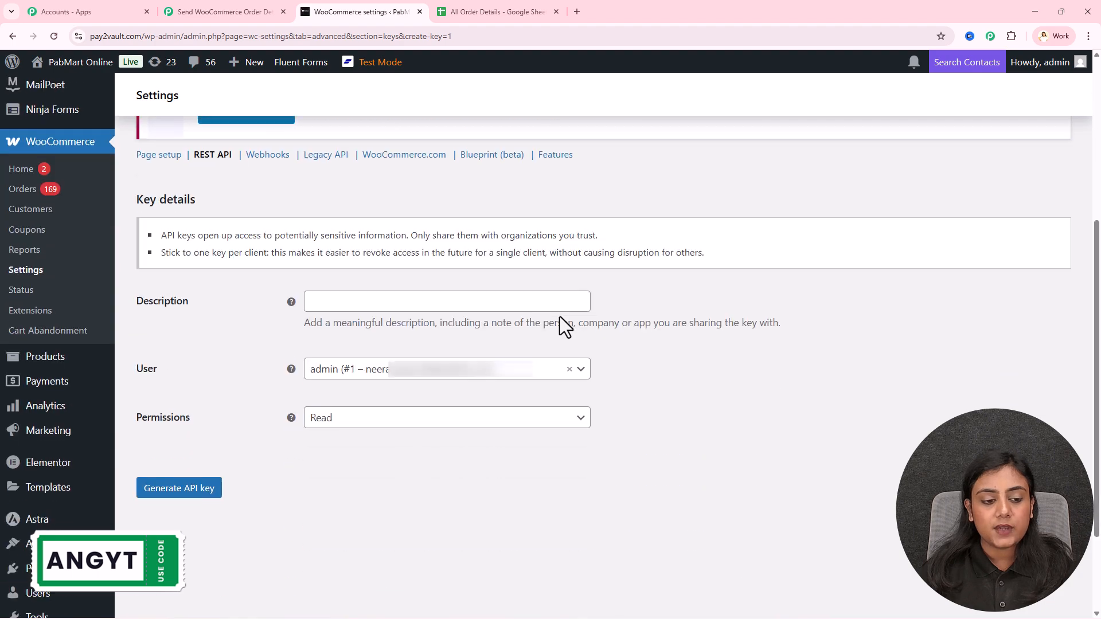
{"action": "left_click", "coordinate": [411, 300]}
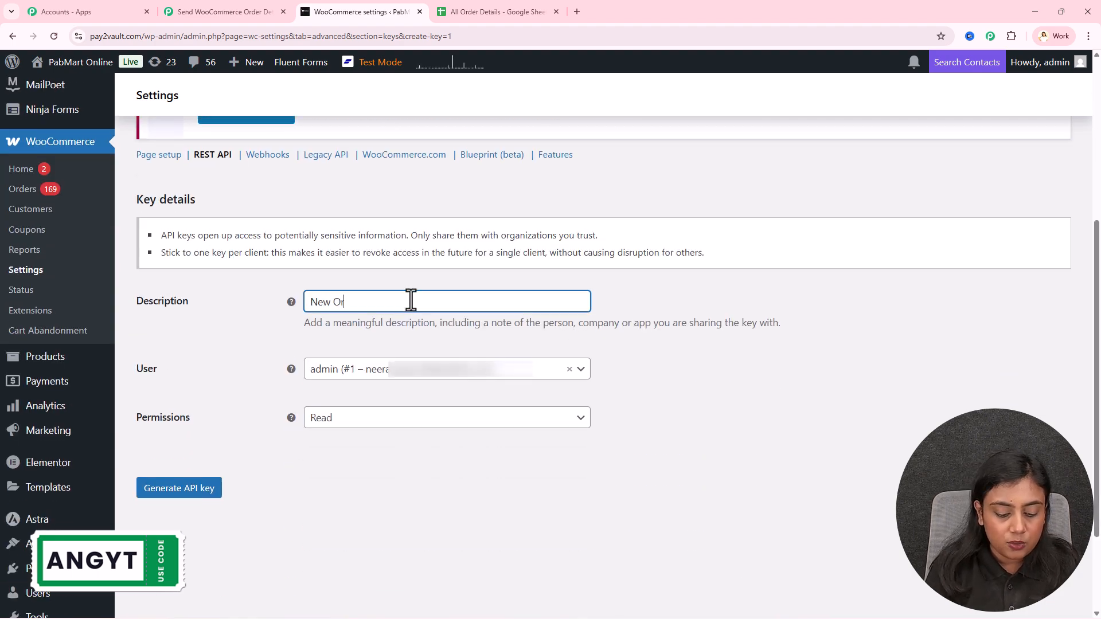
{"action": "type", "text": "New Order Created12"}
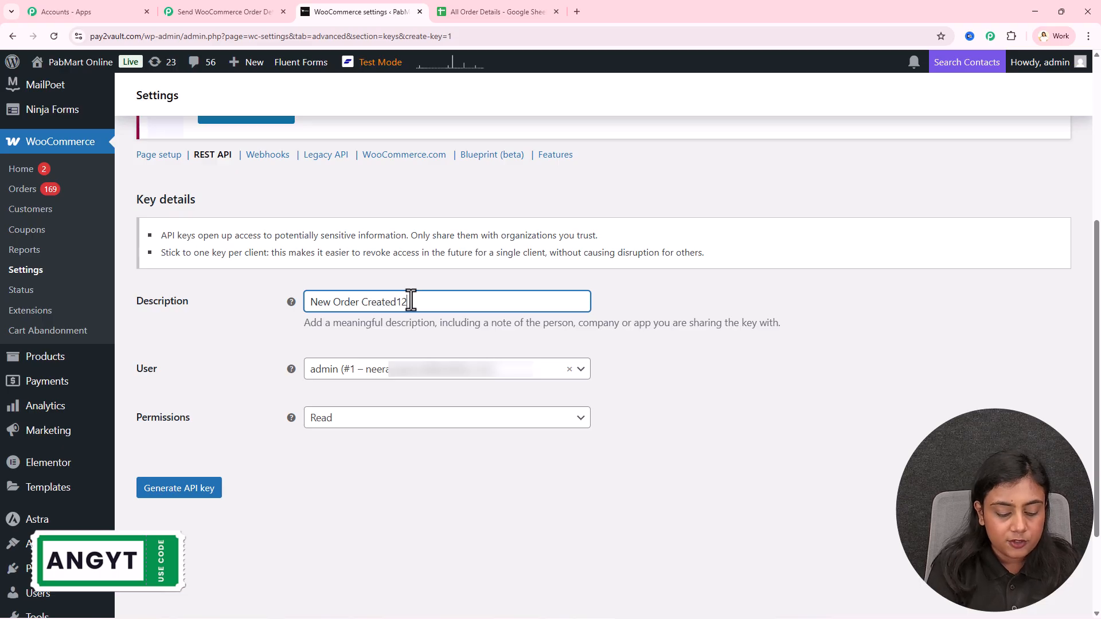
{"action": "type", "text": "3"}
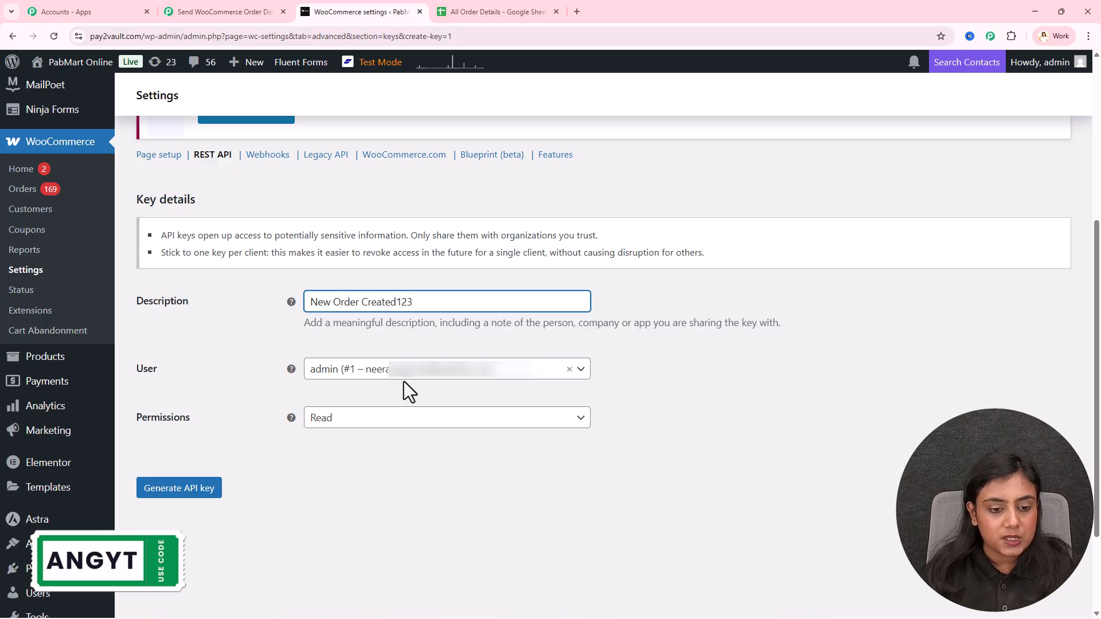
{"action": "left_click", "coordinate": [378, 419]}
{"action": "left_click", "coordinate": [376, 487]}
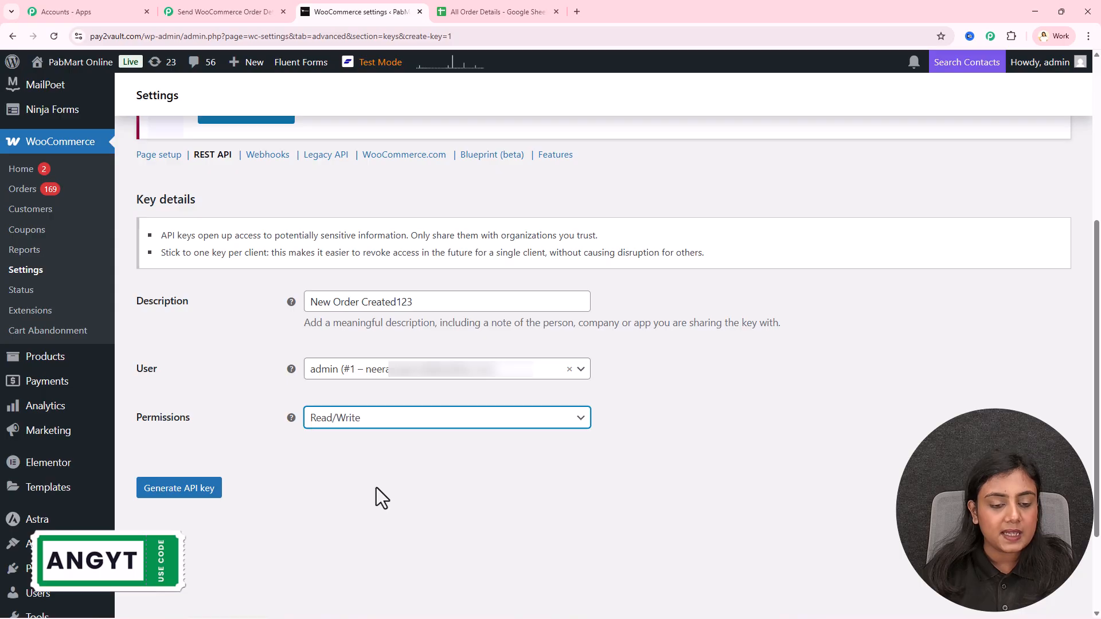
{"action": "left_click", "coordinate": [171, 489]}
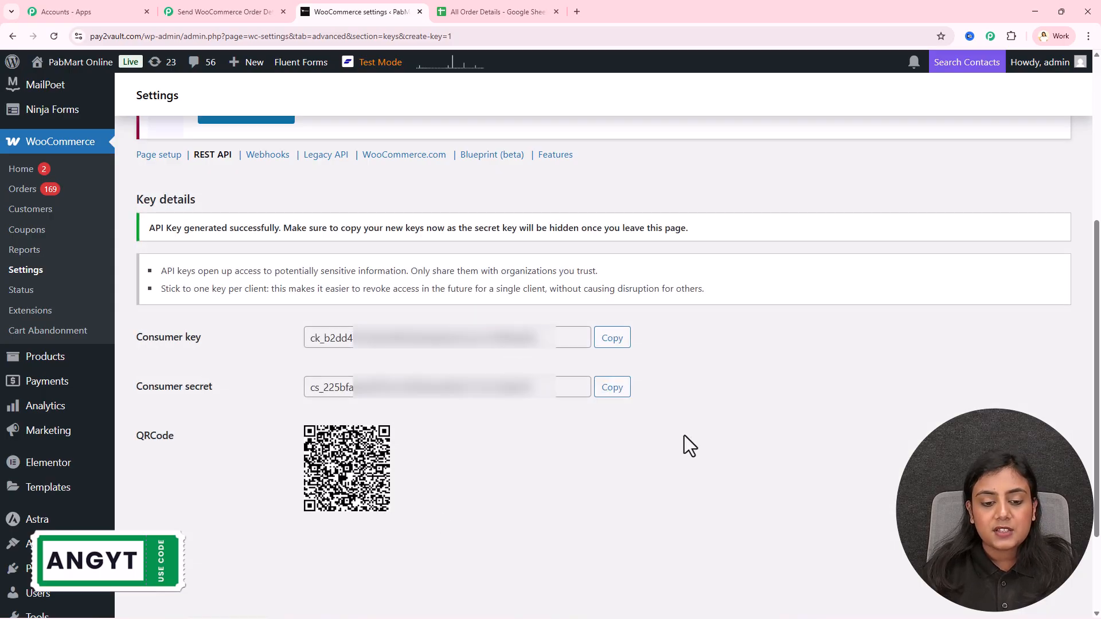
{"action": "left_click", "coordinate": [612, 338]}
{"action": "left_click", "coordinate": [172, 10]}
Paste the new WooCommerce consumer key and consumer secret into the Pabbly connection form
{"action": "left_click", "coordinate": [673, 290]}
{"action": "key", "text": "ctrl+v"}
{"action": "left_click", "coordinate": [361, 11]}
{"action": "left_click", "coordinate": [612, 386]}
{"action": "left_click", "coordinate": [223, 11]}
{"action": "left_click", "coordinate": [706, 358]}
{"action": "key", "text": "ctrl+v"}
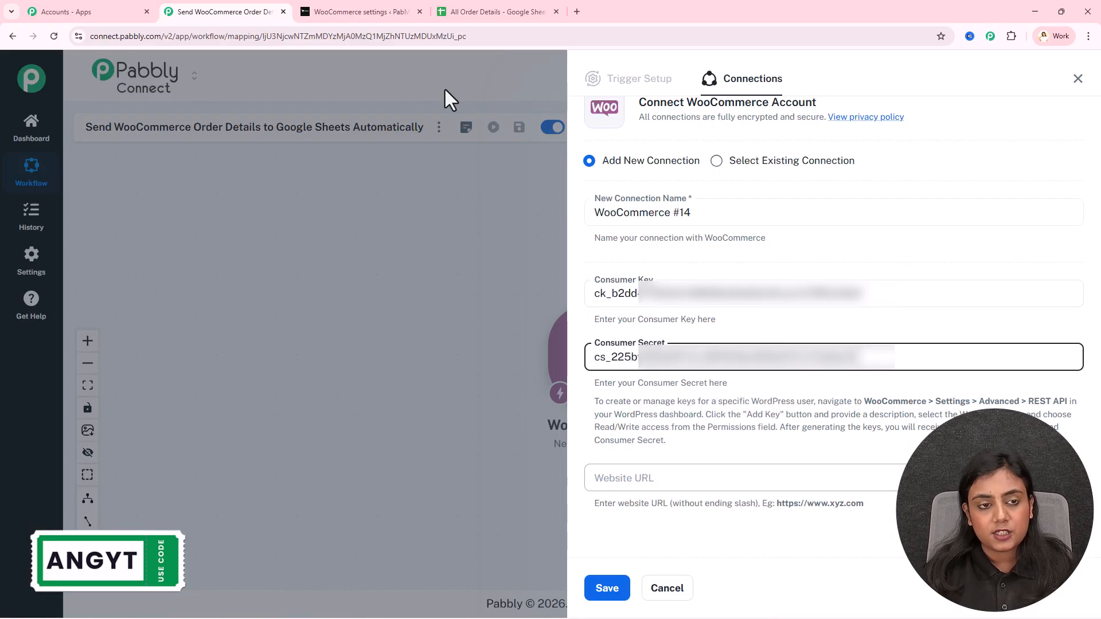
{"action": "left_click", "coordinate": [356, 4]}
{"action": "left_click", "coordinate": [485, 36]}
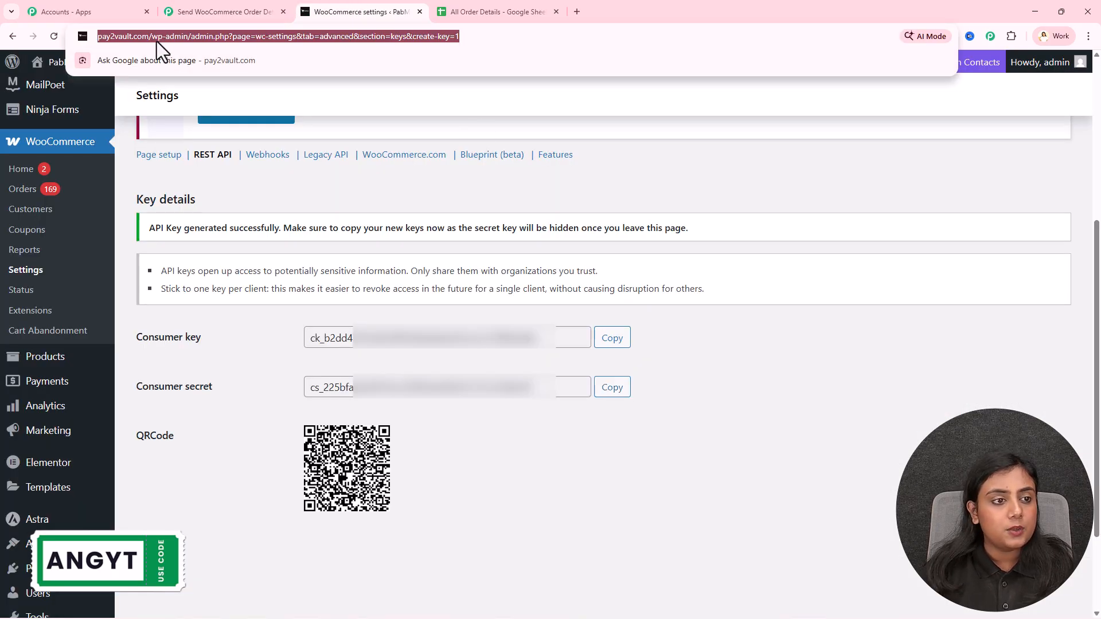
{"action": "left_click", "coordinate": [130, 37]}
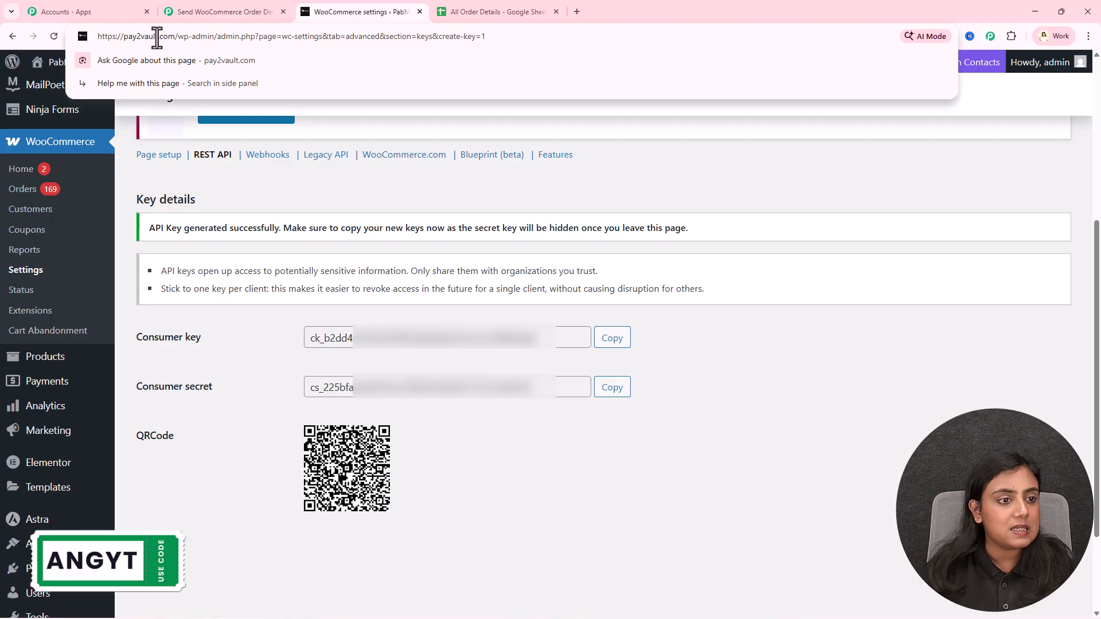
{"action": "left_click_drag", "start_coordinate": [173, 37], "coordinate": [83, 43]}
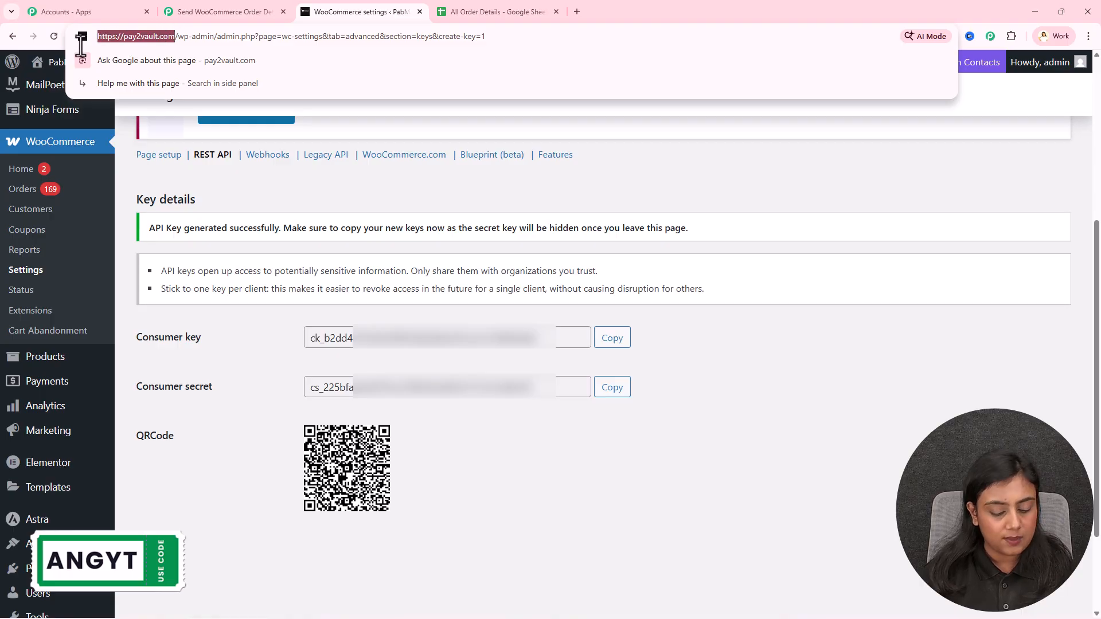
{"action": "left_click", "coordinate": [208, 11]}
{"action": "left_click", "coordinate": [658, 480]}
{"action": "key", "text": "ctrl+v"}
{"action": "key", "text": "BackSpace"}
{"action": "left_click", "coordinate": [746, 460]}
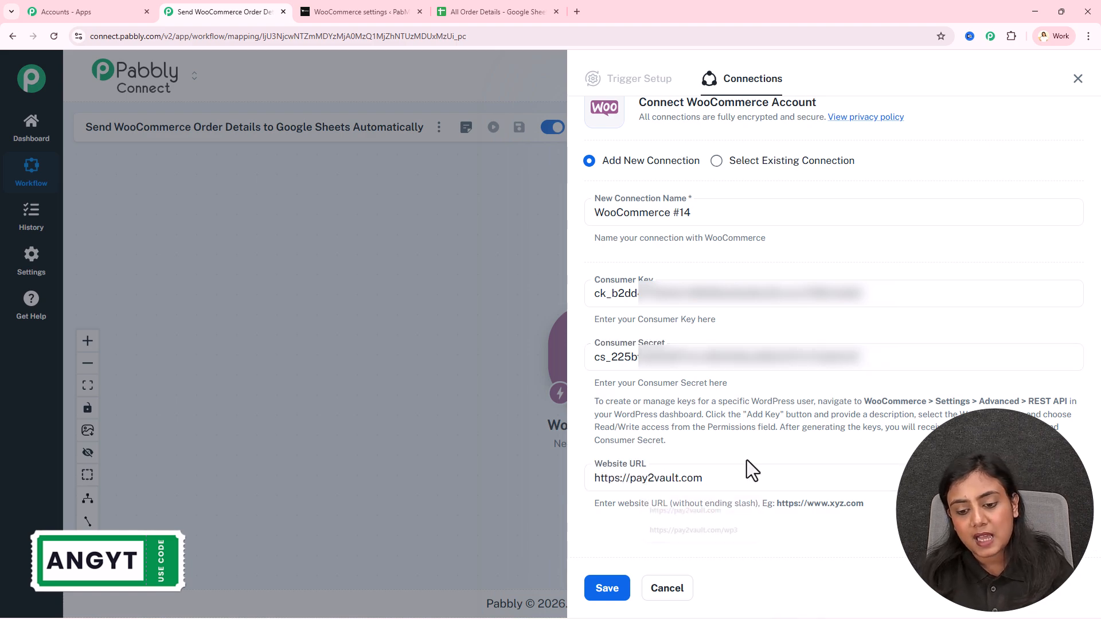
Save the WooCommerce connection and copy the Pabbly webhook URL
{"action": "left_click", "coordinate": [621, 595]}
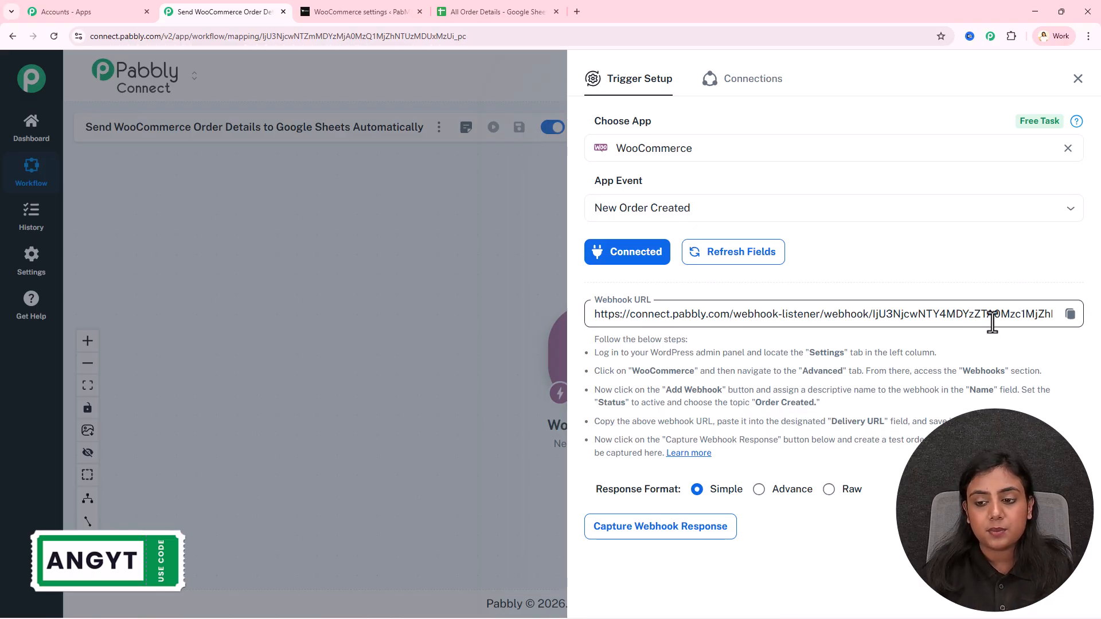
{"action": "left_click_drag", "start_coordinate": [638, 364], "coordinate": [798, 464]}
{"action": "left_click", "coordinate": [804, 427]}
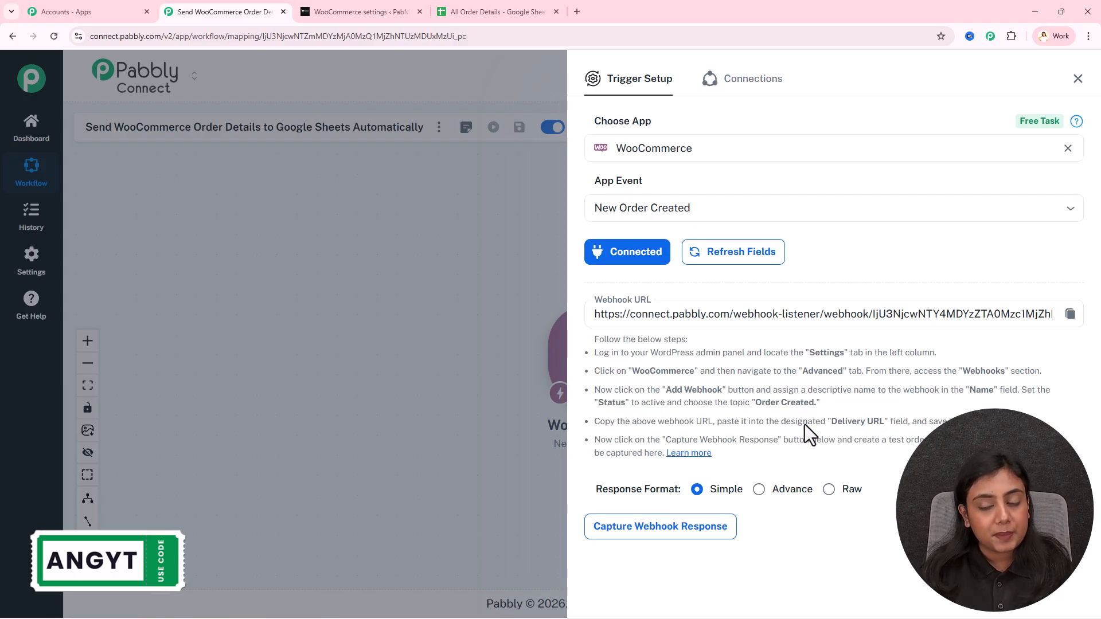
{"action": "left_click", "coordinate": [1071, 314]}
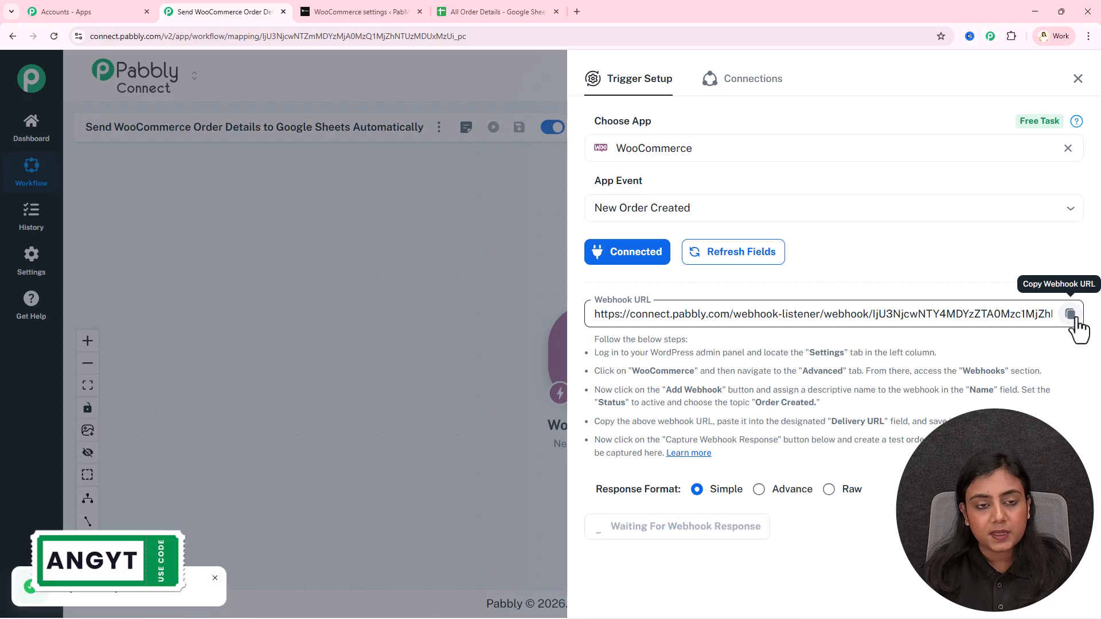
{"action": "left_click", "coordinate": [355, 11]}
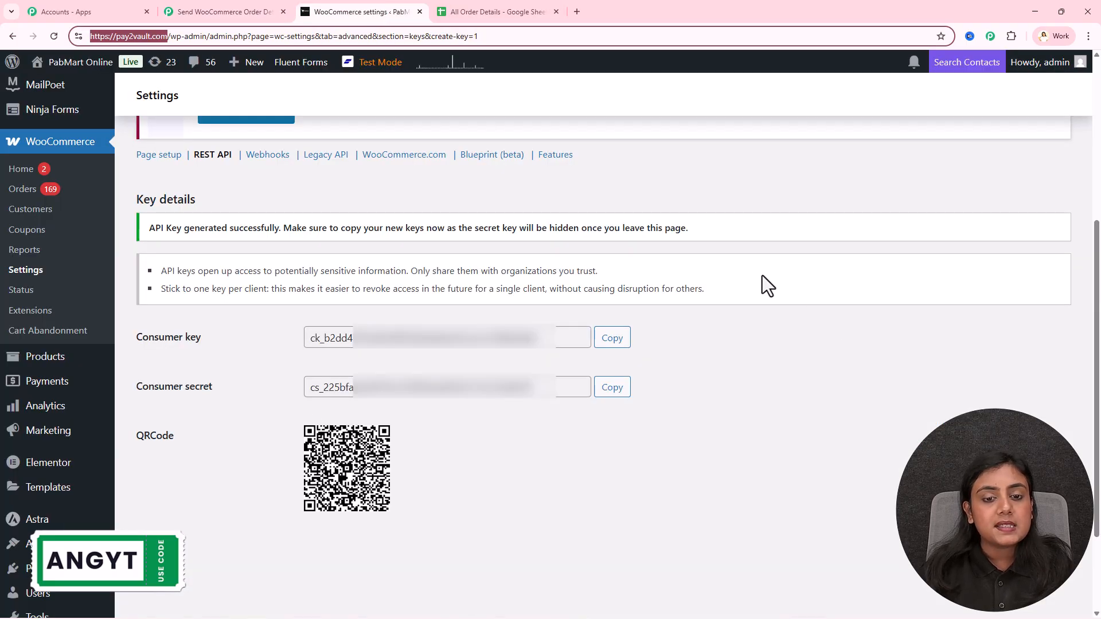
Add a new WooCommerce webhook named 'New Order Placed1122'
{"action": "left_click", "coordinate": [265, 156]}
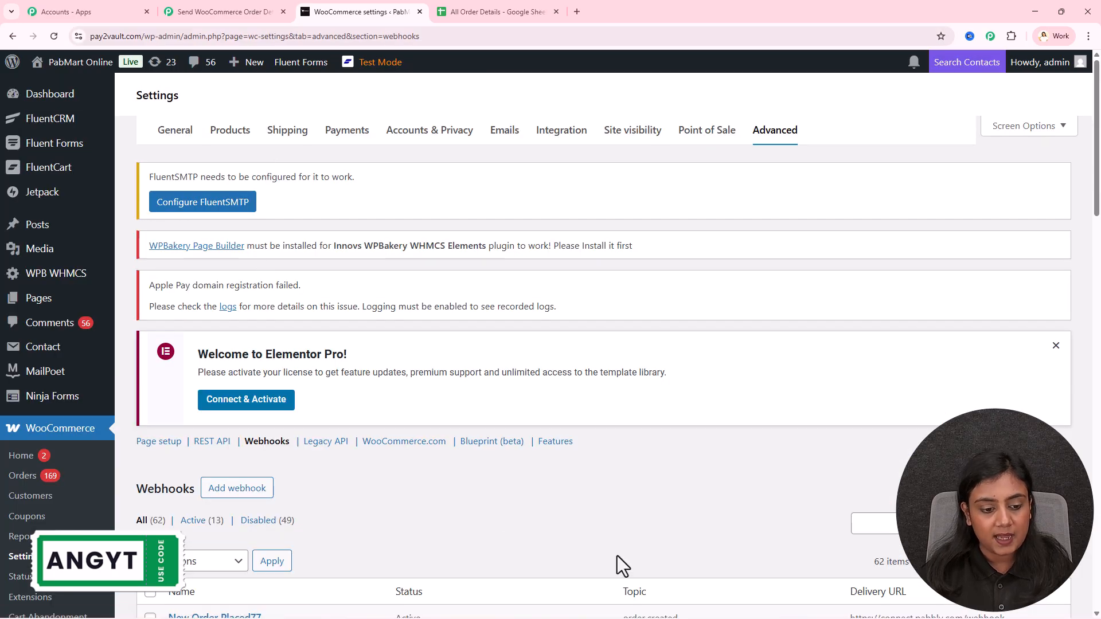
{"action": "left_click", "coordinate": [258, 494]}
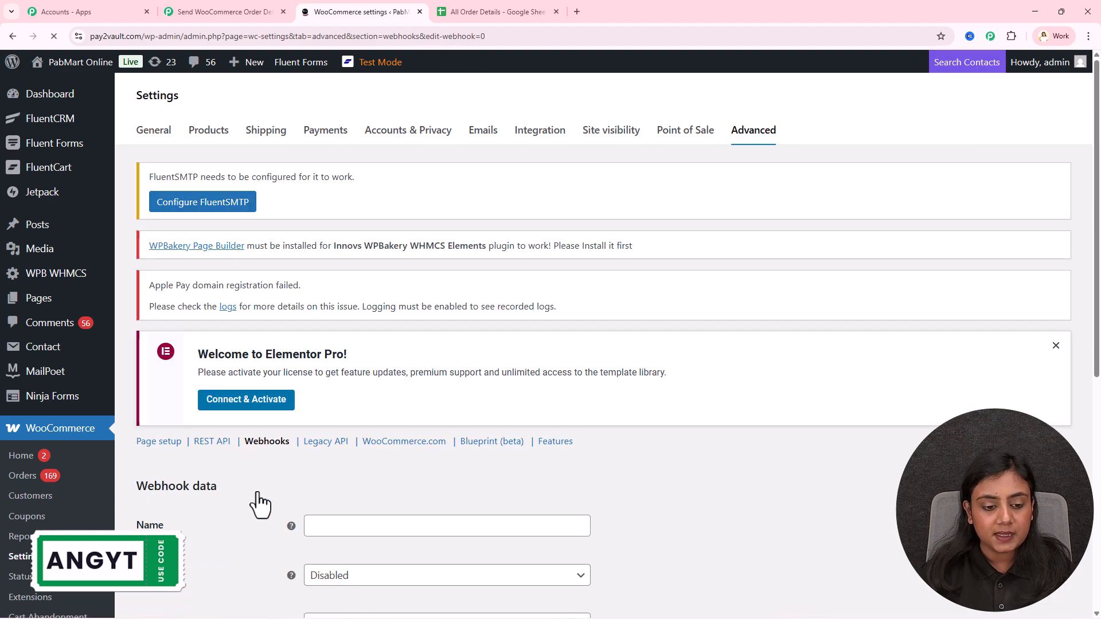
{"action": "scroll", "coordinate": [259, 493], "scroll_direction": "down", "scroll_amount": 5}
{"action": "left_click", "coordinate": [420, 237]}
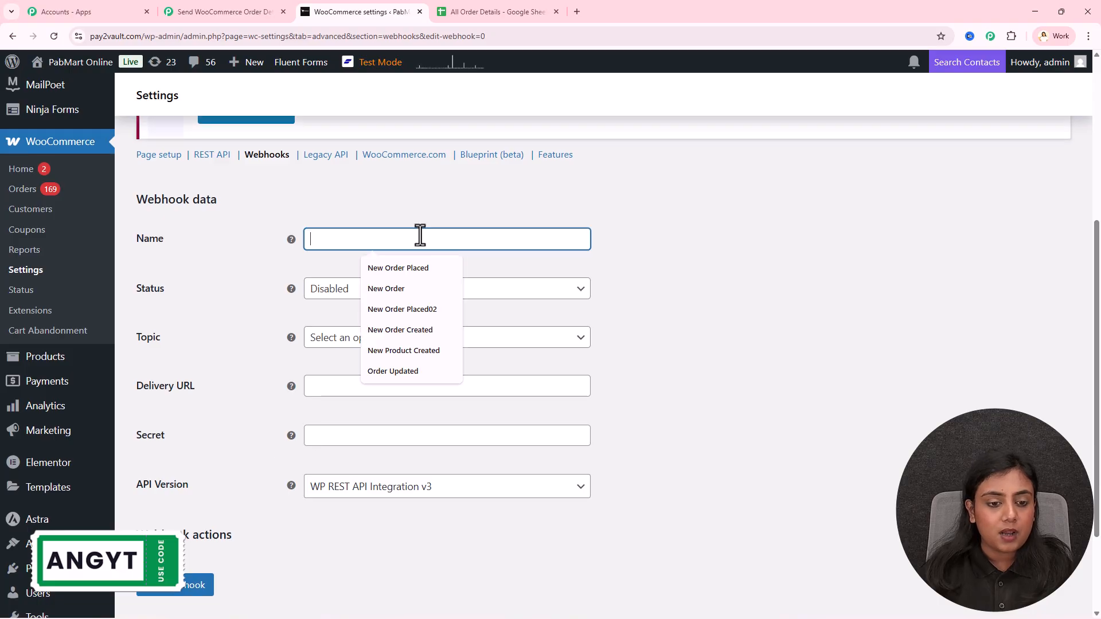
{"action": "left_click", "coordinate": [409, 269]}
{"action": "type", "text": "1122"}
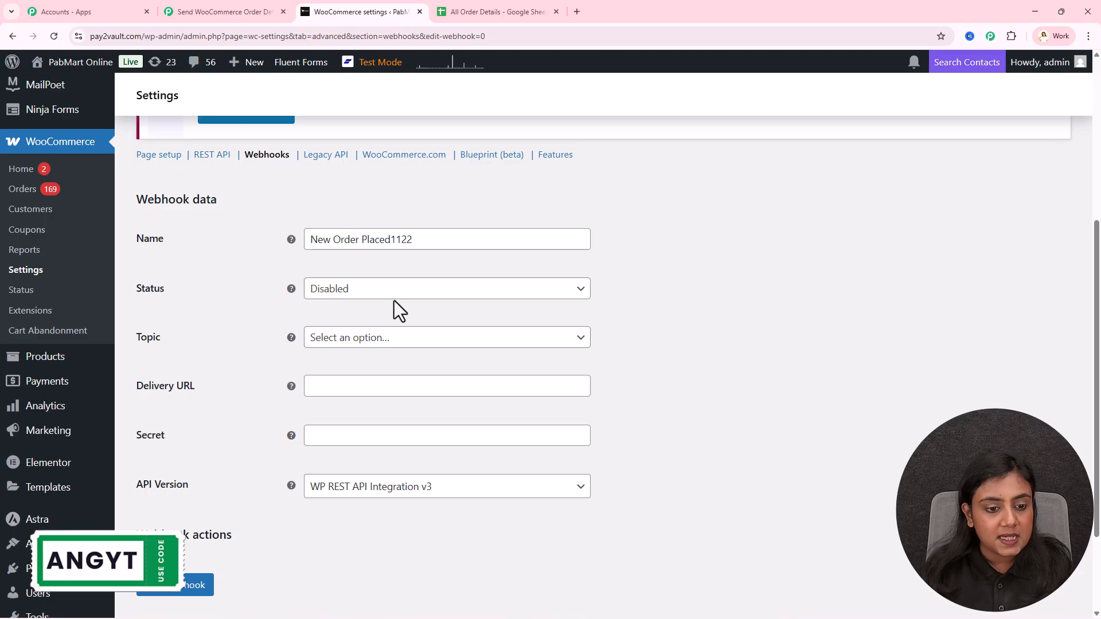
Set the webhook status to Active and its topic to Order created
{"action": "left_click", "coordinate": [394, 290]}
{"action": "left_click", "coordinate": [388, 312]}
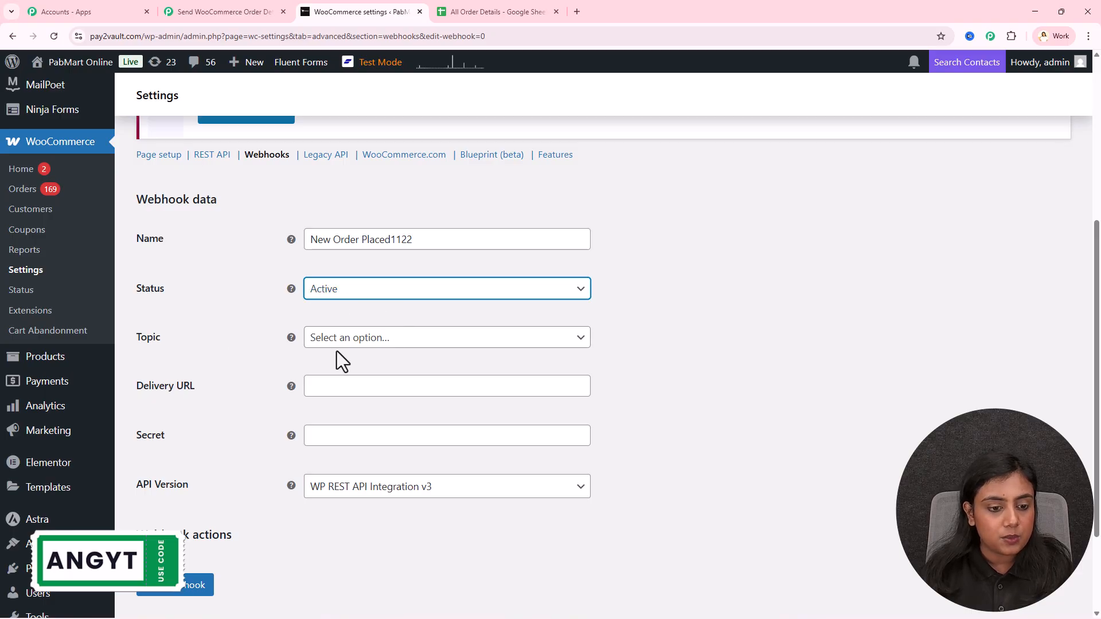
{"action": "left_click", "coordinate": [371, 347]}
{"action": "type", "text": "or"}
{"action": "left_click", "coordinate": [373, 418]}
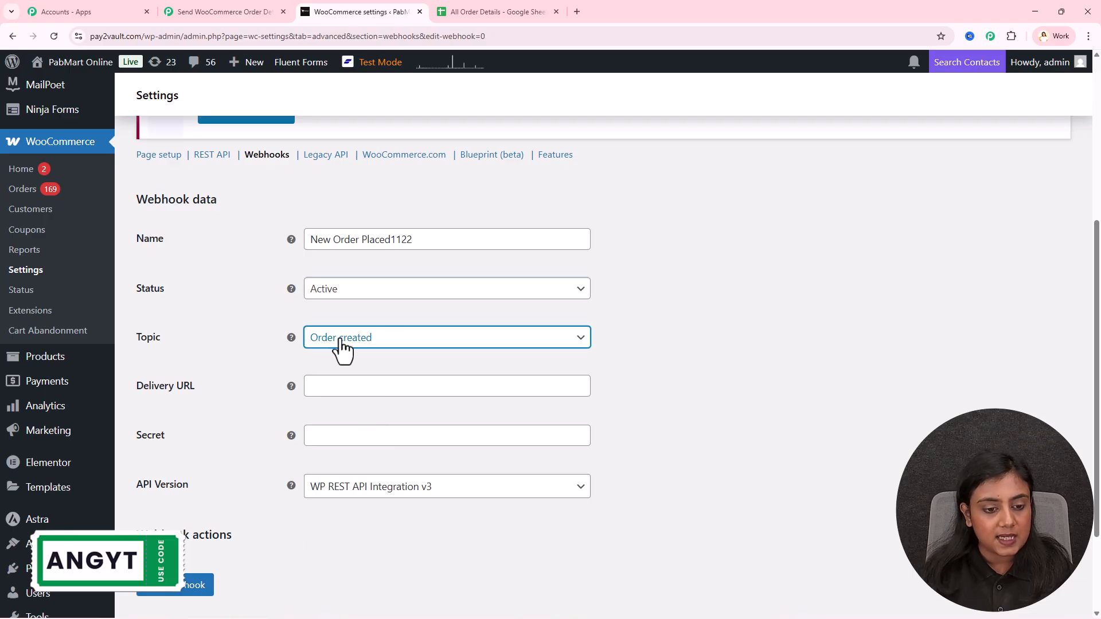
Paste the Pabbly webhook URL as the Delivery URL and save the webhook
{"action": "left_click", "coordinate": [202, 8]}
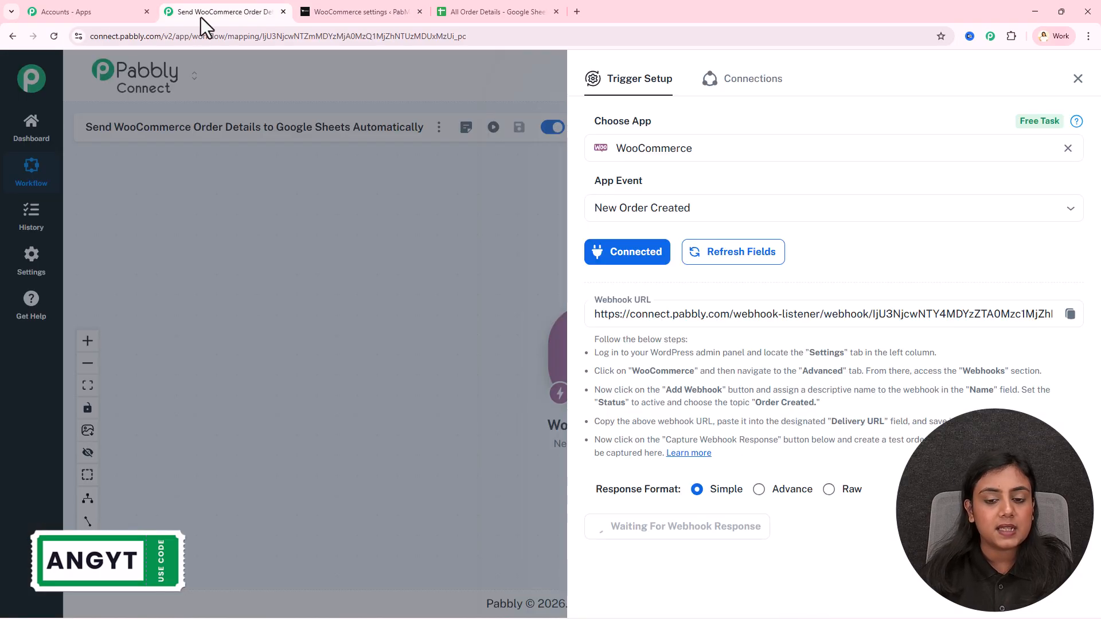
{"action": "left_click", "coordinate": [364, 11]}
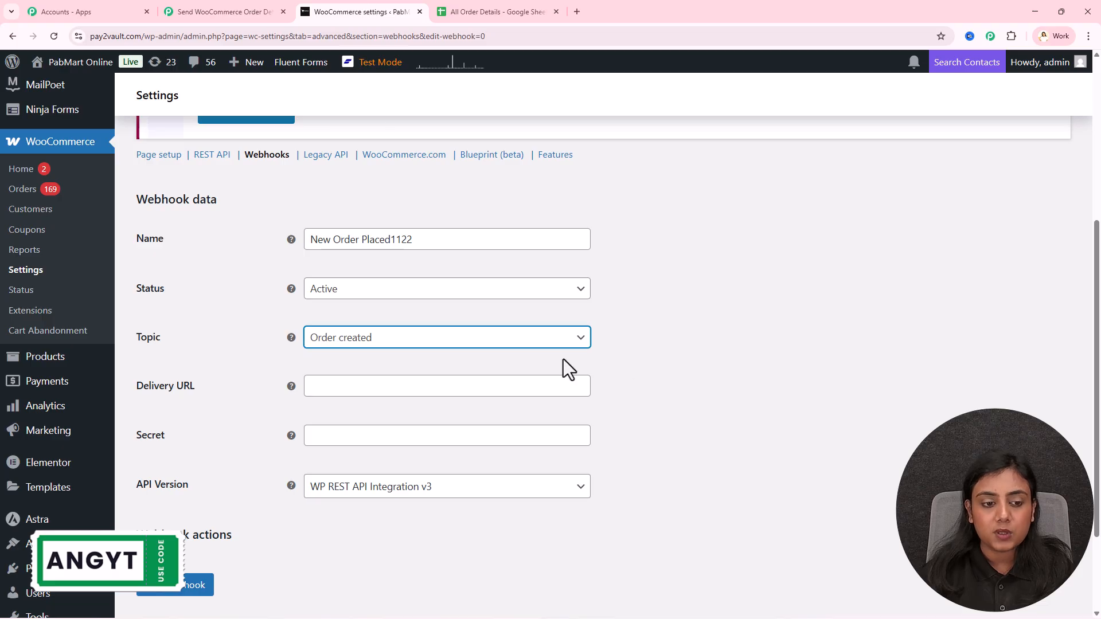
{"action": "left_click", "coordinate": [487, 385]}
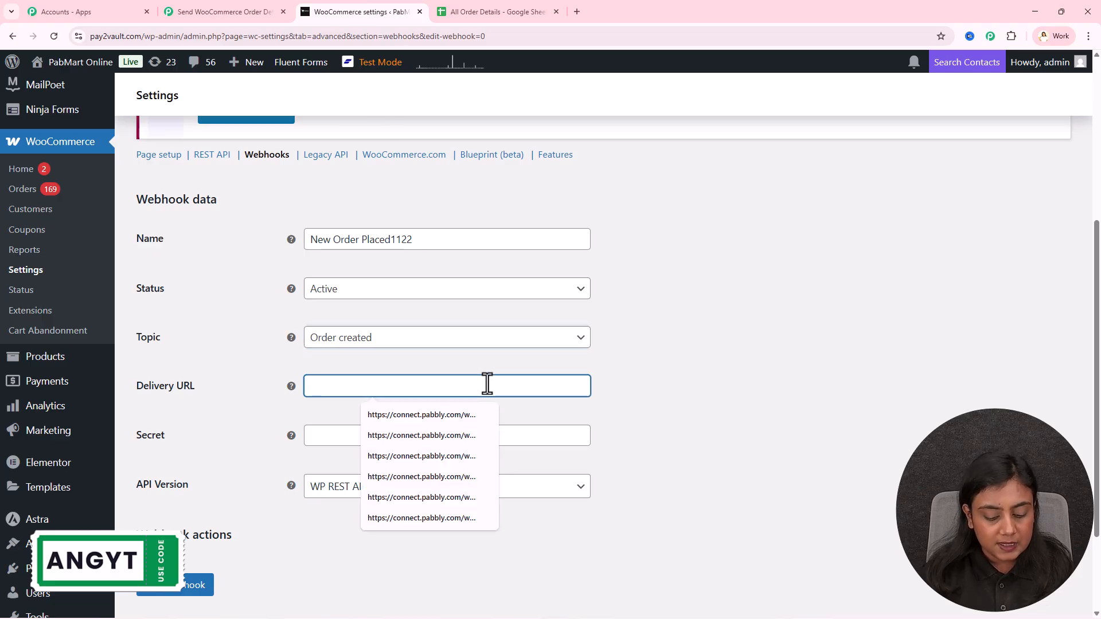
{"action": "key", "text": "ctrl+v"}
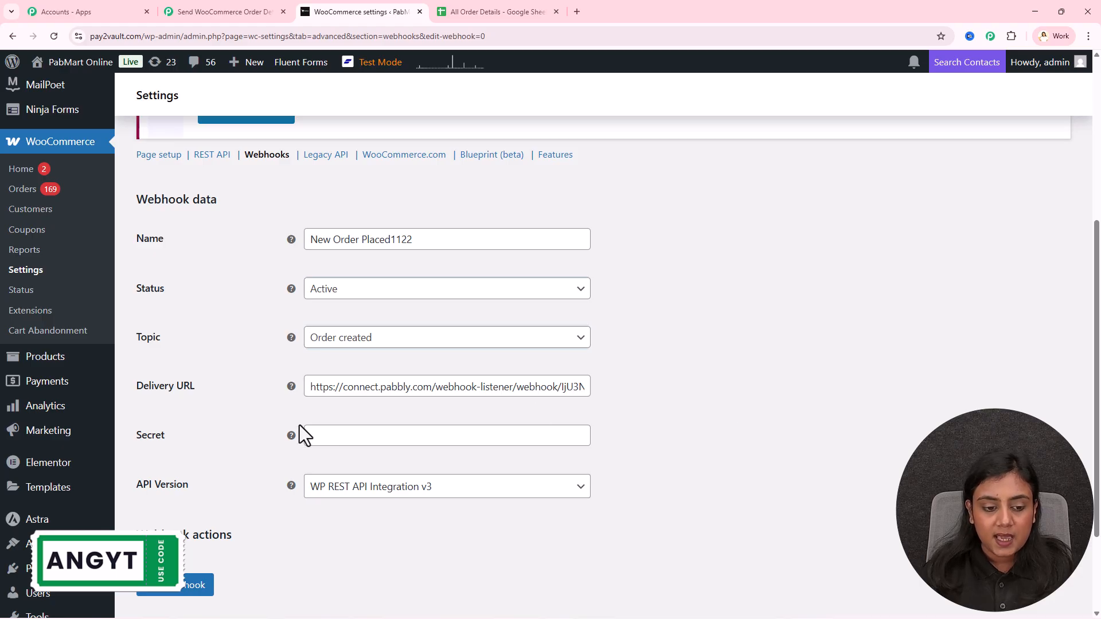
{"action": "scroll", "coordinate": [459, 514], "scroll_direction": "down", "scroll_amount": 2}
{"action": "left_click", "coordinate": [189, 466]}
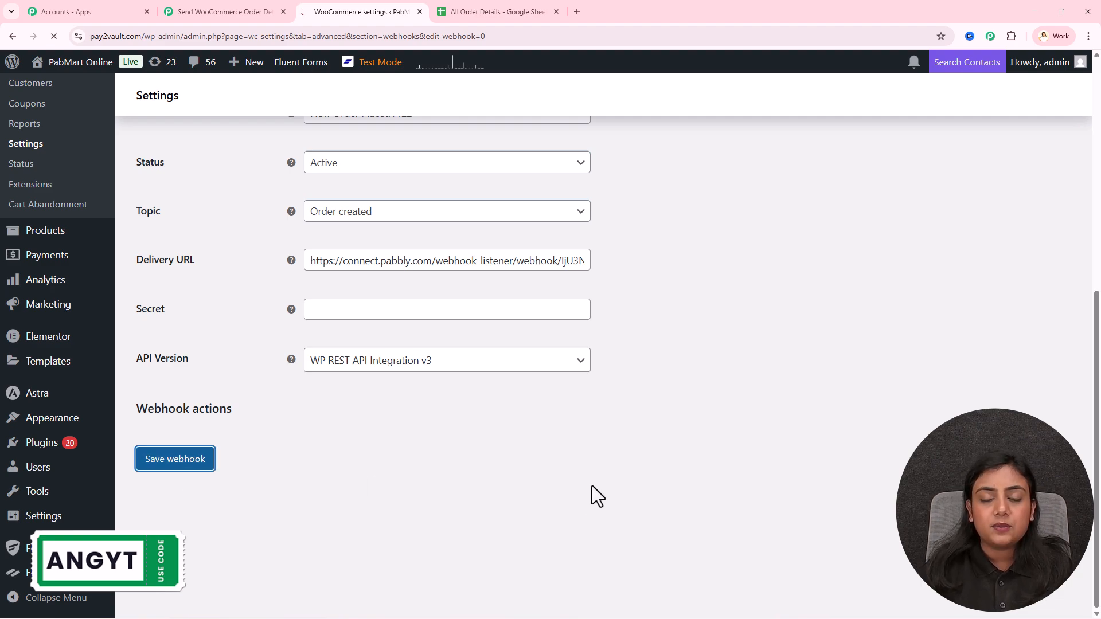
Review the saved webhook's details, including its creation date
{"action": "scroll", "coordinate": [241, 225], "scroll_direction": "down", "scroll_amount": 1}
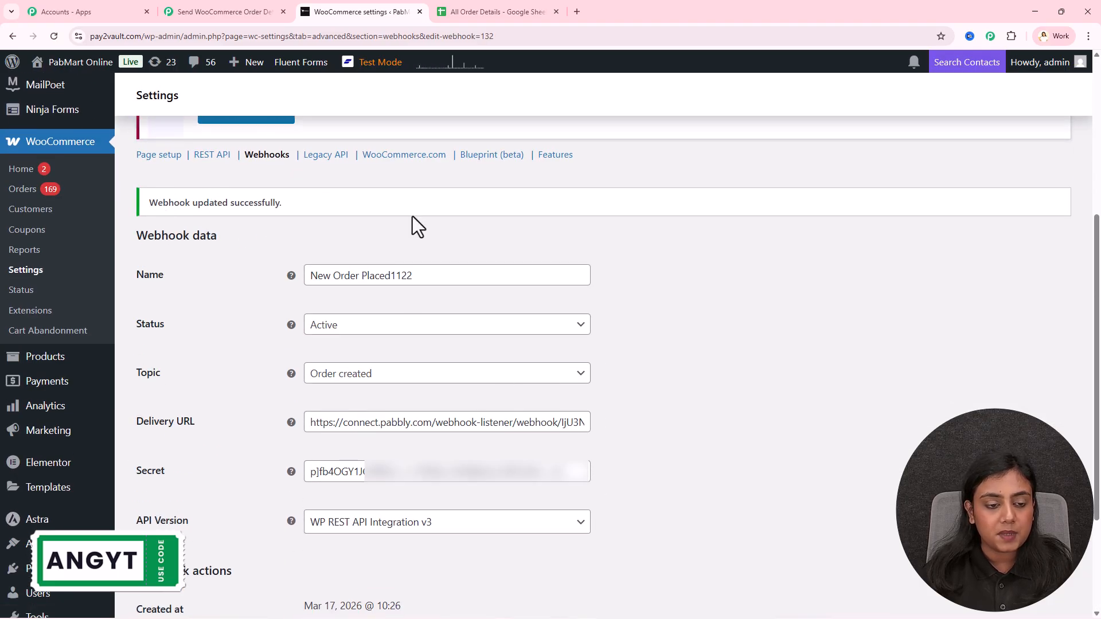
{"action": "scroll", "coordinate": [838, 393], "scroll_direction": "down", "scroll_amount": 3}
{"action": "left_click_drag", "start_coordinate": [142, 448], "coordinate": [413, 445]}
{"action": "left_click", "coordinate": [594, 449]}
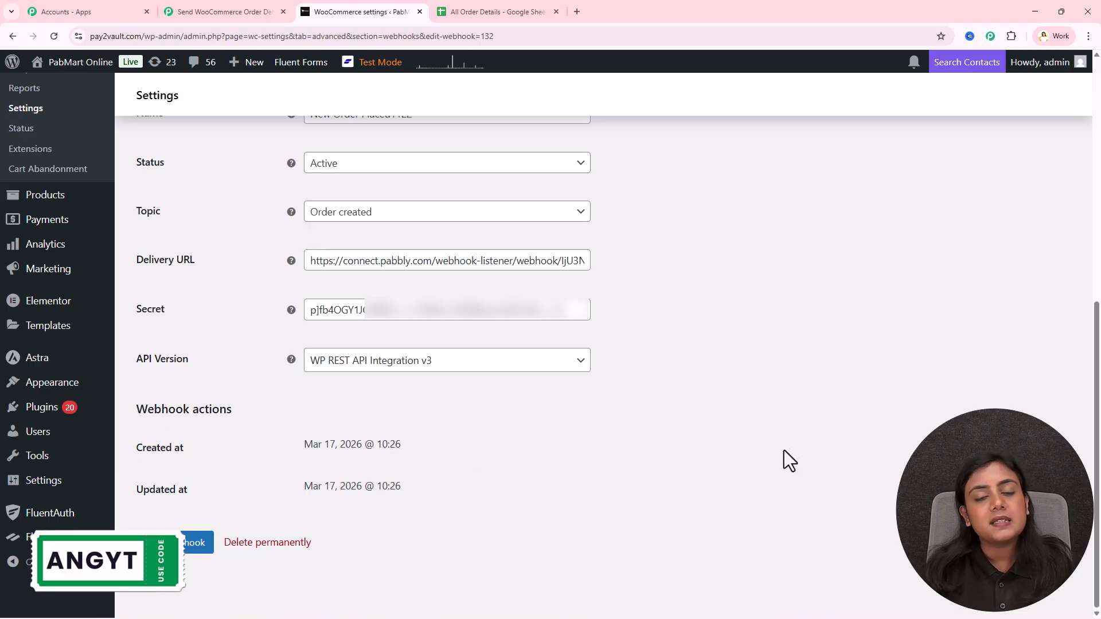
{"action": "scroll", "coordinate": [787, 442], "scroll_direction": "up", "scroll_amount": 8}
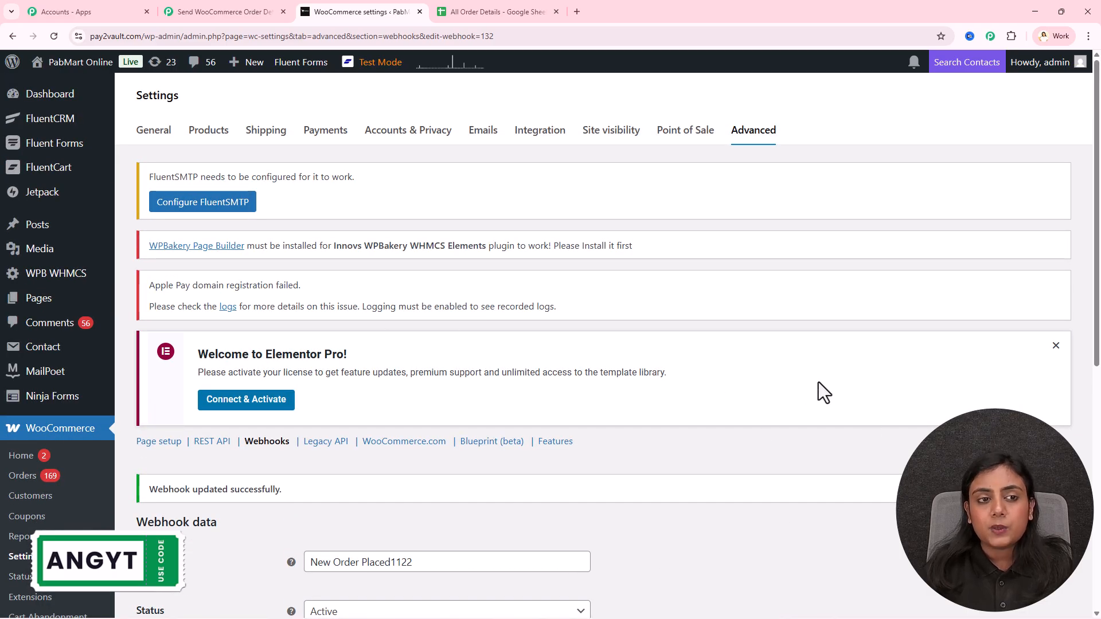
Check the first captured response in Pabbly, showing webhook_id 132
{"action": "left_click", "coordinate": [259, 3]}
{"action": "scroll", "coordinate": [774, 367], "scroll_direction": "down", "scroll_amount": 4}
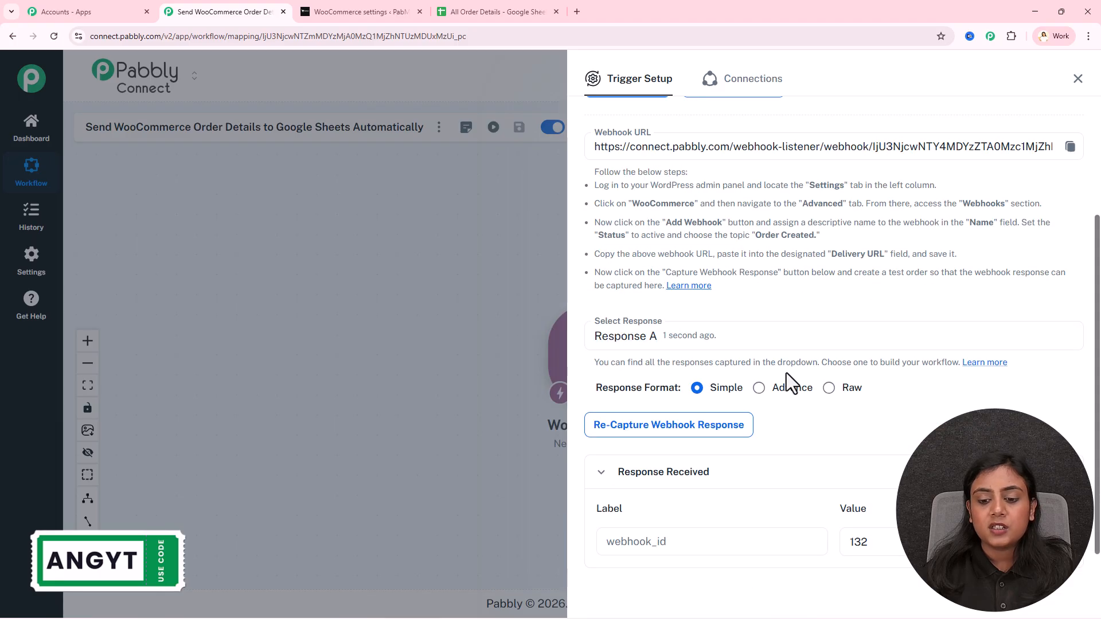
{"action": "double_click", "coordinate": [622, 497]}
{"action": "left_click", "coordinate": [907, 400]}
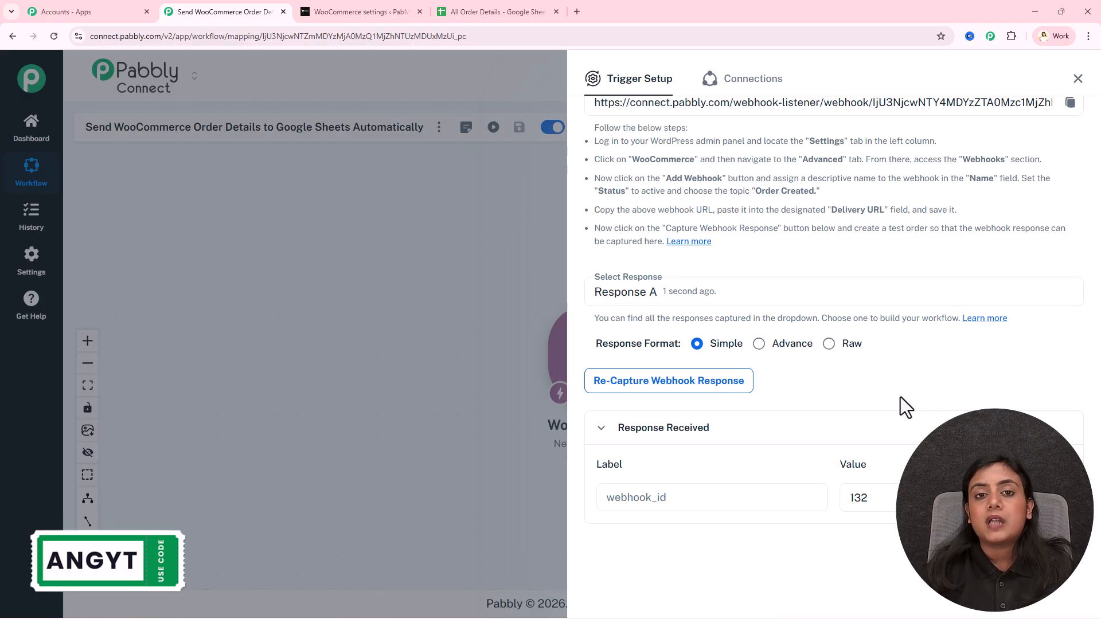
{"action": "scroll", "coordinate": [900, 402], "scroll_direction": "up", "scroll_amount": 3}
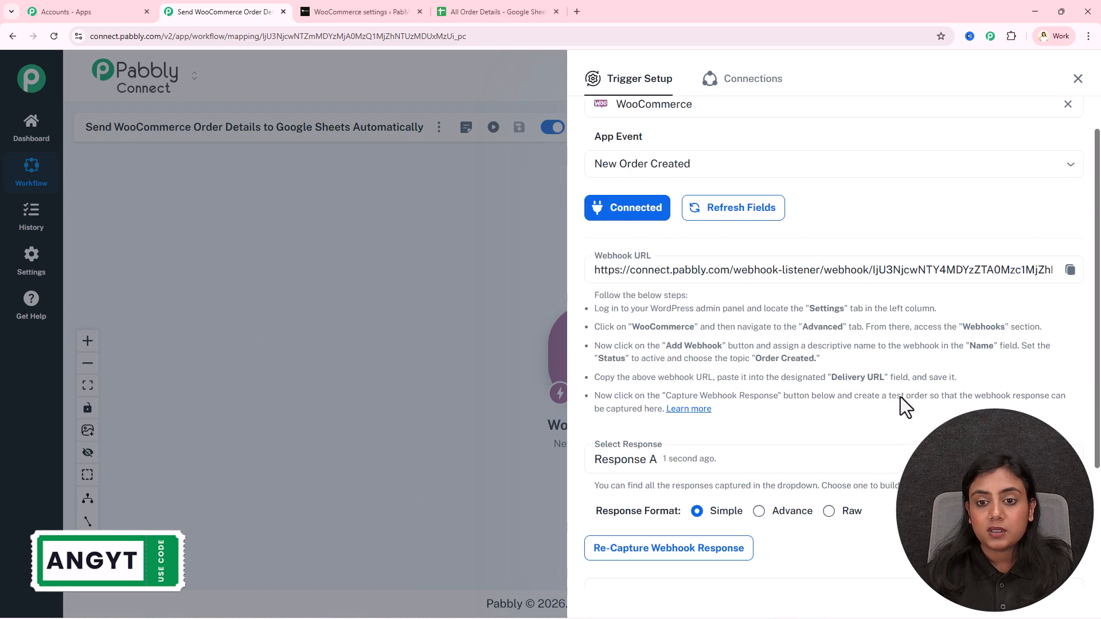
{"action": "scroll", "coordinate": [856, 462], "scroll_direction": "down", "scroll_amount": 3}
Re-capture the webhook response, confirming with Yes
{"action": "left_click", "coordinate": [672, 394]}
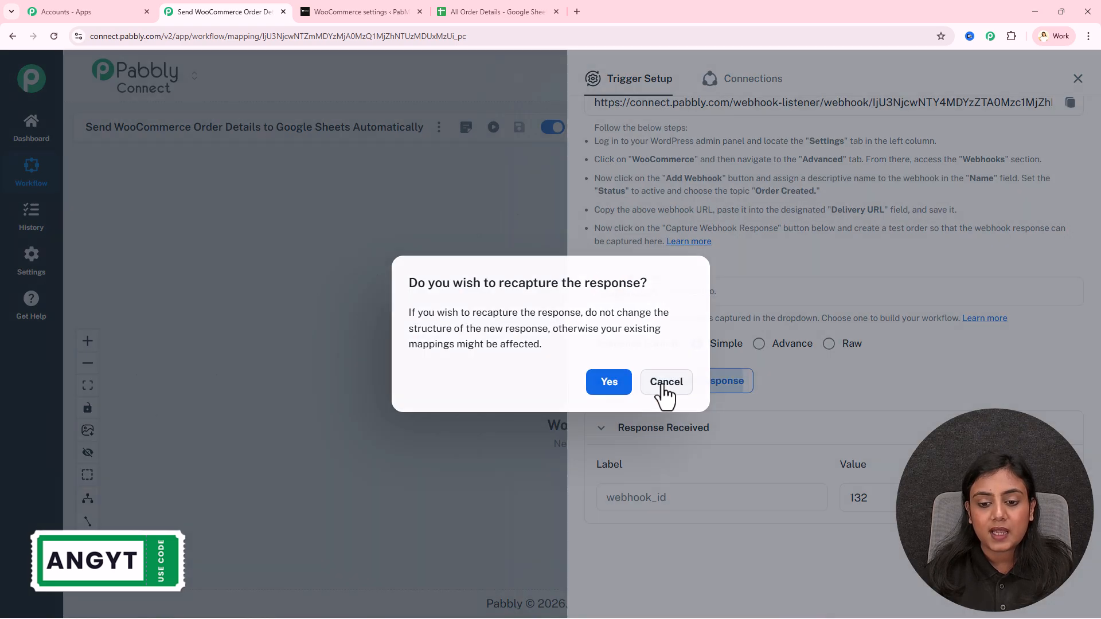
{"action": "left_click", "coordinate": [615, 386]}
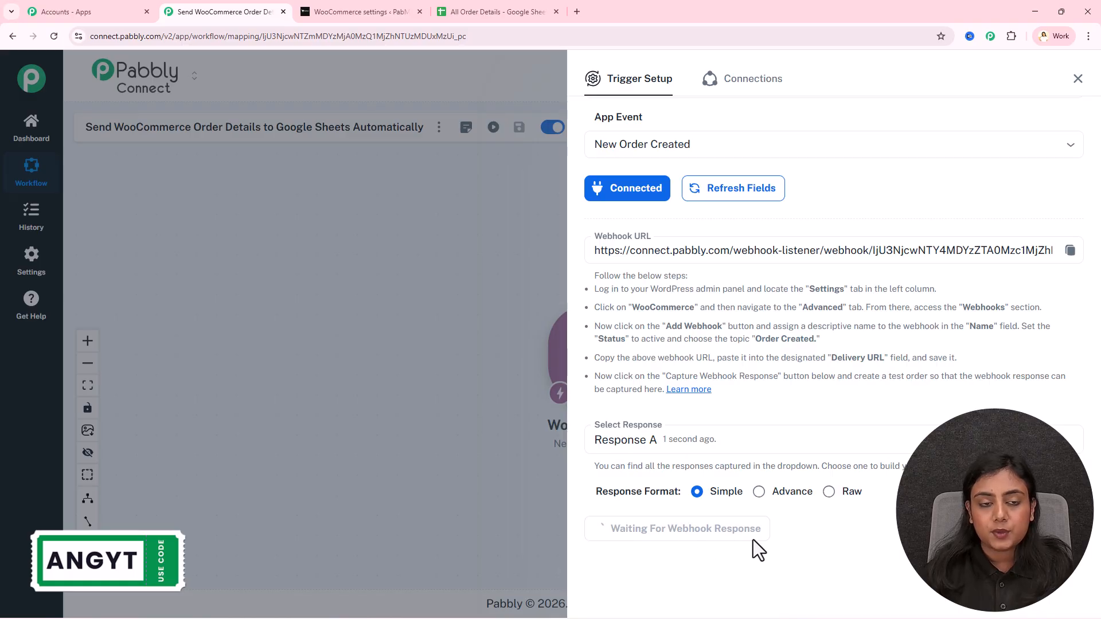
{"action": "left_click", "coordinate": [345, 10]}
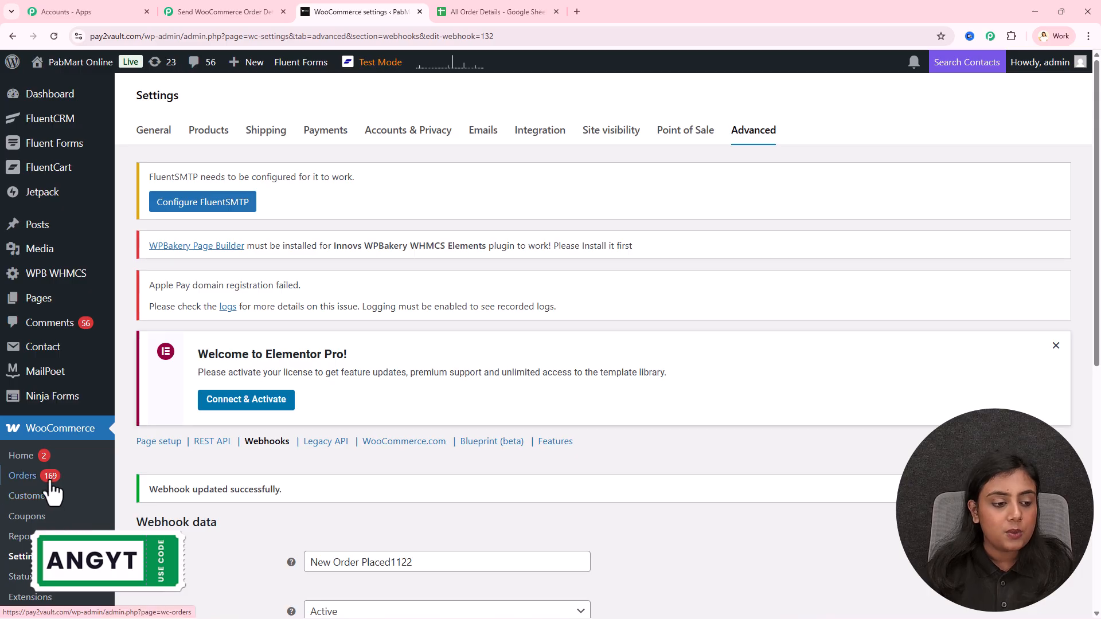
Open Moonstone Silver Ring from All Products and bring up its permalink's link options
{"action": "scroll", "coordinate": [52, 493], "scroll_direction": "down", "scroll_amount": 3}
{"action": "mouse_move", "coordinate": [66, 482]}
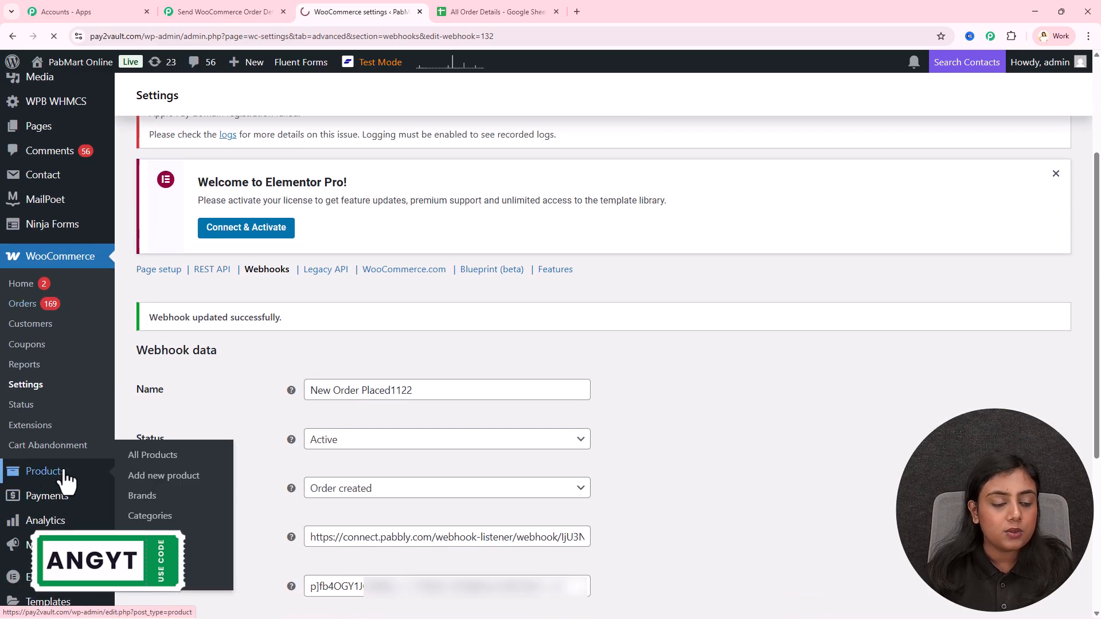
{"action": "left_click", "coordinate": [64, 473]}
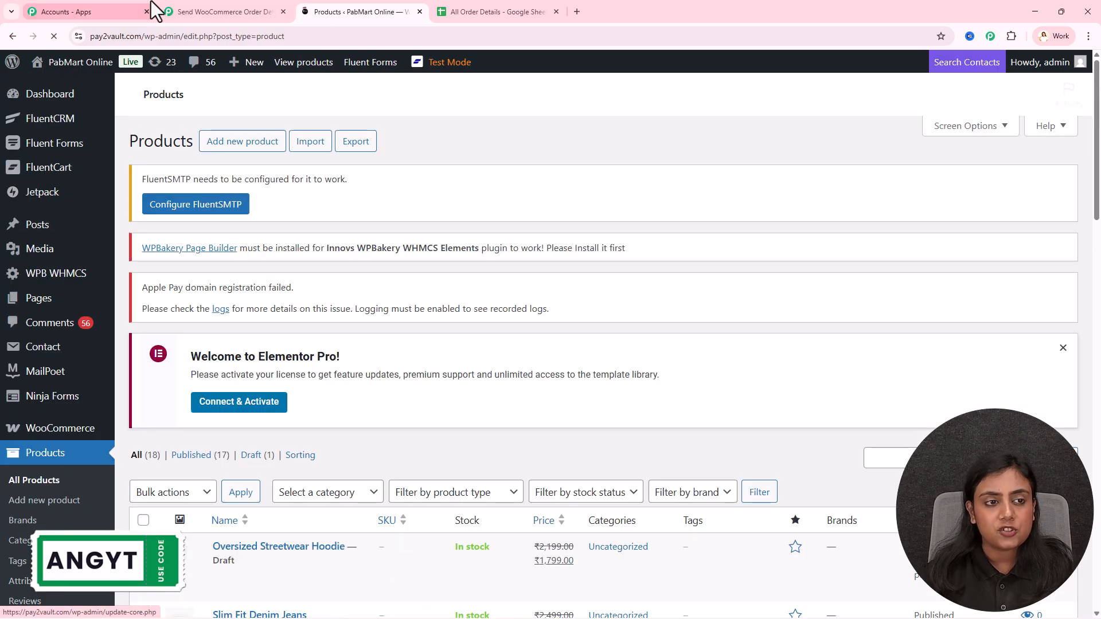
{"action": "left_click", "coordinate": [221, 11]}
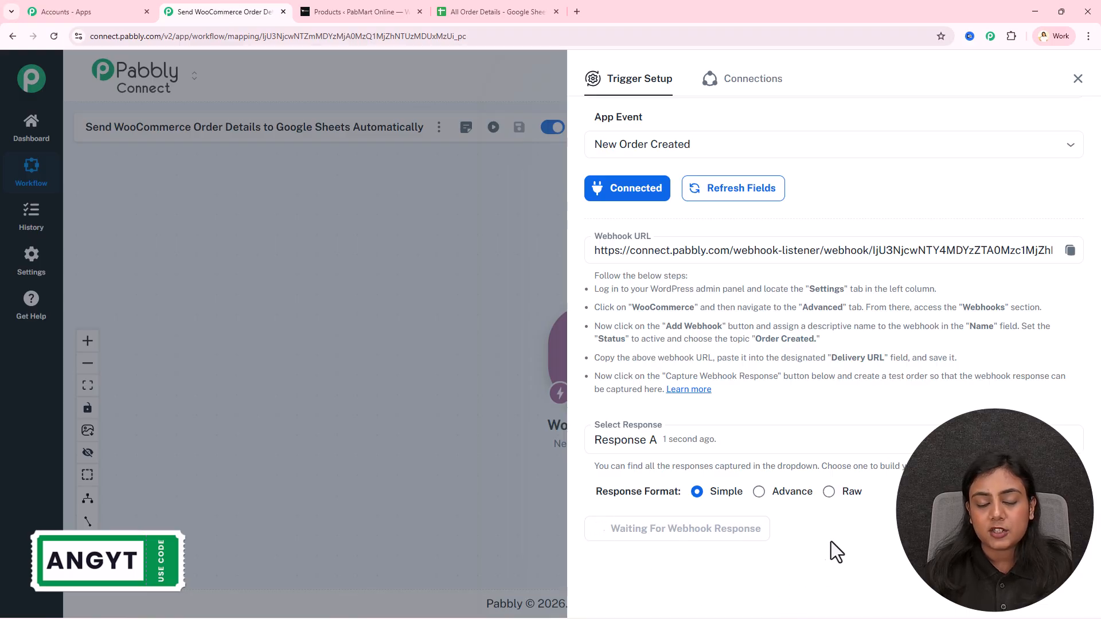
{"action": "left_click", "coordinate": [353, 12]}
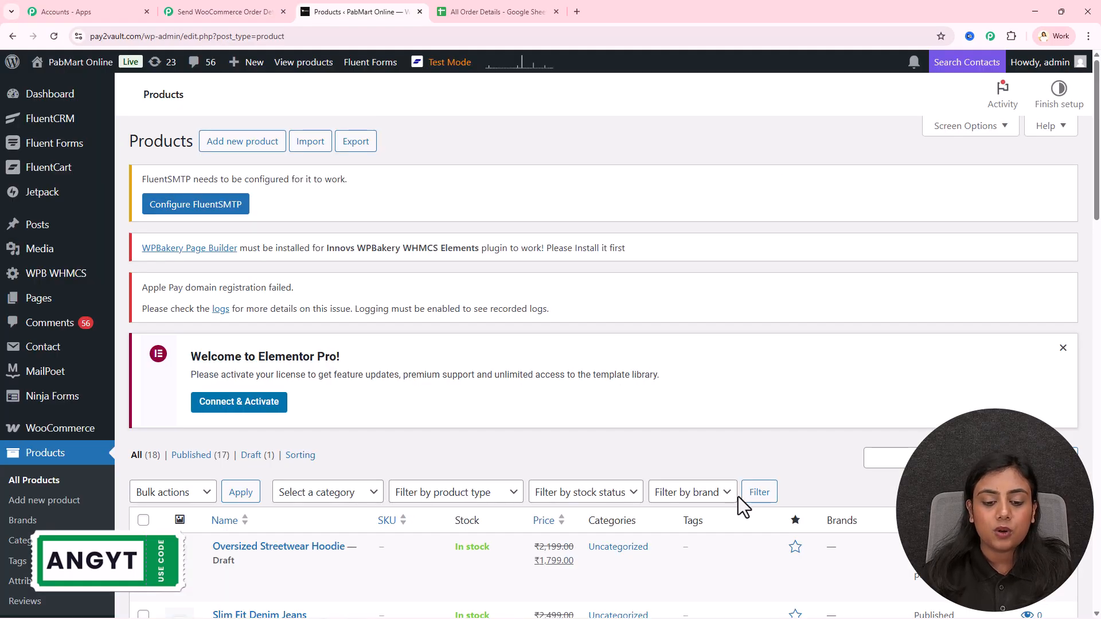
{"action": "scroll", "coordinate": [738, 496], "scroll_direction": "down", "scroll_amount": 7}
{"action": "scroll", "coordinate": [738, 497], "scroll_direction": "down", "scroll_amount": 3}
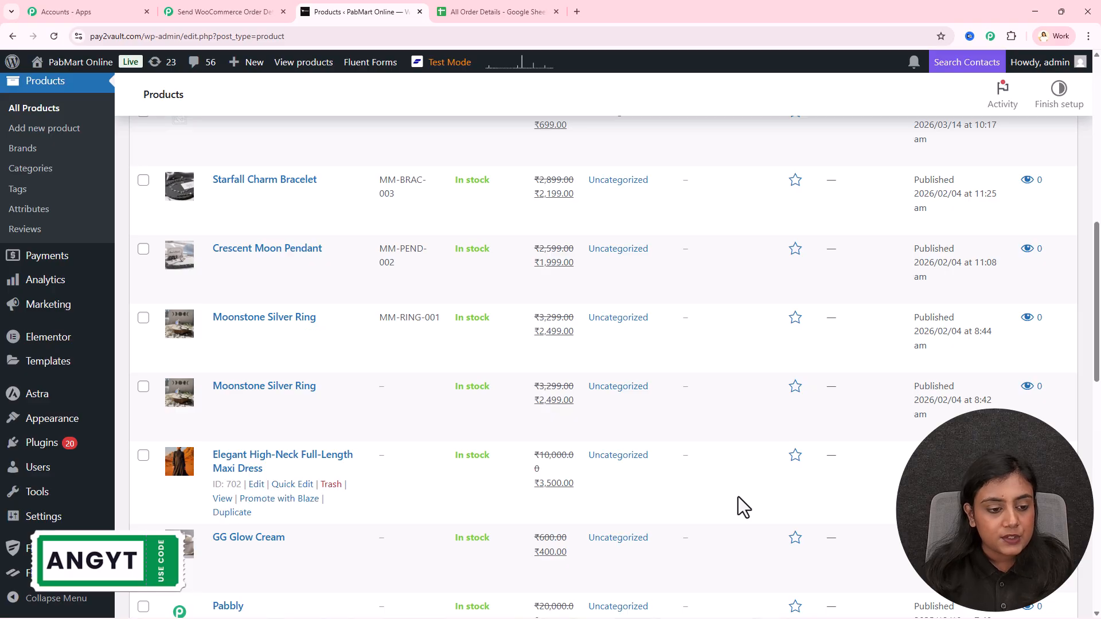
{"action": "left_click", "coordinate": [283, 319]}
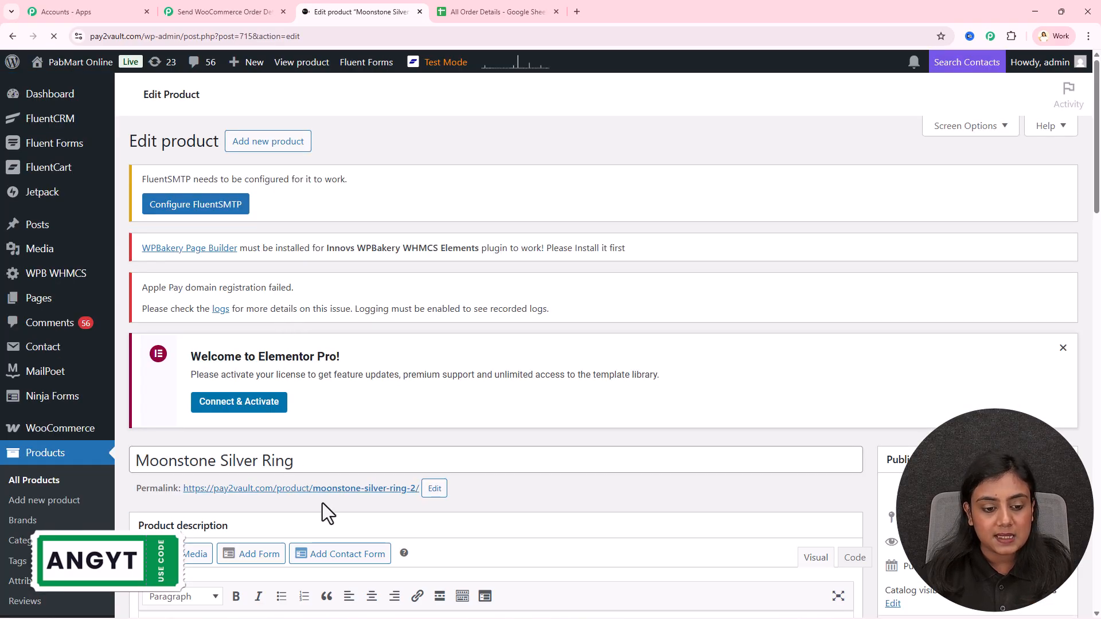
{"action": "right_click", "coordinate": [324, 492]}
Open the Moonstone Silver Ring product page, add it to the cart and proceed to checkout
{"action": "left_click", "coordinate": [408, 338]}
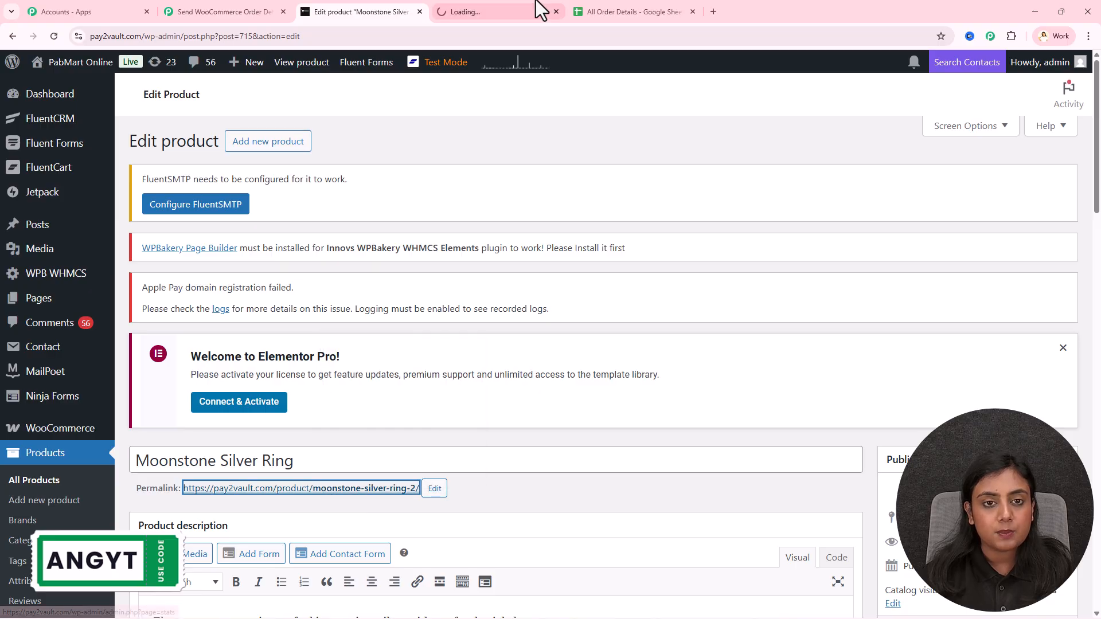
{"action": "left_click", "coordinate": [516, 12]}
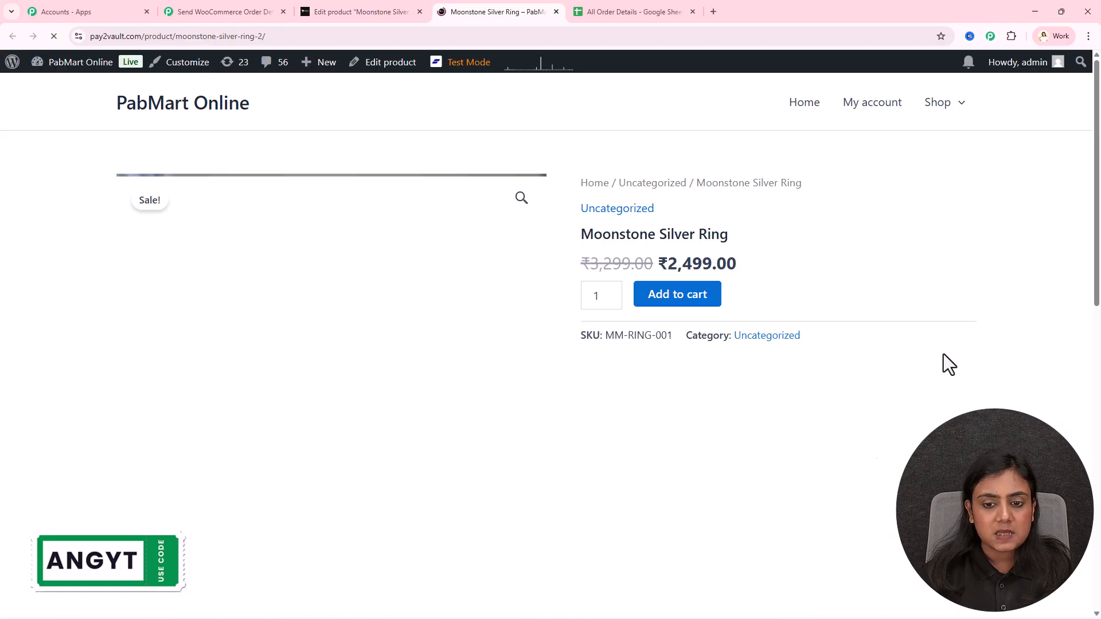
{"action": "left_click", "coordinate": [676, 295]}
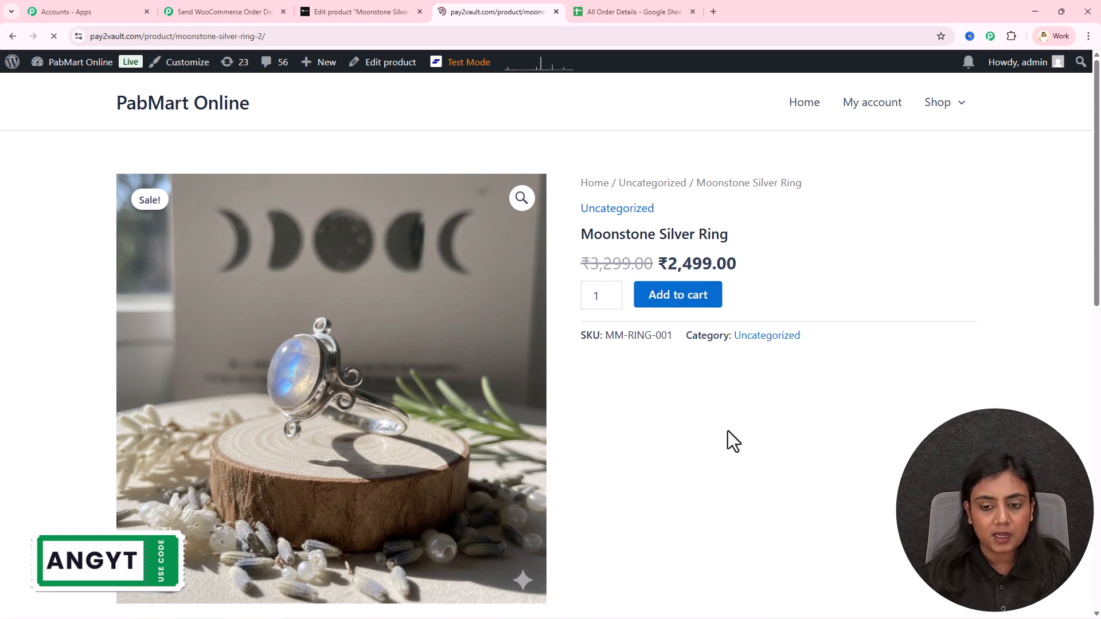
{"action": "left_click", "coordinate": [909, 210]}
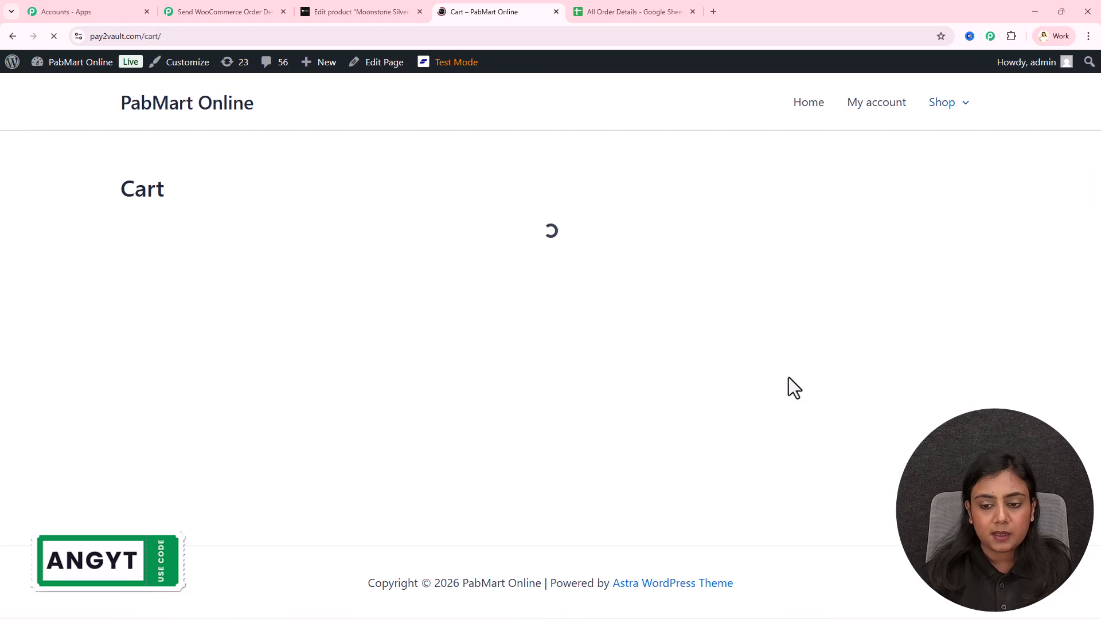
{"action": "left_click", "coordinate": [791, 407]}
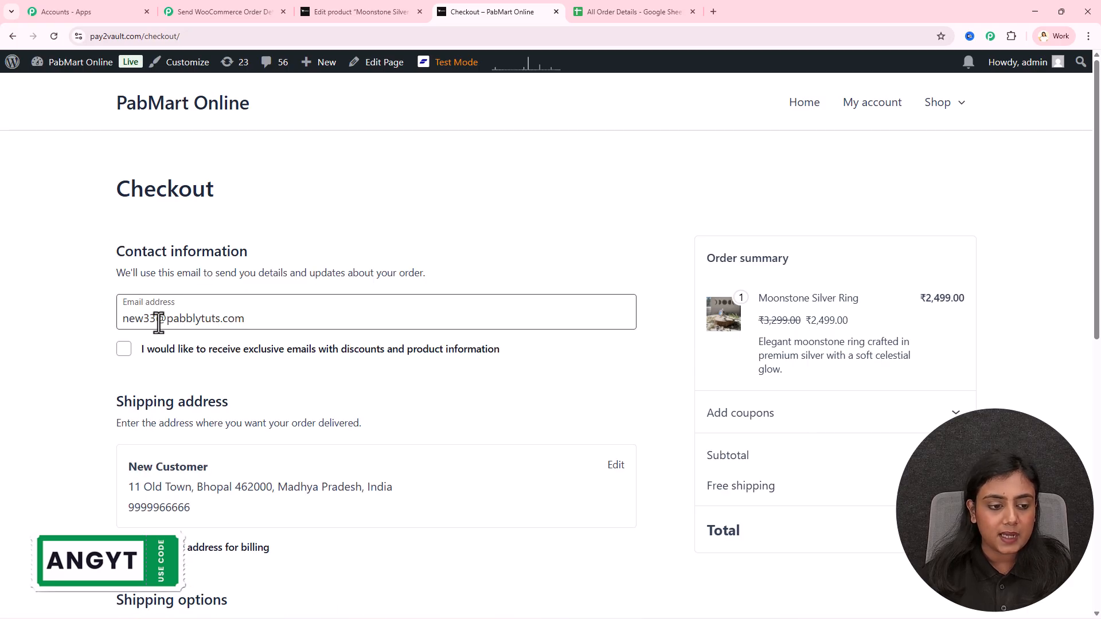
{"action": "type", "text": "demo"}
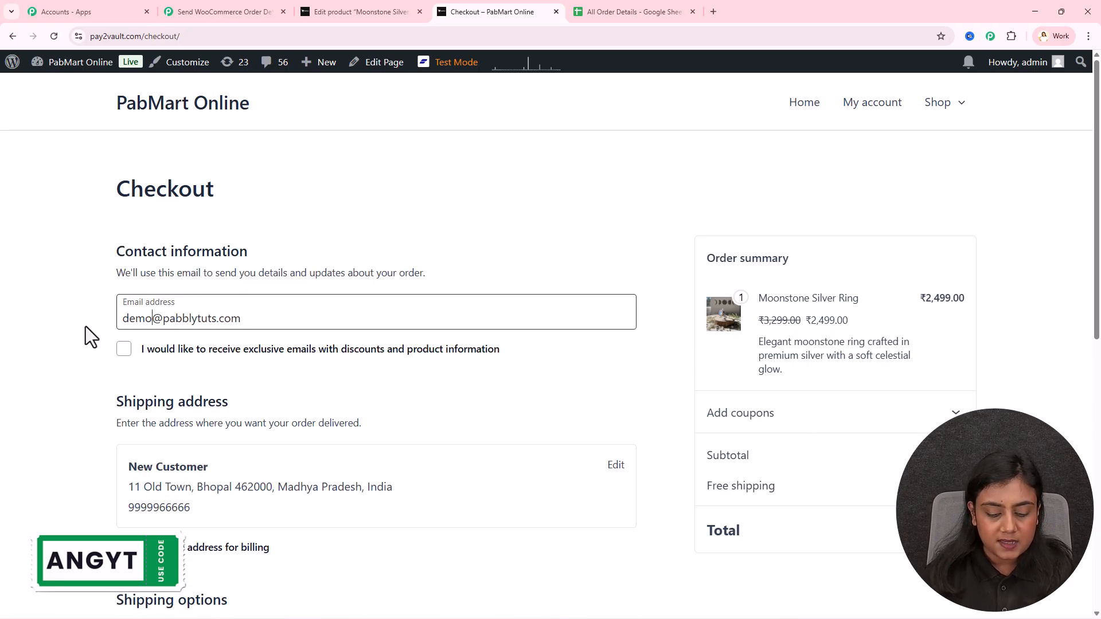
{"action": "scroll", "coordinate": [552, 285], "scroll_direction": "down", "scroll_amount": 3}
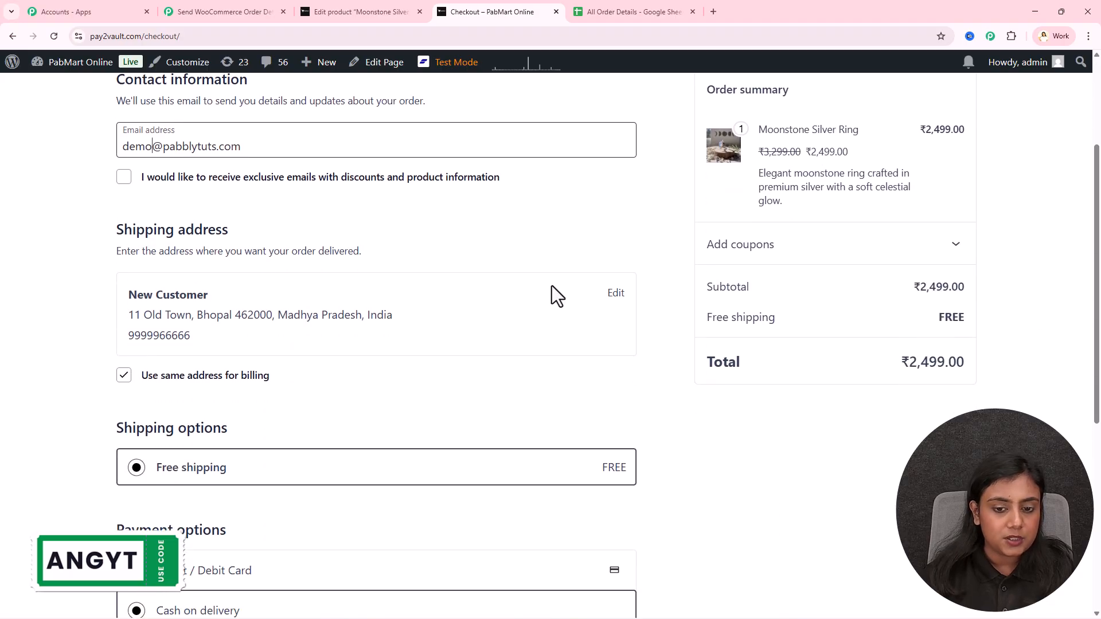
{"action": "left_click", "coordinate": [614, 295]}
{"action": "left_click_drag", "start_coordinate": [187, 343], "coordinate": [83, 349]}
{"action": "type", "text": "Demo"}
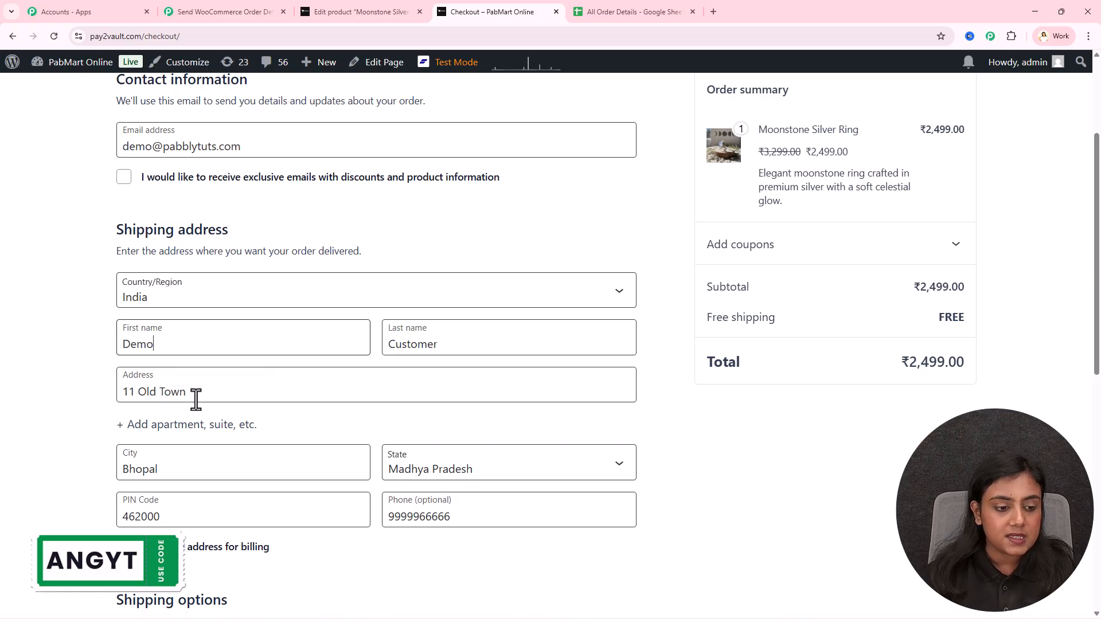
{"action": "left_click_drag", "start_coordinate": [197, 394], "coordinate": [88, 391]}
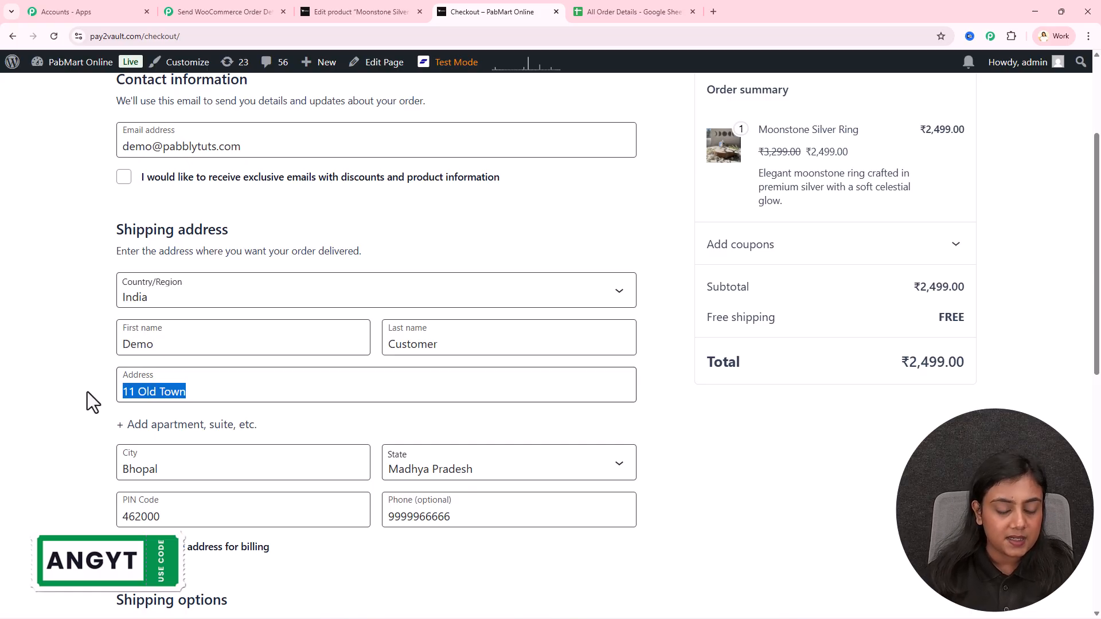
Change the shipping city, PIN code and phone number
{"action": "scroll", "coordinate": [87, 391], "scroll_direction": "down", "scroll_amount": 2}
{"action": "left_click_drag", "start_coordinate": [196, 360], "coordinate": [90, 369]}
{"action": "type", "text": "Indore"}
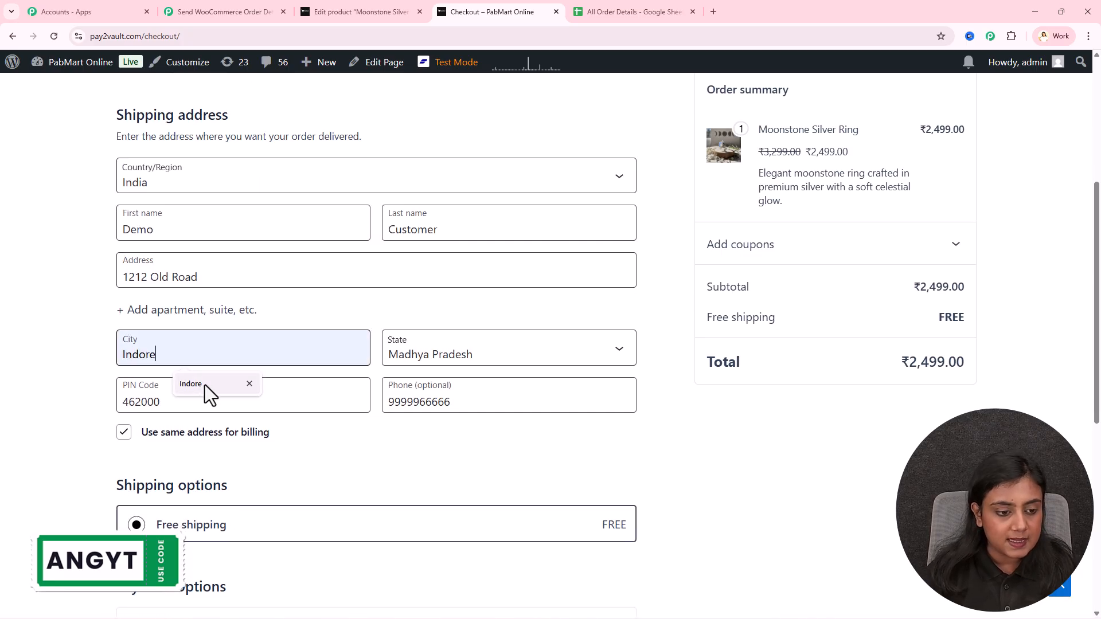
{"action": "left_click", "coordinate": [205, 385]}
{"action": "left_click", "coordinate": [187, 384]}
{"action": "key", "text": "BackSpace"}
{"action": "key", "text": "BackSpace"}
{"action": "type", "text": "1"}
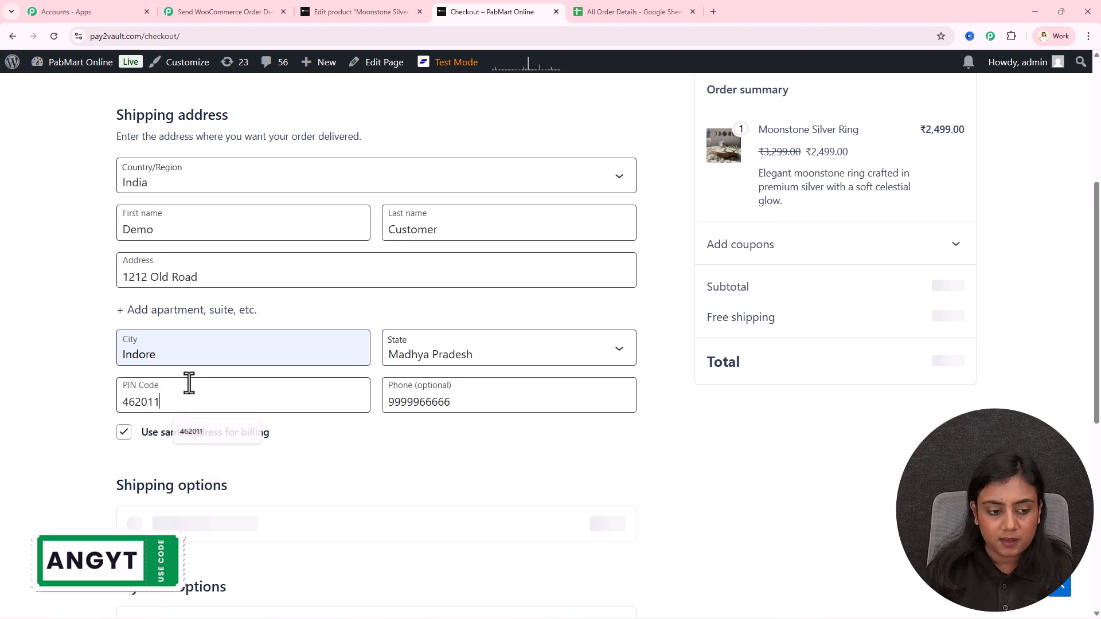
{"action": "type", "text": "1"}
{"action": "left_click_drag", "start_coordinate": [523, 396], "coordinate": [330, 400]}
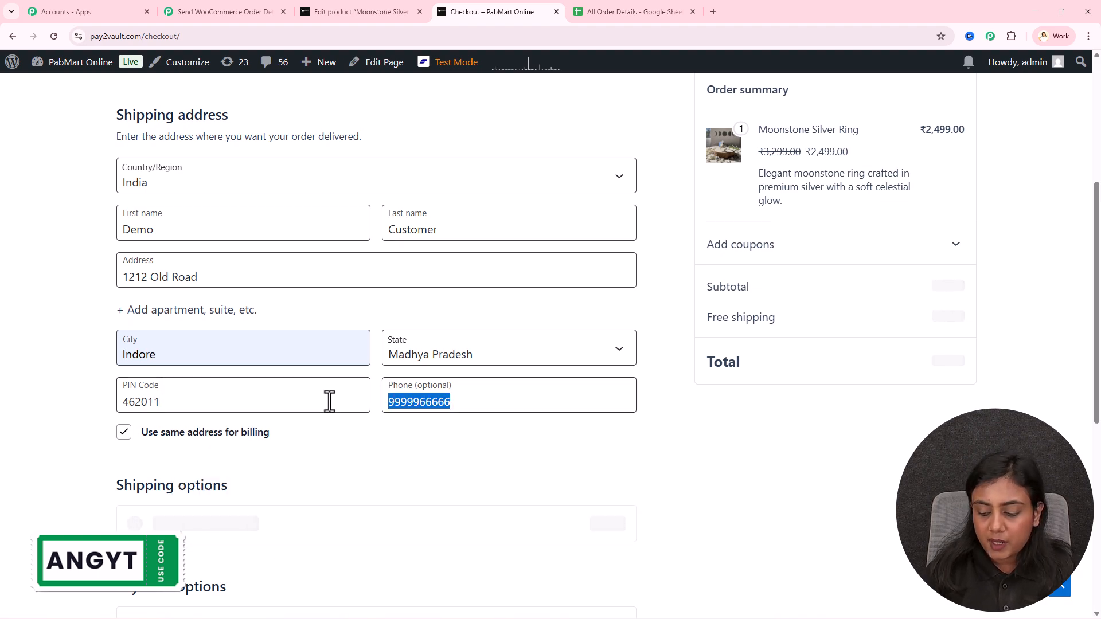
{"action": "key", "text": "ctrl+v"}
{"action": "scroll", "coordinate": [327, 400], "scroll_direction": "down", "scroll_amount": 5}
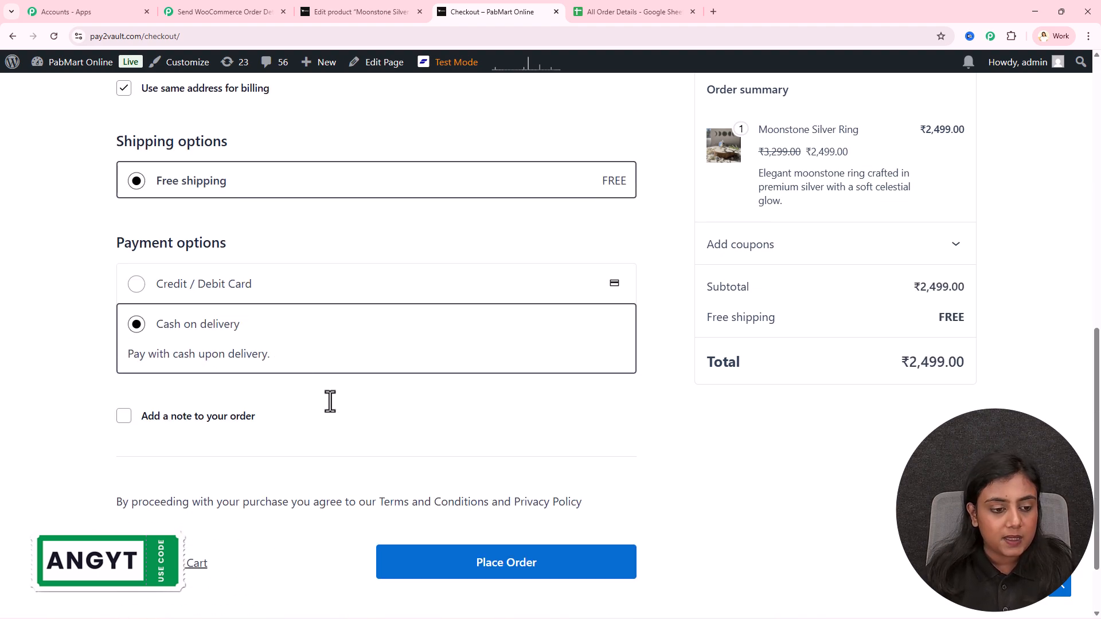
{"action": "left_click", "coordinate": [563, 564]}
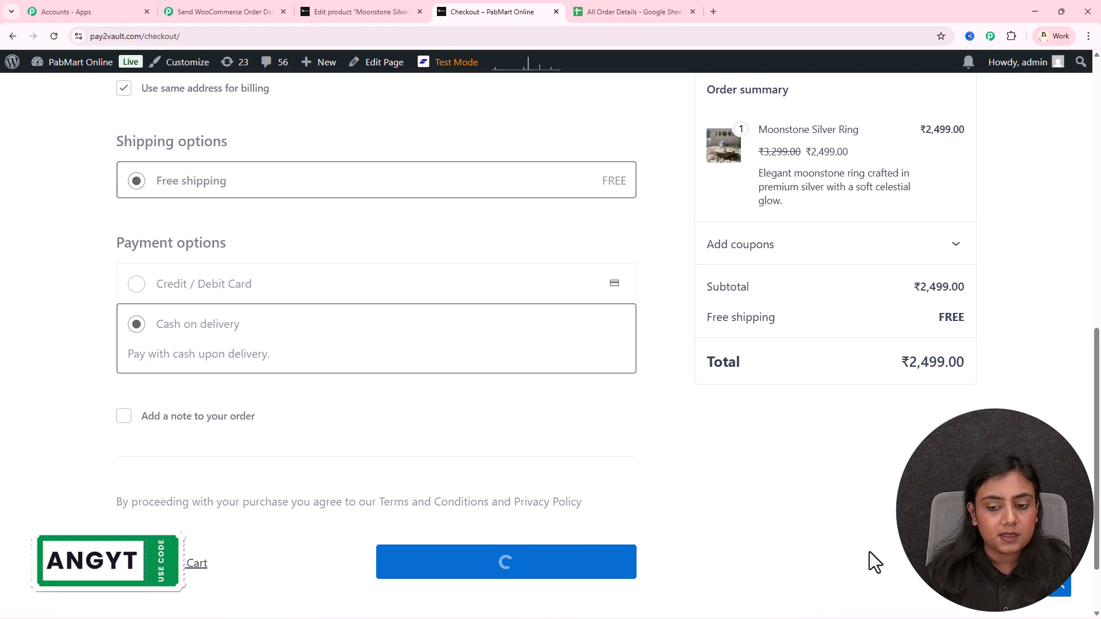
{"action": "left_click", "coordinate": [916, 266]}
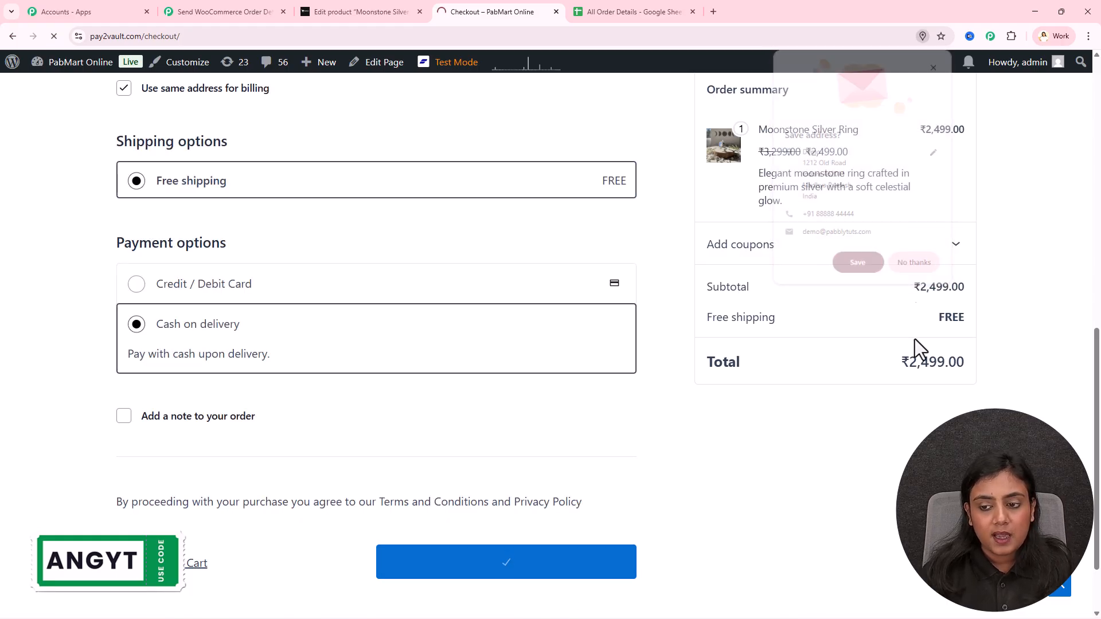
{"action": "left_click_drag", "start_coordinate": [111, 226], "coordinate": [333, 228]}
{"action": "scroll", "coordinate": [333, 228], "scroll_direction": "down", "scroll_amount": 3}
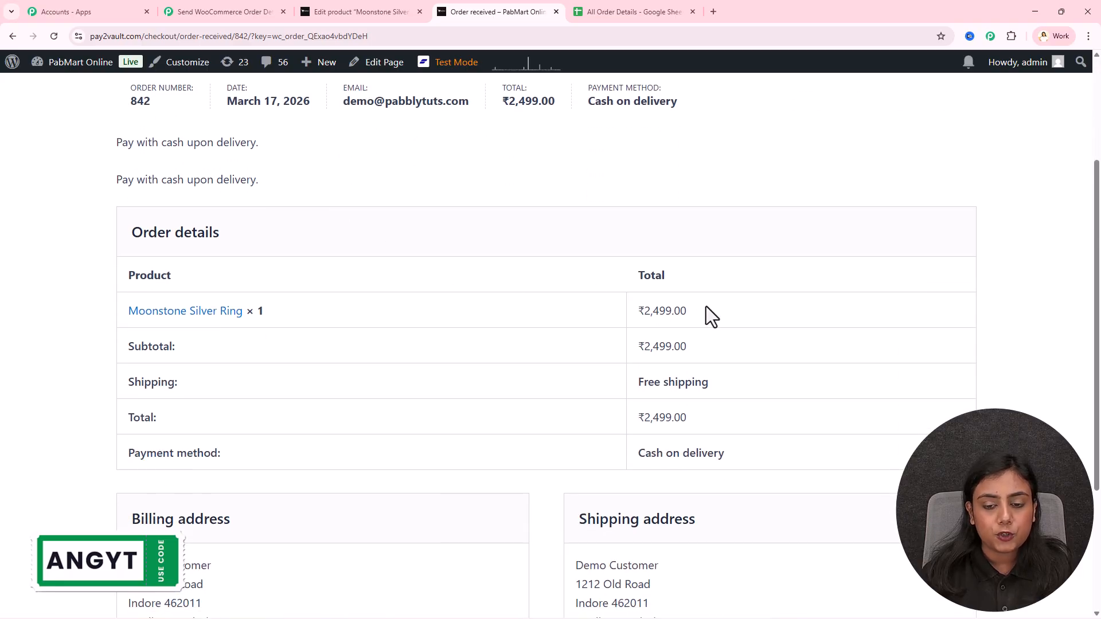
{"action": "left_click", "coordinate": [609, 329]}
{"action": "scroll", "coordinate": [610, 328], "scroll_direction": "down", "scroll_amount": 3}
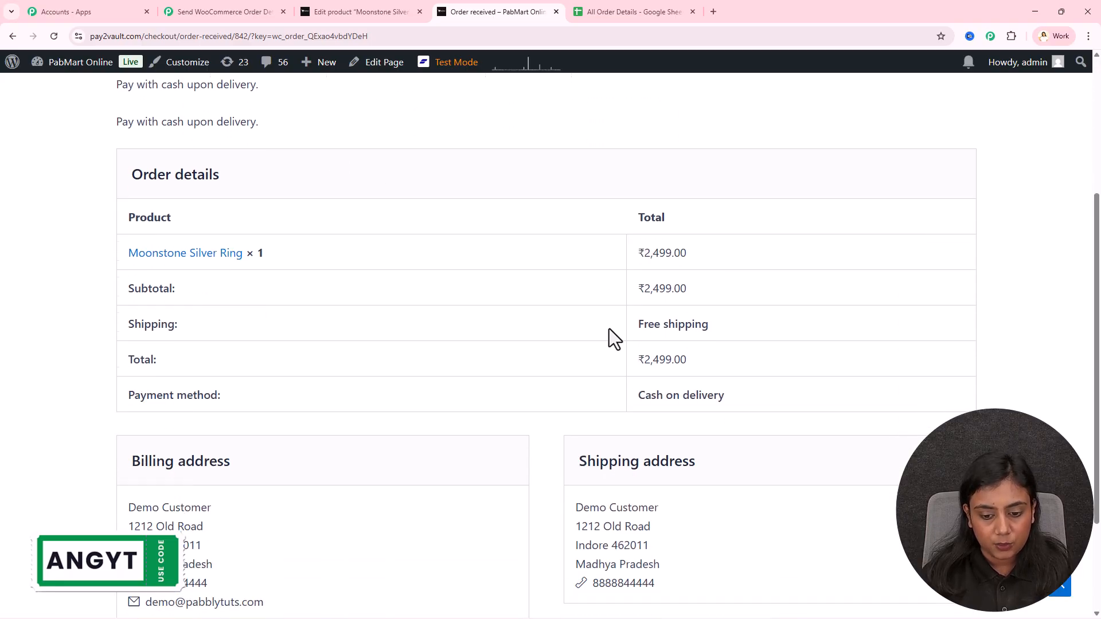
{"action": "scroll", "coordinate": [436, 449], "scroll_direction": "up", "scroll_amount": 3}
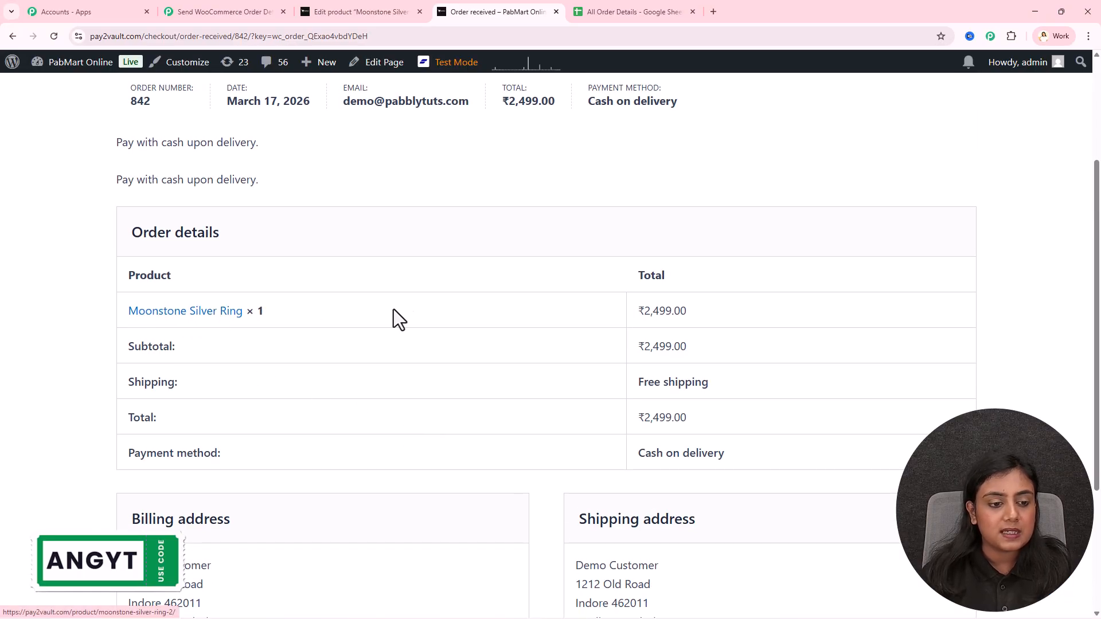
{"action": "scroll", "coordinate": [384, 312], "scroll_direction": "up", "scroll_amount": 3}
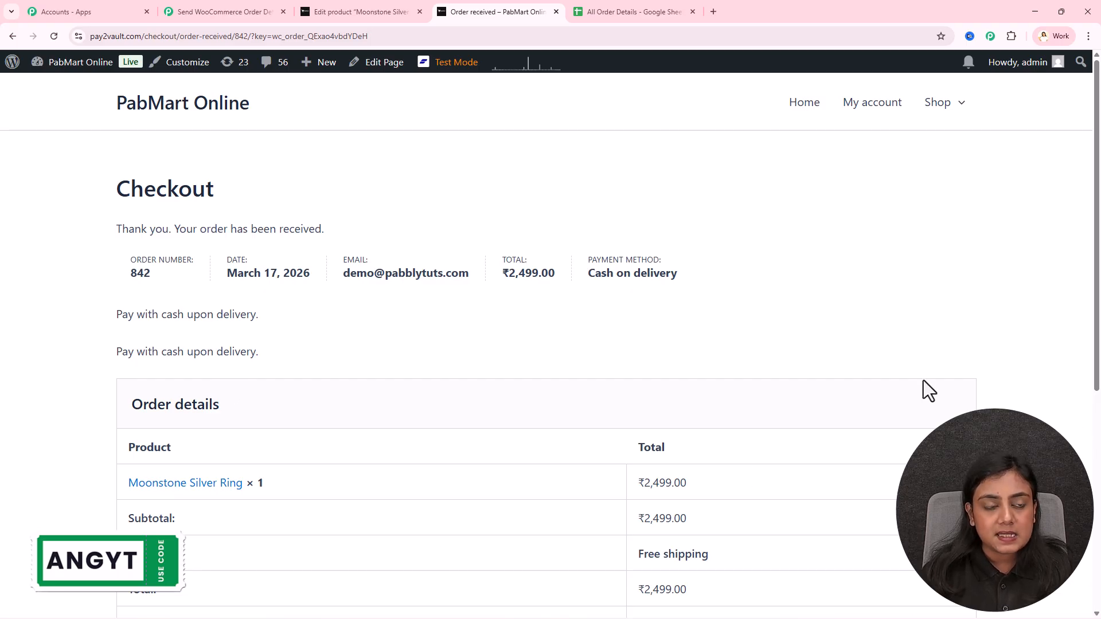
Review the captured order total 2499.00 and ordered product name in the trigger response
{"action": "left_click", "coordinate": [249, 12]}
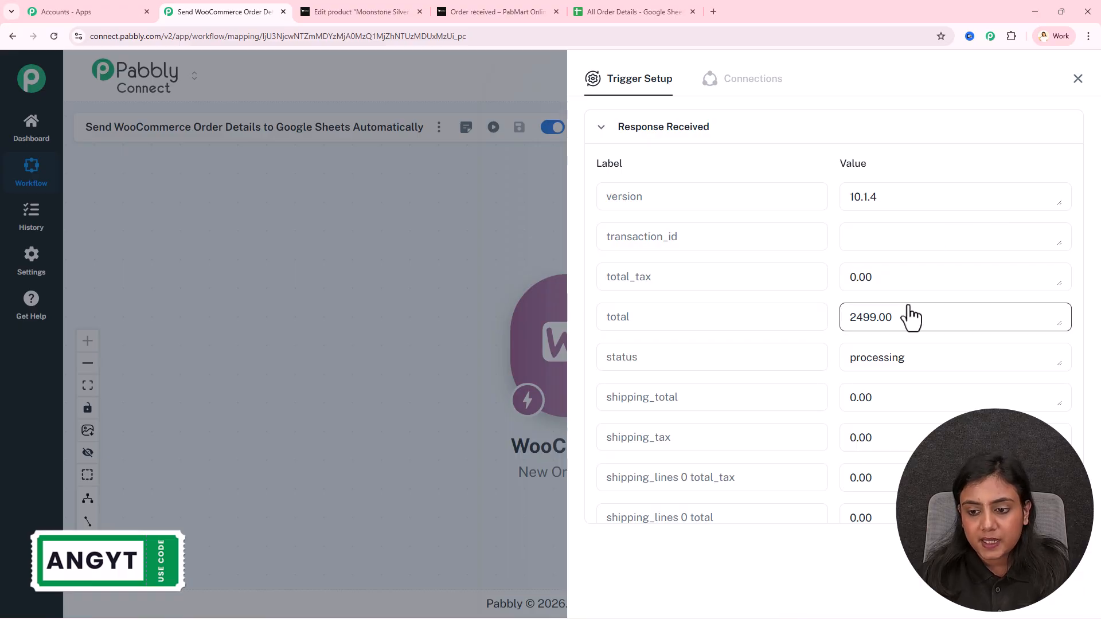
{"action": "left_click_drag", "start_coordinate": [910, 316], "coordinate": [832, 327]}
{"action": "left_click", "coordinate": [824, 323]}
{"action": "scroll", "coordinate": [825, 323], "scroll_direction": "down", "scroll_amount": 3}
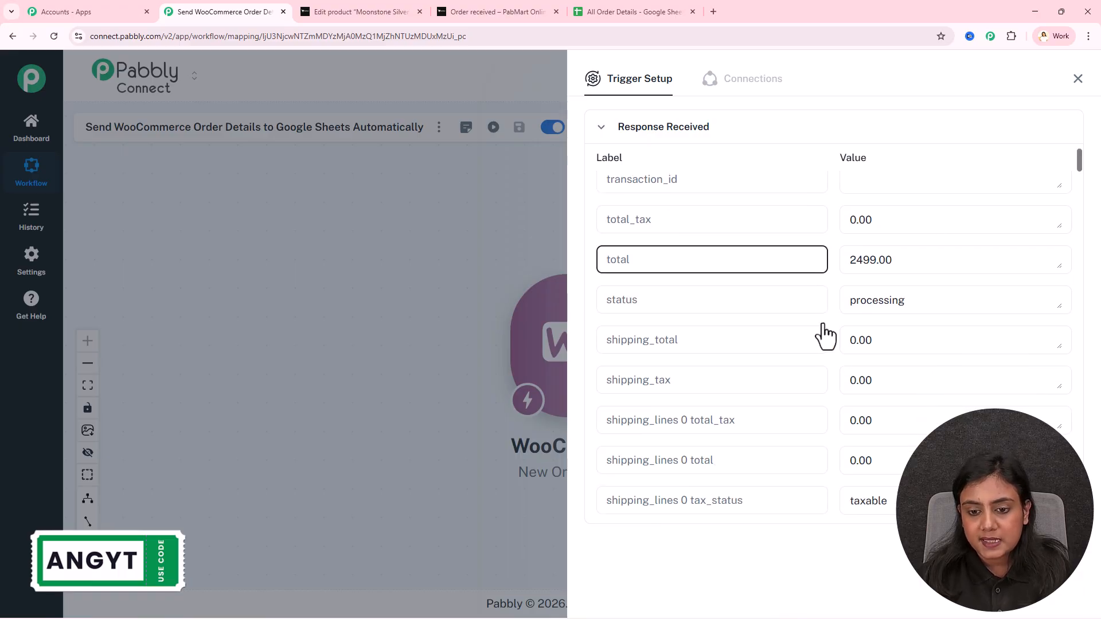
{"action": "scroll", "coordinate": [825, 329], "scroll_direction": "down", "scroll_amount": 5}
{"action": "left_click", "coordinate": [860, 277]}
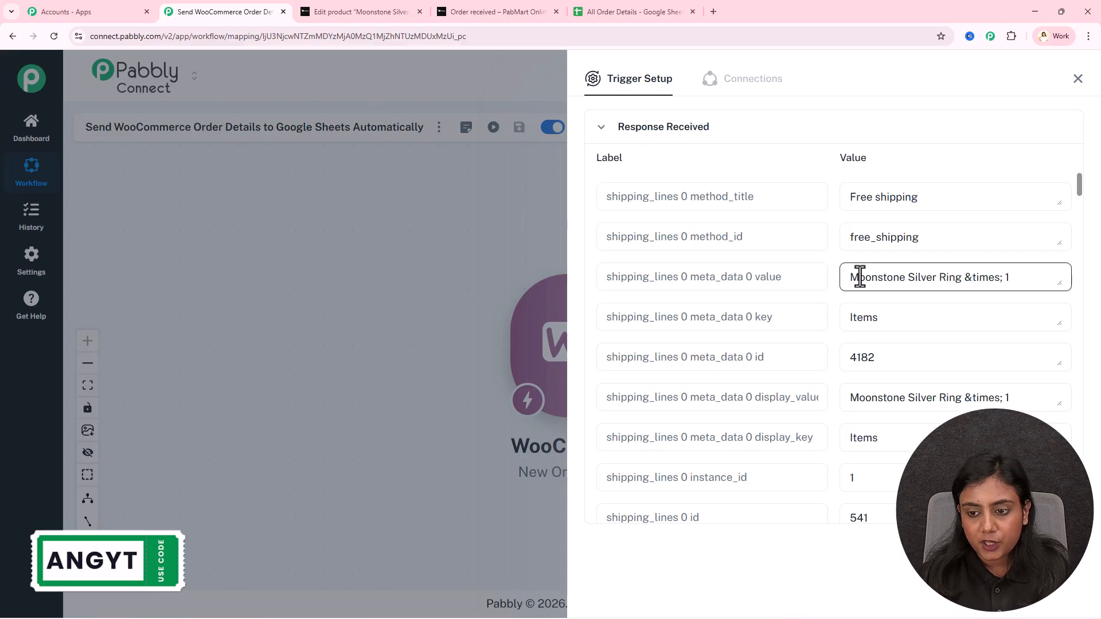
{"action": "left_click_drag", "start_coordinate": [852, 278], "coordinate": [960, 275]}
Inspect the customer's first and last name, shipping phone and street address
{"action": "scroll", "coordinate": [958, 274], "scroll_direction": "down", "scroll_amount": 6}
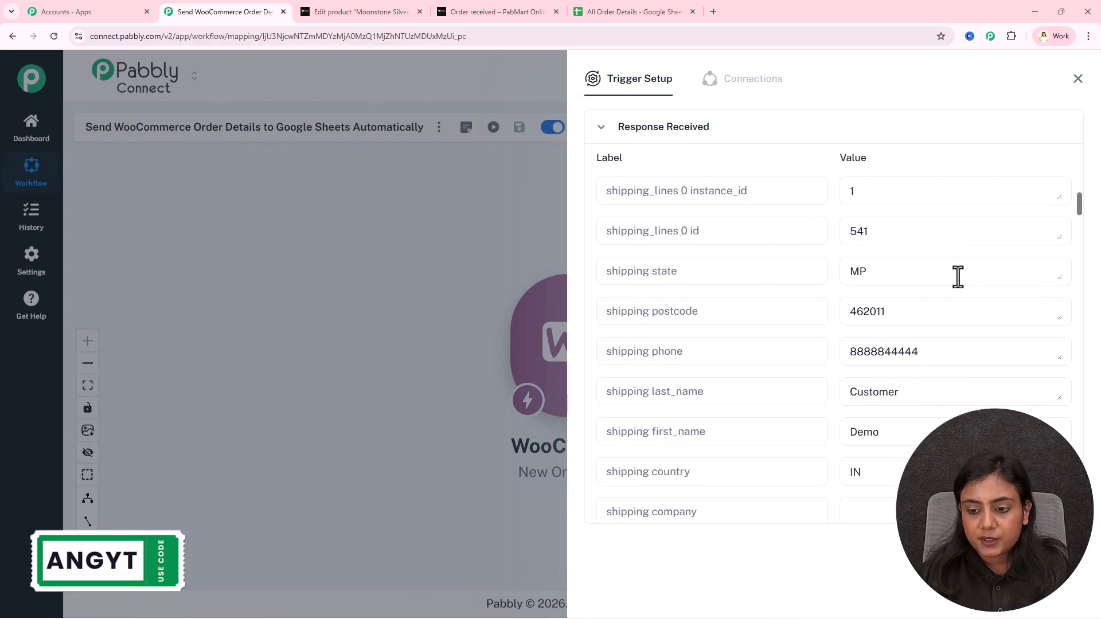
{"action": "left_click_drag", "start_coordinate": [878, 376], "coordinate": [855, 380]}
{"action": "left_click_drag", "start_coordinate": [900, 339], "coordinate": [826, 333]}
{"action": "left_click_drag", "start_coordinate": [921, 293], "coordinate": [825, 294]}
{"action": "left_click_drag", "start_coordinate": [891, 256], "coordinate": [836, 260]}
{"action": "left_click_drag", "start_coordinate": [850, 212], "coordinate": [826, 246]}
{"action": "scroll", "coordinate": [876, 252], "scroll_direction": "down", "scroll_amount": 3}
{"action": "left_click_drag", "start_coordinate": [910, 322], "coordinate": [831, 341]}
{"action": "scroll", "coordinate": [872, 321], "scroll_direction": "down", "scroll_amount": 2}
{"action": "left_click_drag", "start_coordinate": [921, 289], "coordinate": [835, 310]}
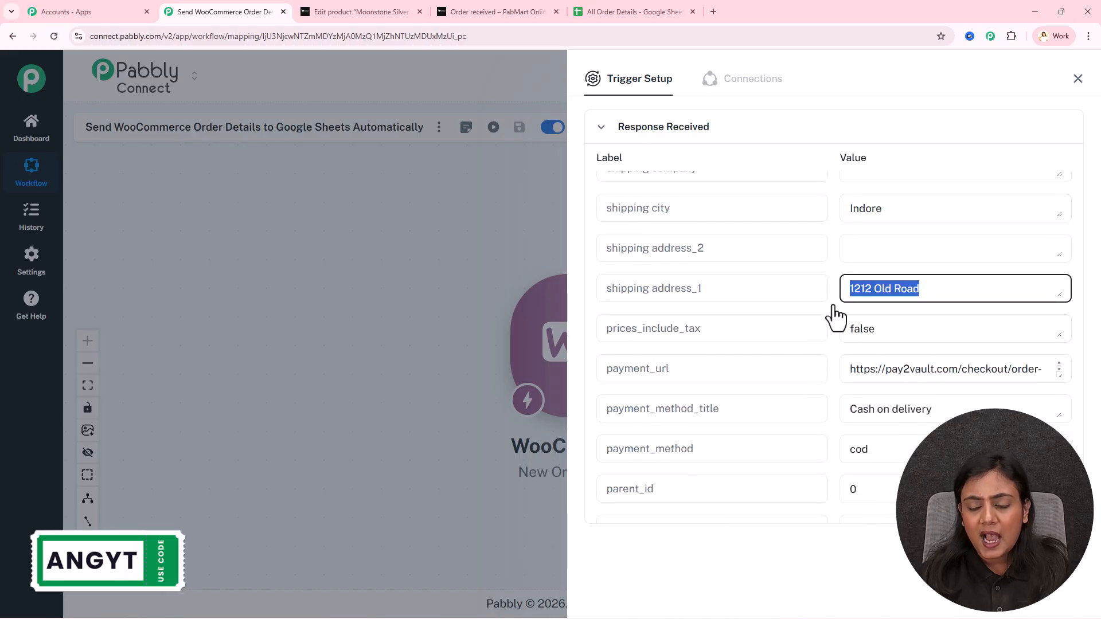
Scroll further through the captured shipping and billing details
{"action": "scroll", "coordinate": [837, 328], "scroll_direction": "down", "scroll_amount": 2}
{"action": "left_click_drag", "start_coordinate": [944, 292], "coordinate": [835, 348]}
{"action": "scroll", "coordinate": [834, 350], "scroll_direction": "down", "scroll_amount": 3}
{"action": "left_click_drag", "start_coordinate": [1003, 253], "coordinate": [818, 246]}
{"action": "scroll", "coordinate": [827, 313], "scroll_direction": "down", "scroll_amount": 3}
{"action": "scroll", "coordinate": [826, 310], "scroll_direction": "down", "scroll_amount": 15}
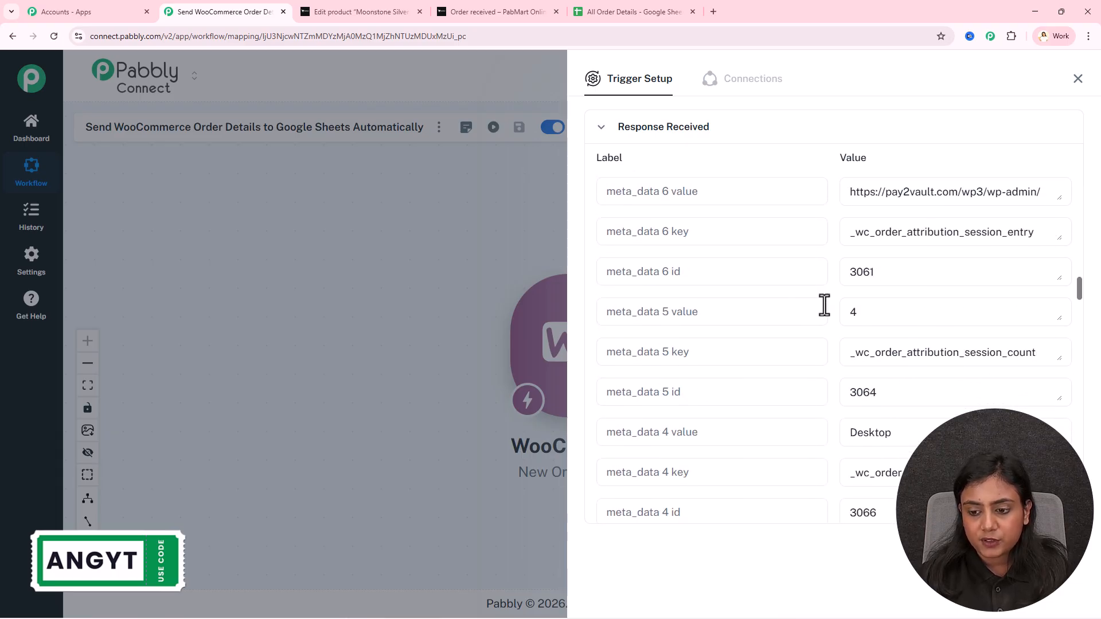
{"action": "scroll", "coordinate": [824, 305], "scroll_direction": "down", "scroll_amount": 17}
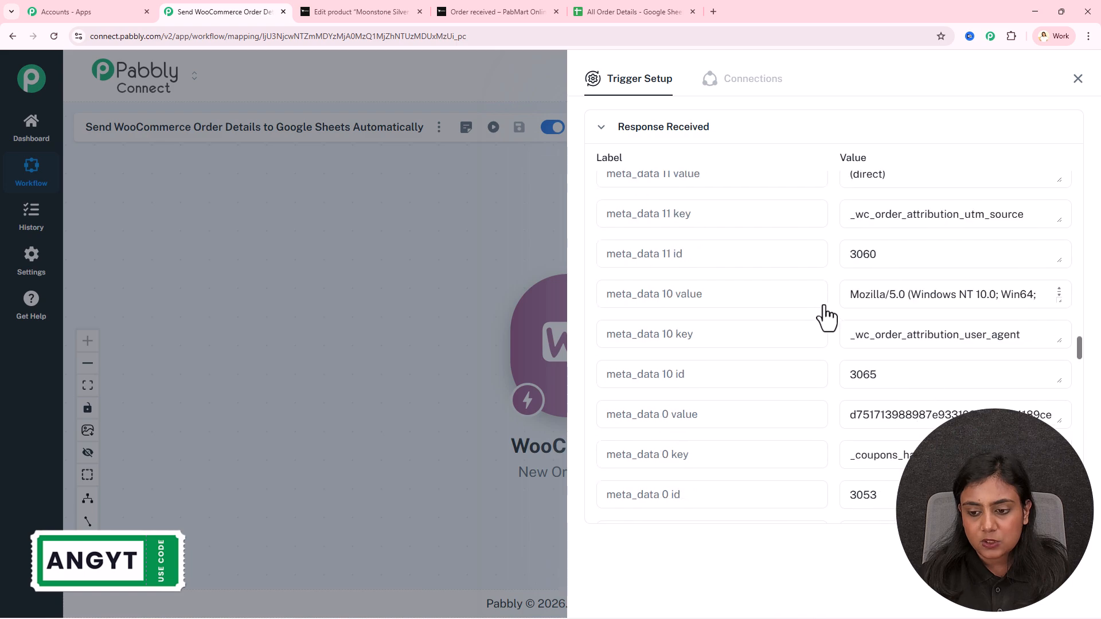
{"action": "scroll", "coordinate": [823, 307], "scroll_direction": "down", "scroll_amount": 17}
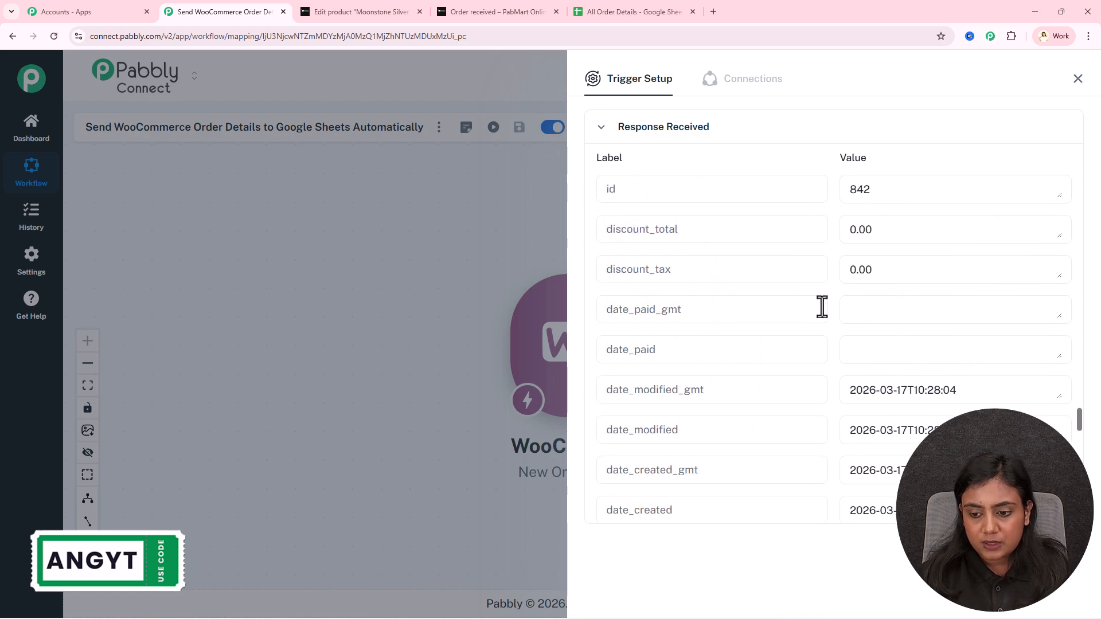
{"action": "scroll", "coordinate": [822, 307], "scroll_direction": "down", "scroll_amount": 8}
Check the billing email, then close Trigger Setup and move the WooCommerce trigger left
{"action": "left_click_drag", "start_coordinate": [968, 273], "coordinate": [805, 270]}
{"action": "left_click", "coordinate": [817, 312]}
{"action": "scroll", "coordinate": [818, 319], "scroll_direction": "up", "scroll_amount": 3}
{"action": "left_click_drag", "start_coordinate": [917, 322], "coordinate": [831, 322]}
{"action": "scroll", "coordinate": [894, 358], "scroll_direction": "down", "scroll_amount": 2}
{"action": "scroll", "coordinate": [905, 379], "scroll_direction": "down", "scroll_amount": 3}
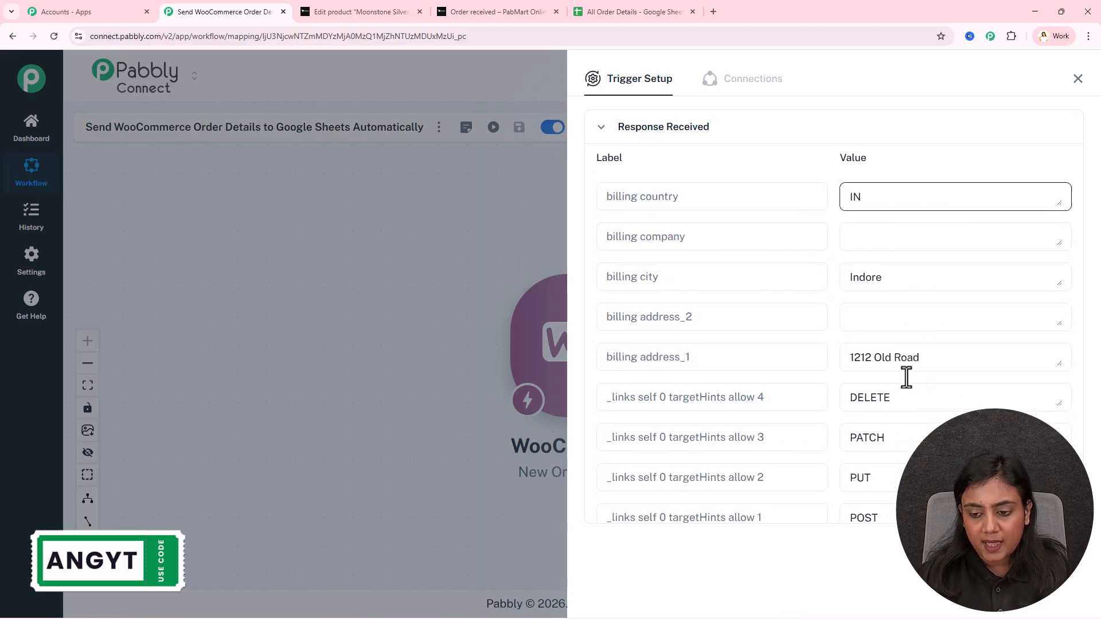
{"action": "left_click", "coordinate": [1078, 79]}
{"action": "left_click_drag", "start_coordinate": [522, 369], "coordinate": [246, 362]}
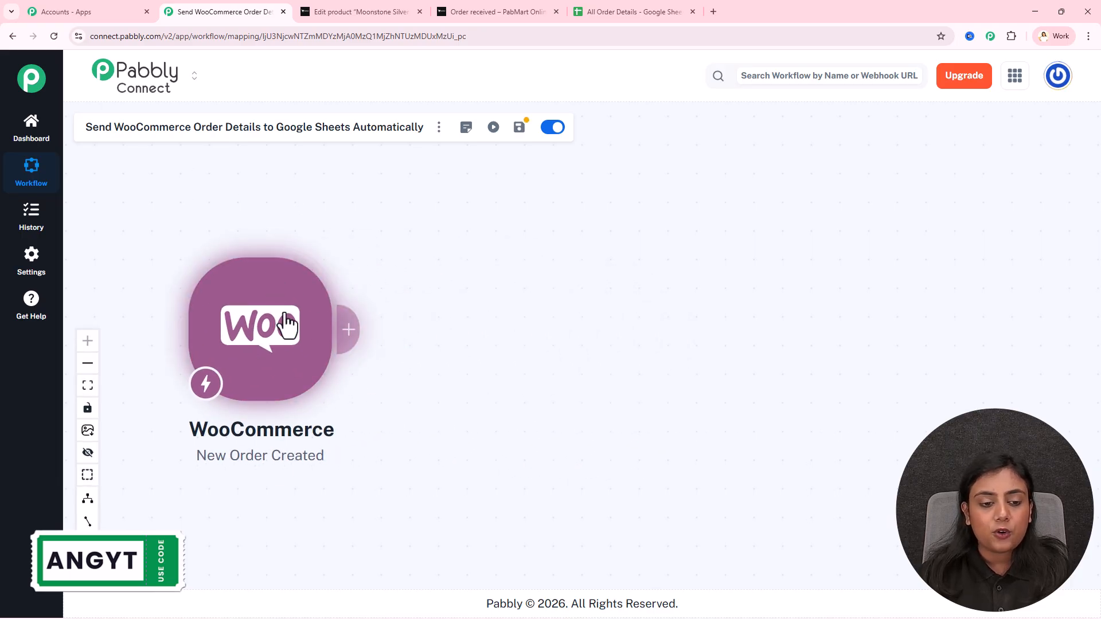
Add a Google Sheets action with the Add New Row event after the trigger
{"action": "left_click", "coordinate": [653, 11]}
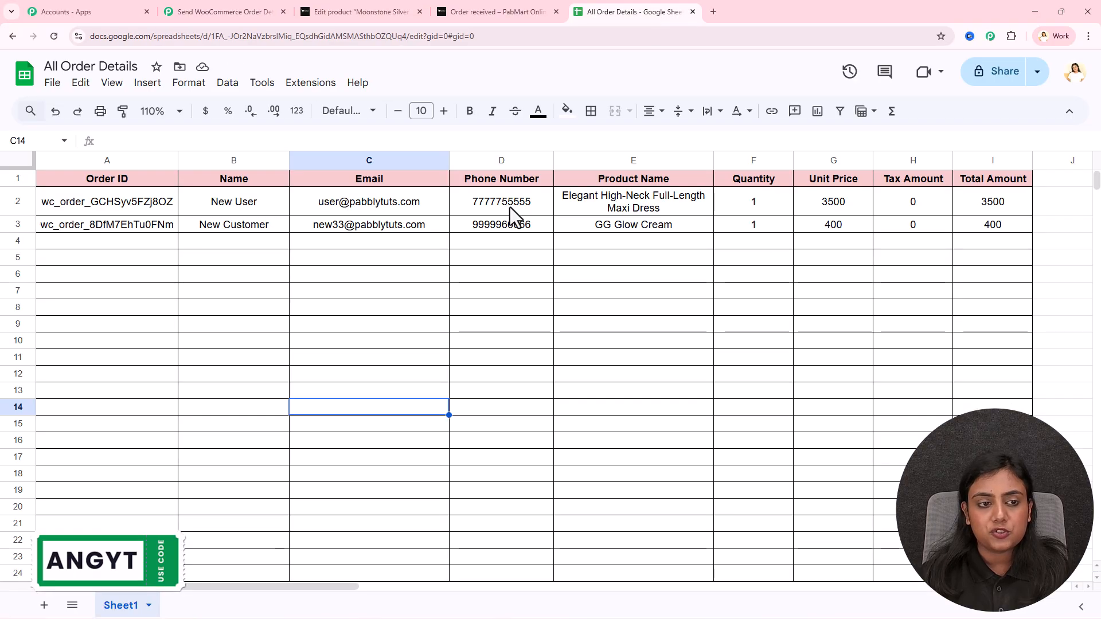
{"action": "left_click", "coordinate": [227, 11]}
{"action": "left_click", "coordinate": [350, 336]}
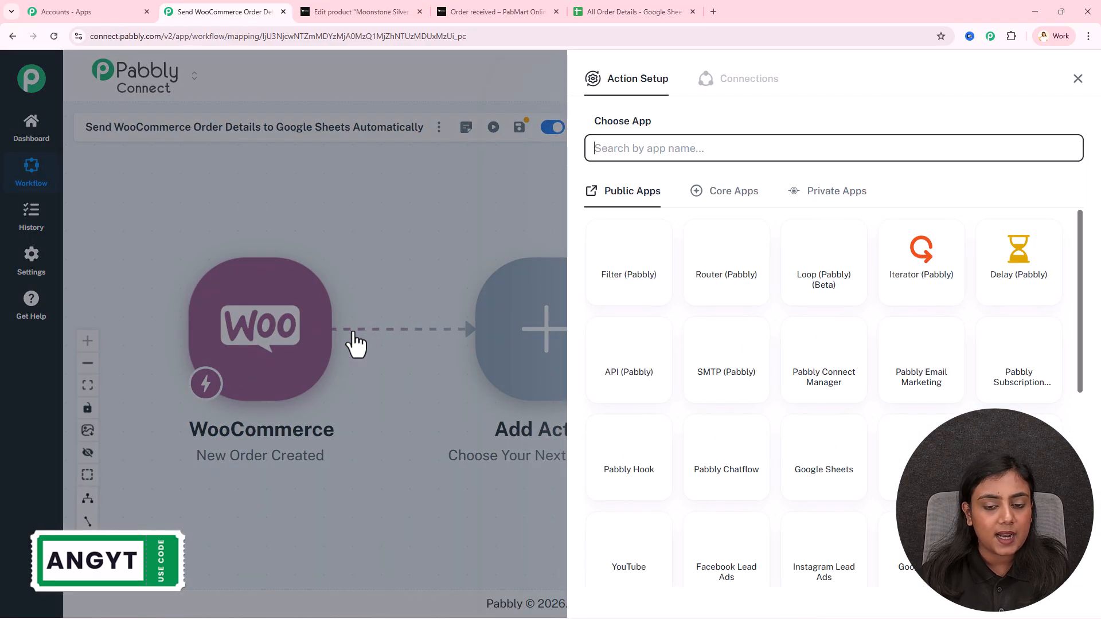
{"action": "left_click", "coordinate": [831, 461]}
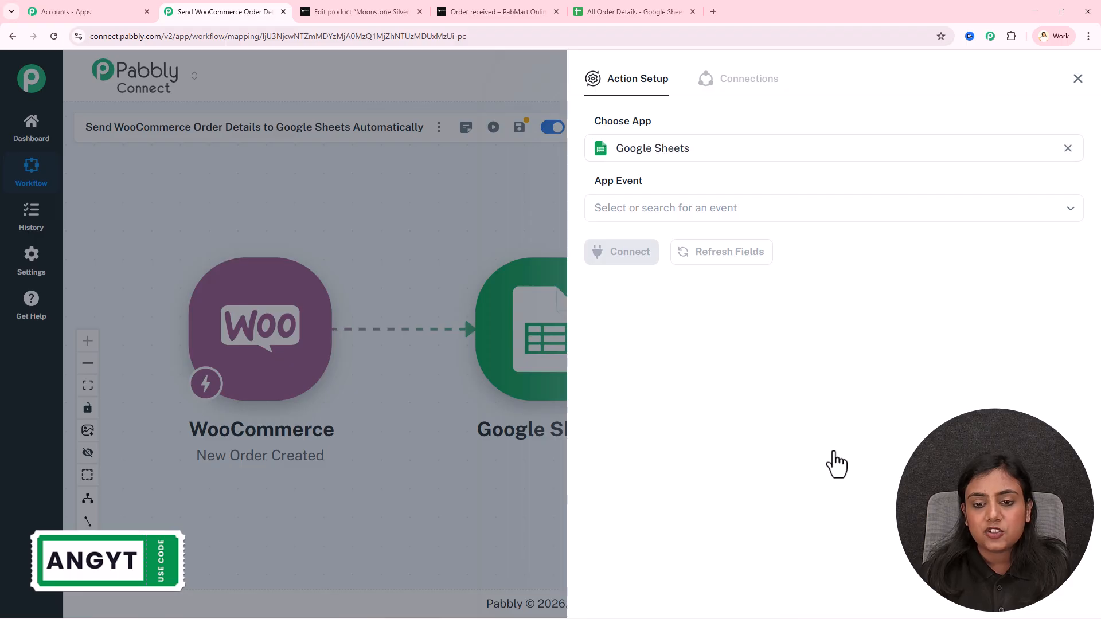
{"action": "left_click", "coordinate": [716, 211]}
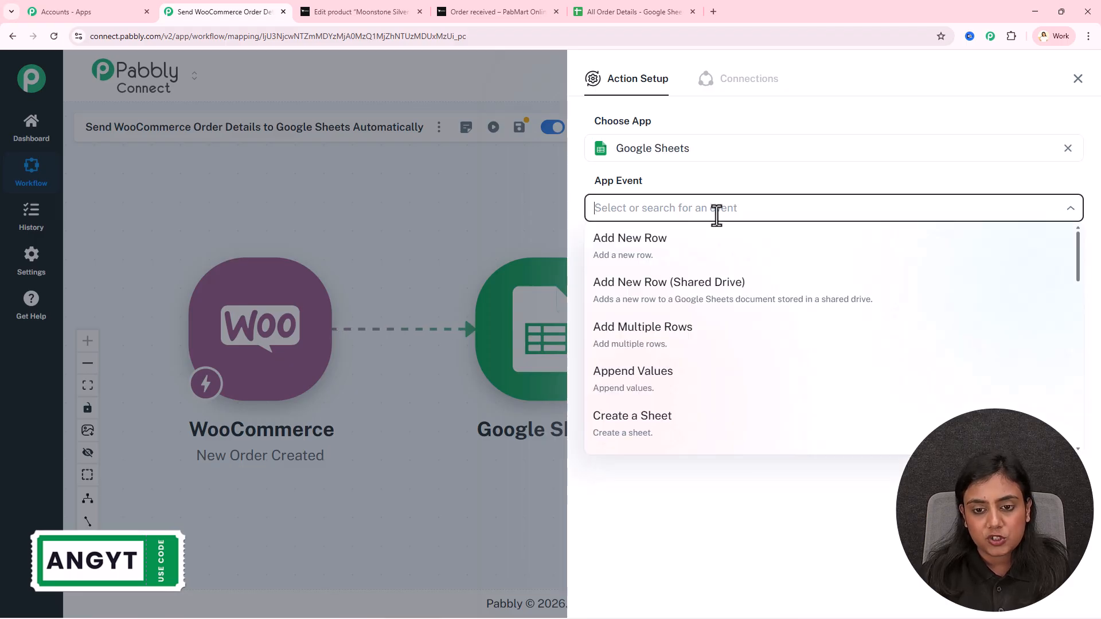
{"action": "left_click", "coordinate": [720, 251]}
Connect a new Google account to Google Sheets and allow Pabbly access
{"action": "left_click", "coordinate": [645, 256]}
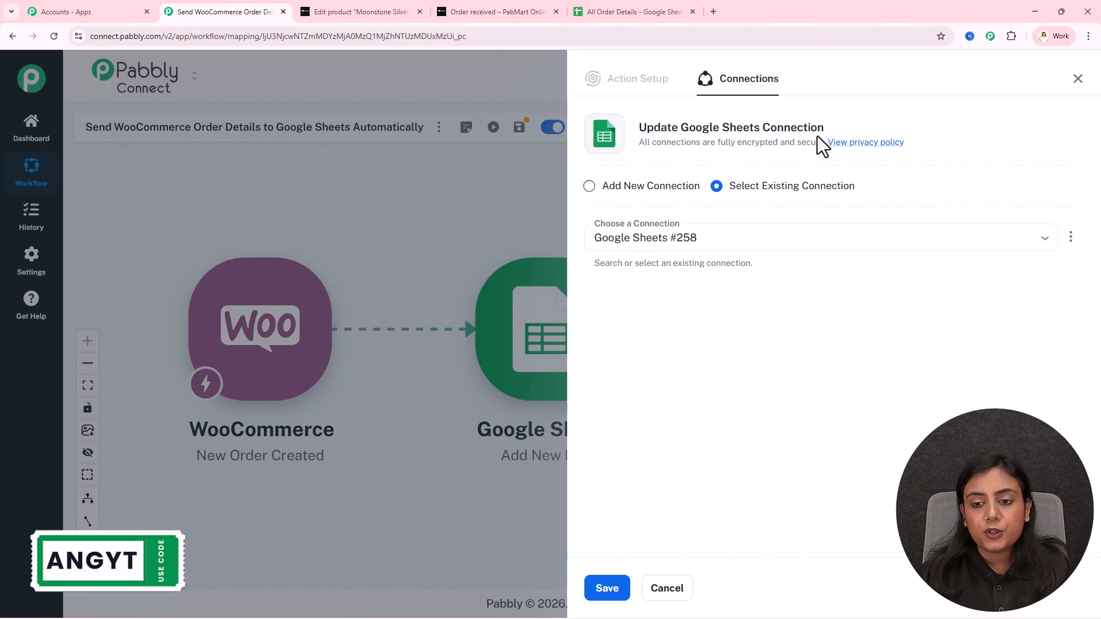
{"action": "left_click", "coordinate": [661, 187]}
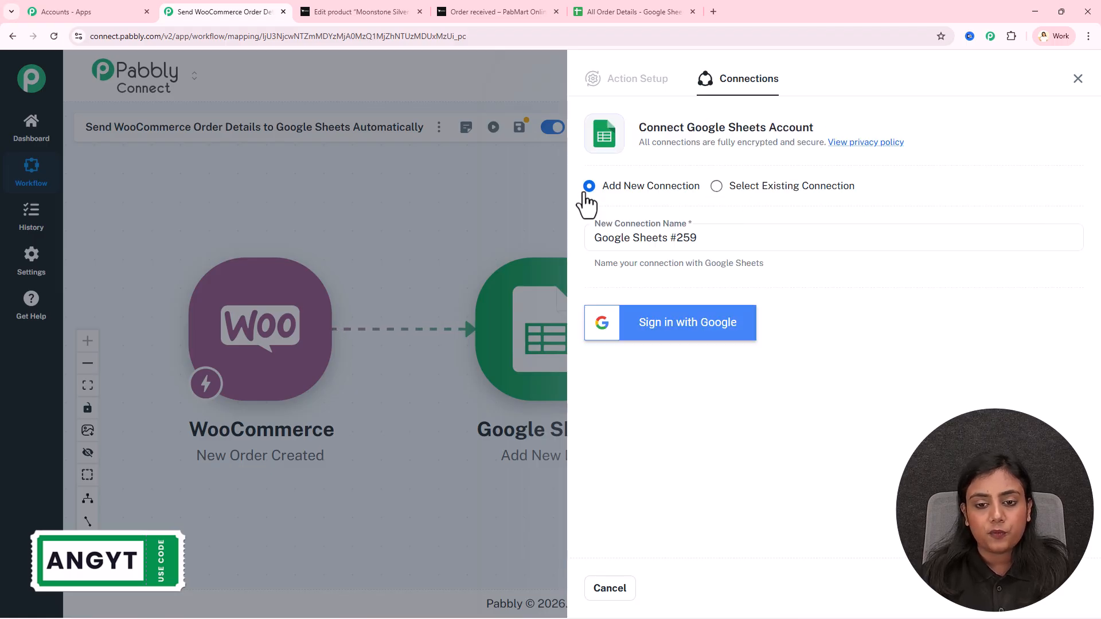
{"action": "left_click", "coordinate": [728, 330]}
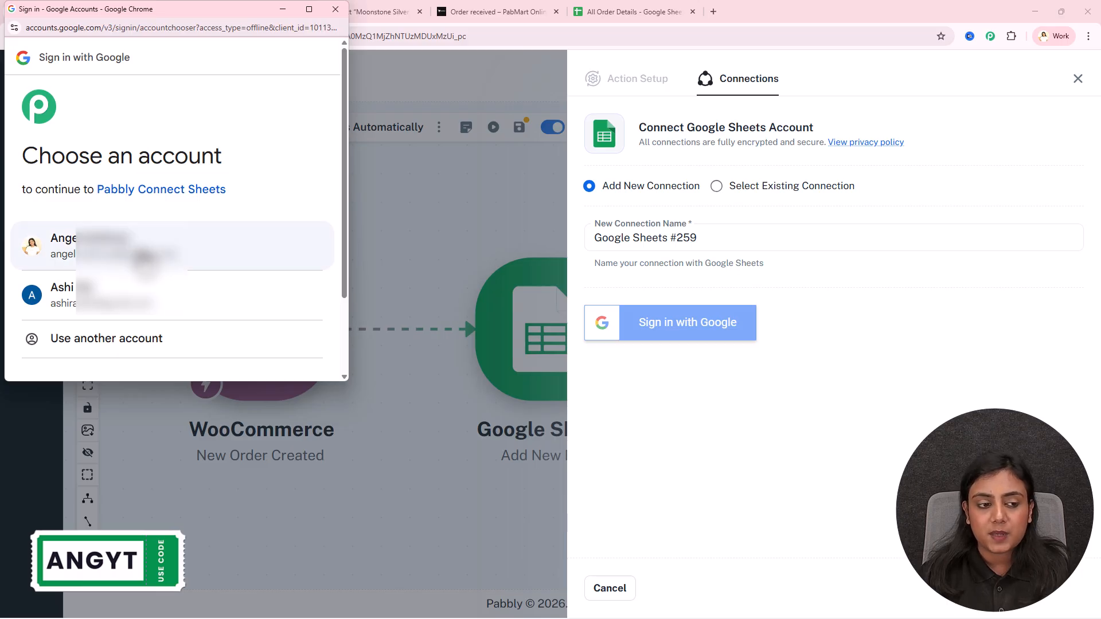
{"action": "left_click", "coordinate": [244, 228]}
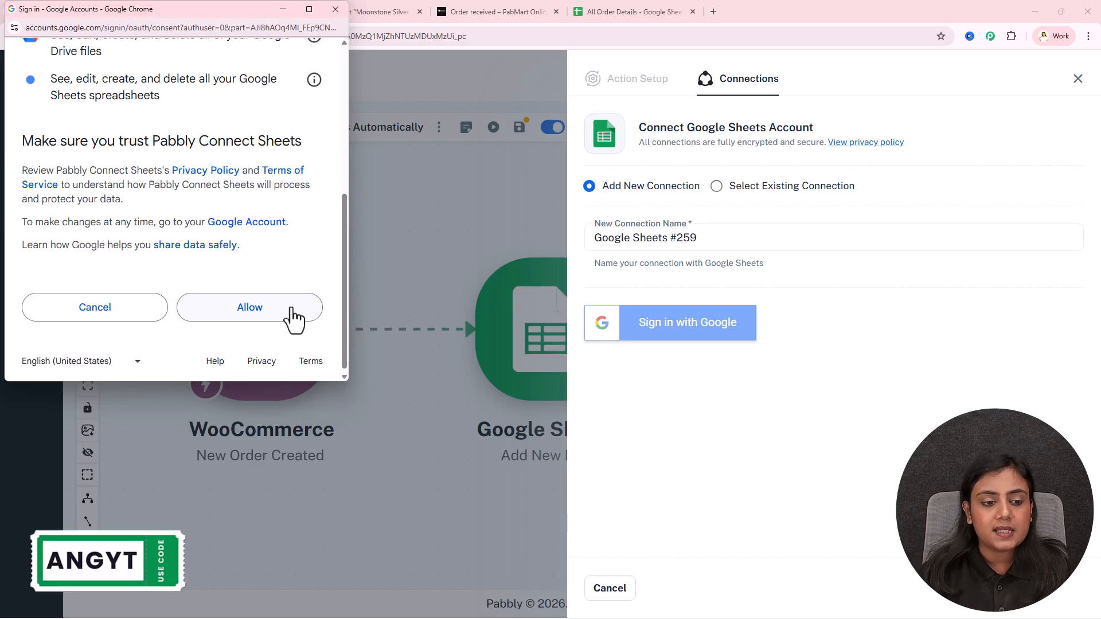
{"action": "left_click", "coordinate": [294, 318]}
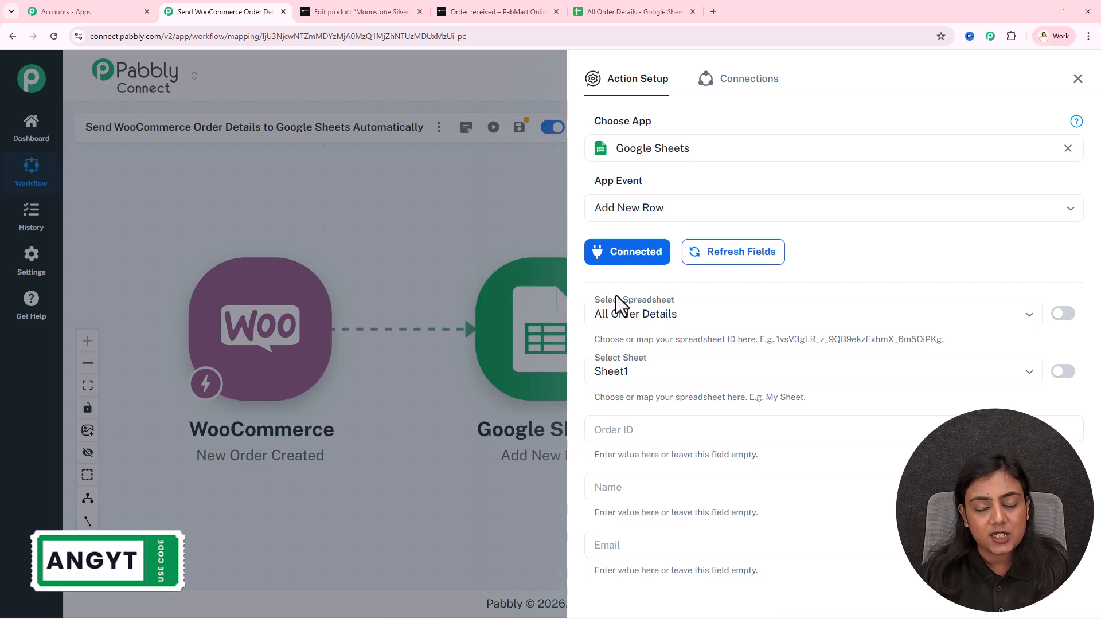
{"action": "left_click", "coordinate": [660, 10]}
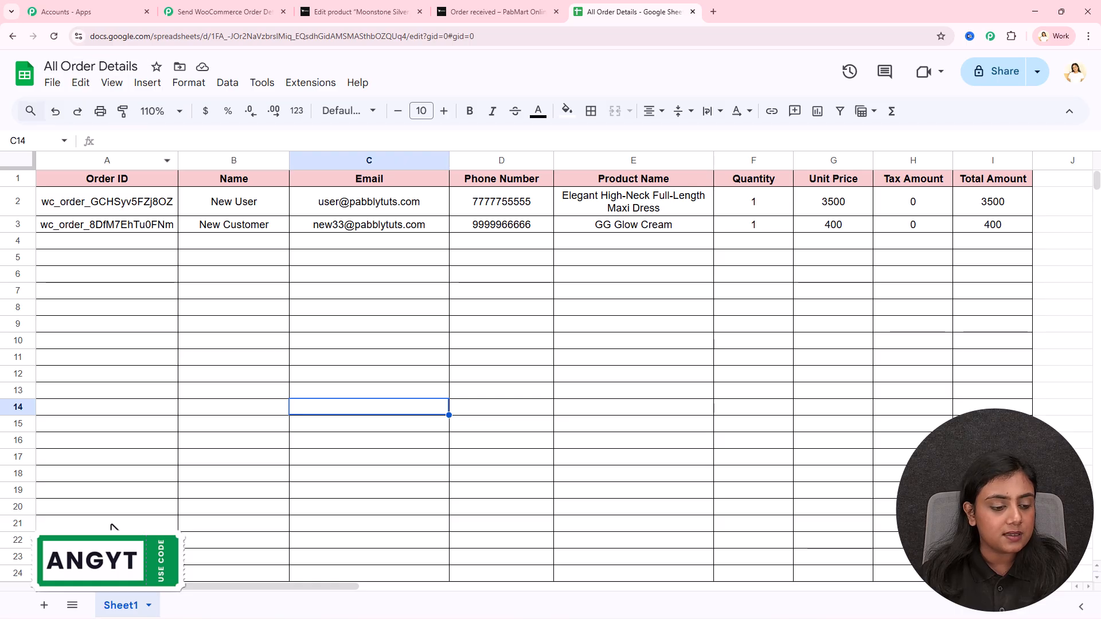
{"action": "left_click", "coordinate": [224, 12]}
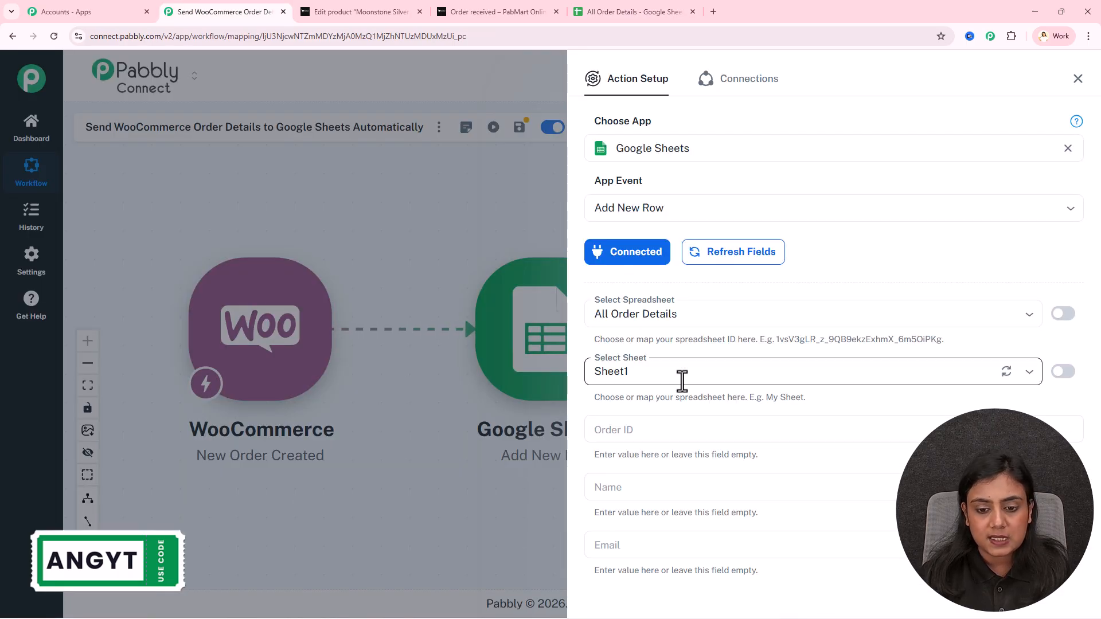
{"action": "scroll", "coordinate": [682, 380], "scroll_direction": "down", "scroll_amount": 3}
{"action": "scroll", "coordinate": [683, 511], "scroll_direction": "down", "scroll_amount": 3}
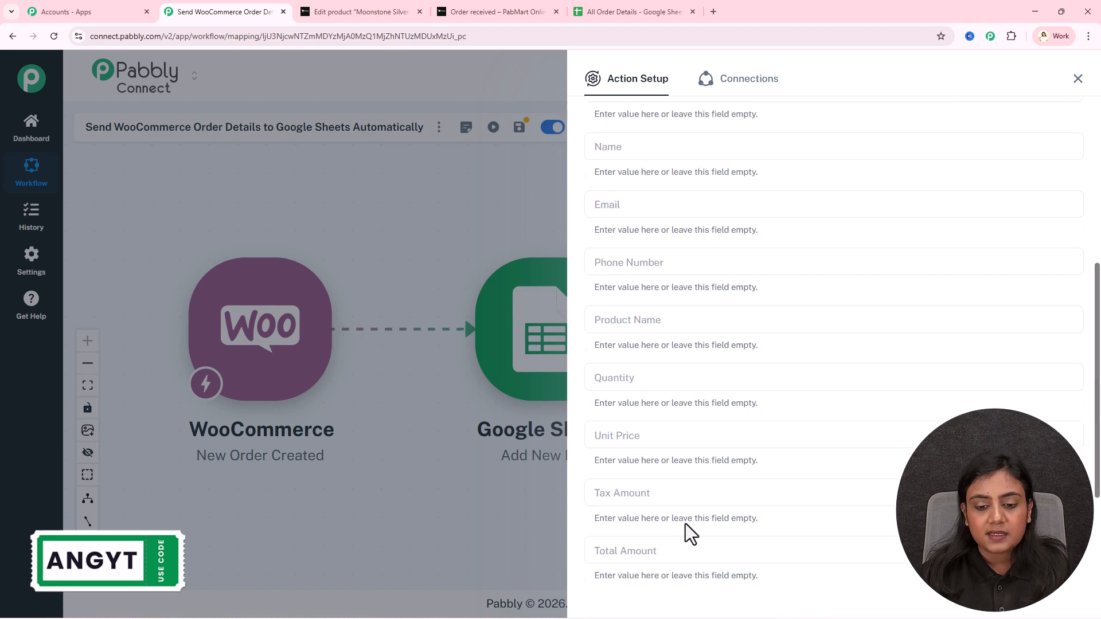
{"action": "left_click", "coordinate": [612, 9]}
{"action": "left_click_drag", "start_coordinate": [120, 182], "coordinate": [768, 205]}
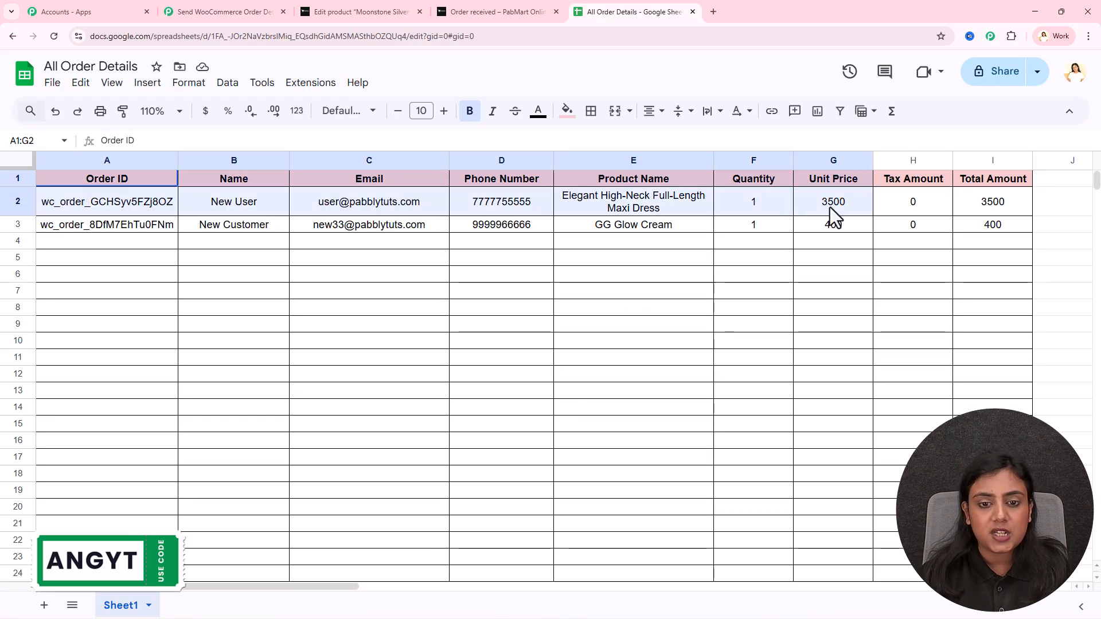
{"action": "left_click", "coordinate": [634, 406]}
{"action": "left_click", "coordinate": [223, 11]}
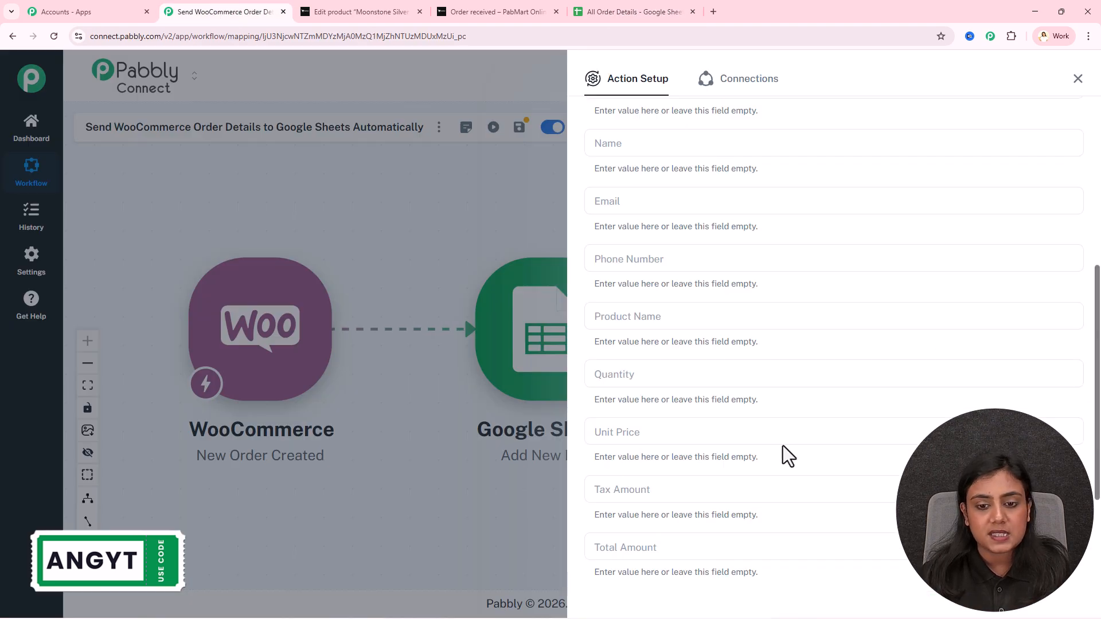
{"action": "scroll", "coordinate": [815, 358], "scroll_direction": "up", "scroll_amount": 1}
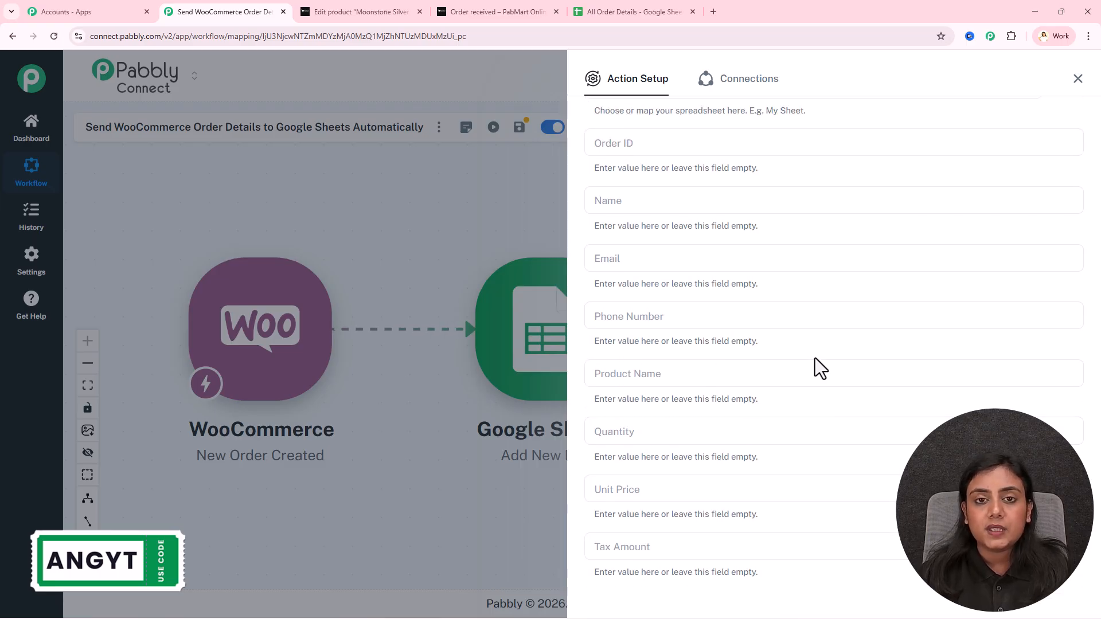
{"action": "left_click", "coordinate": [605, 149]}
{"action": "left_click", "coordinate": [645, 147]}
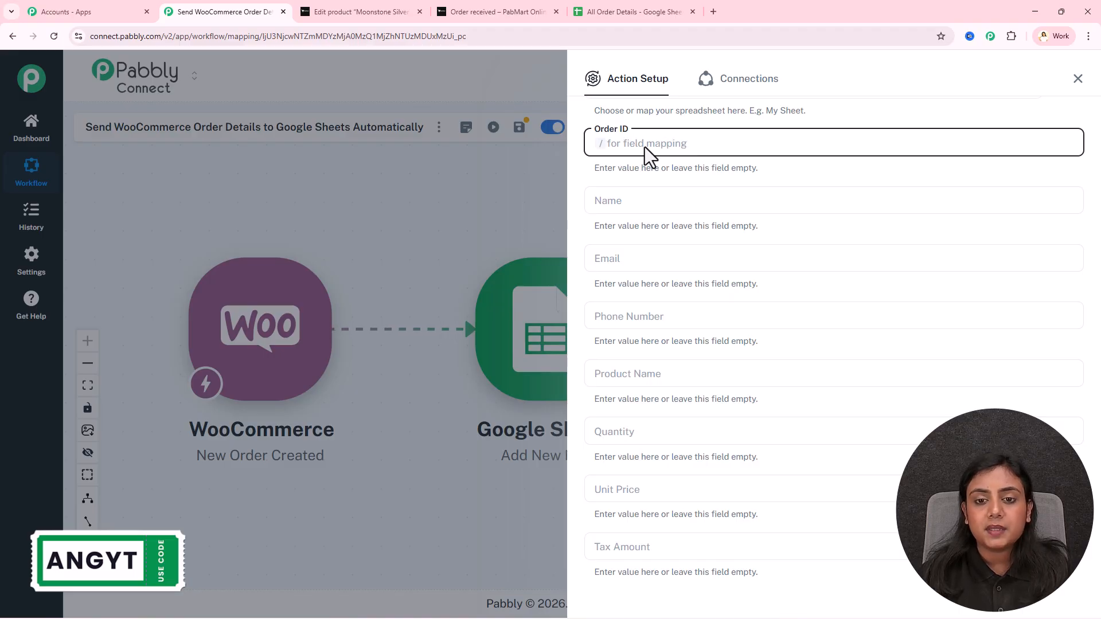
Map the WooCommerce order_key into the Order ID field by searching 'wc' in the trigger data
{"action": "type", "text": "/"}
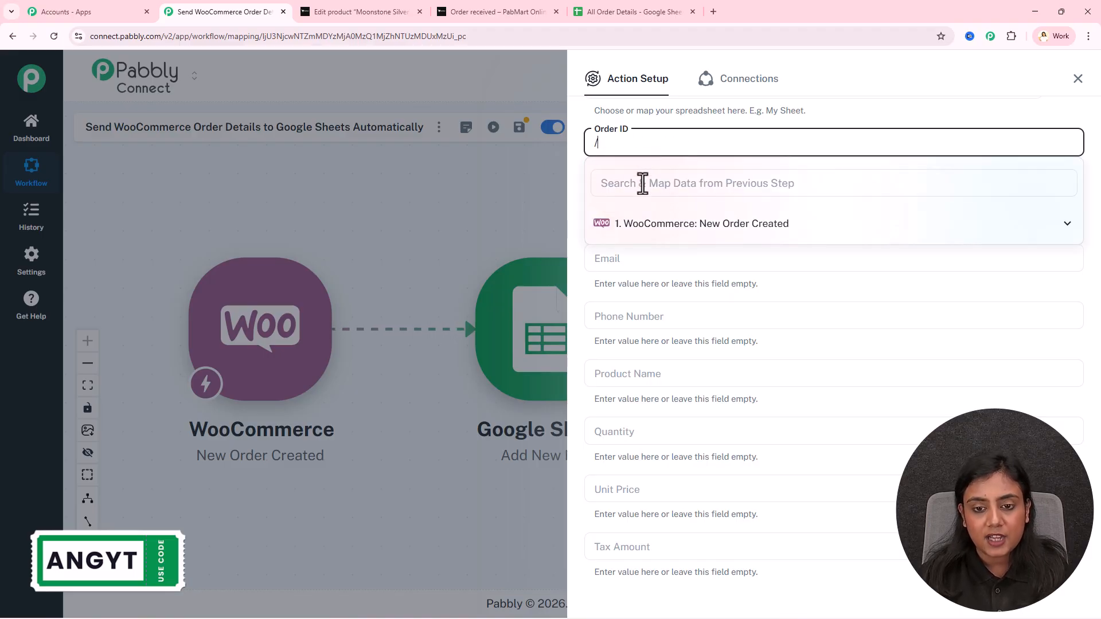
{"action": "left_click", "coordinate": [642, 184]}
{"action": "type", "text": "id"}
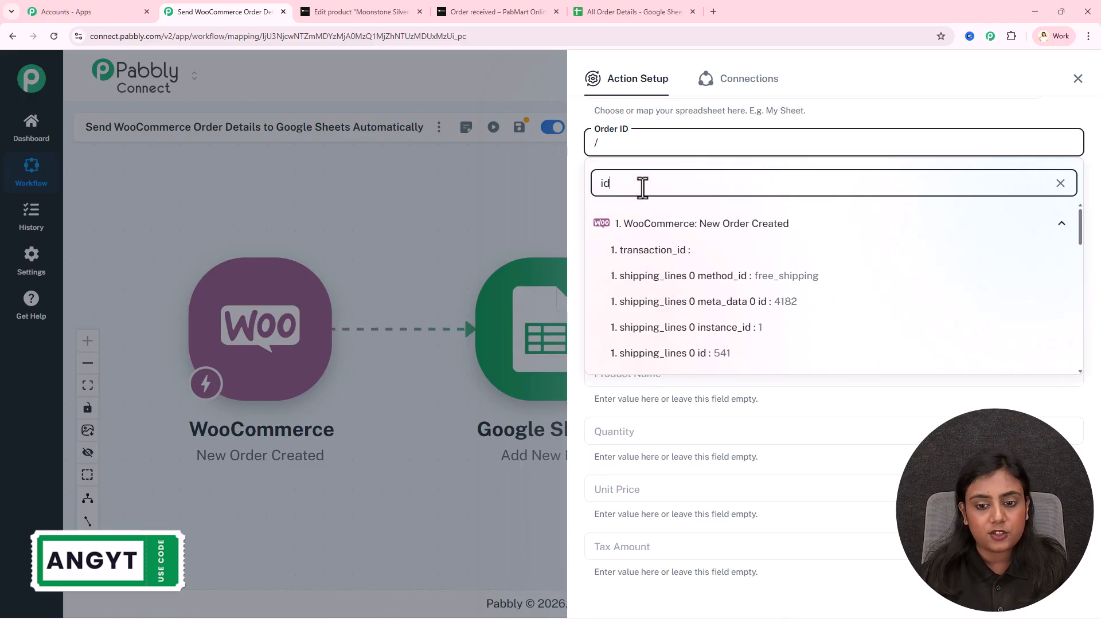
{"action": "scroll", "coordinate": [736, 350], "scroll_direction": "down", "scroll_amount": 2}
{"action": "scroll", "coordinate": [736, 350], "scroll_direction": "down", "scroll_amount": 6}
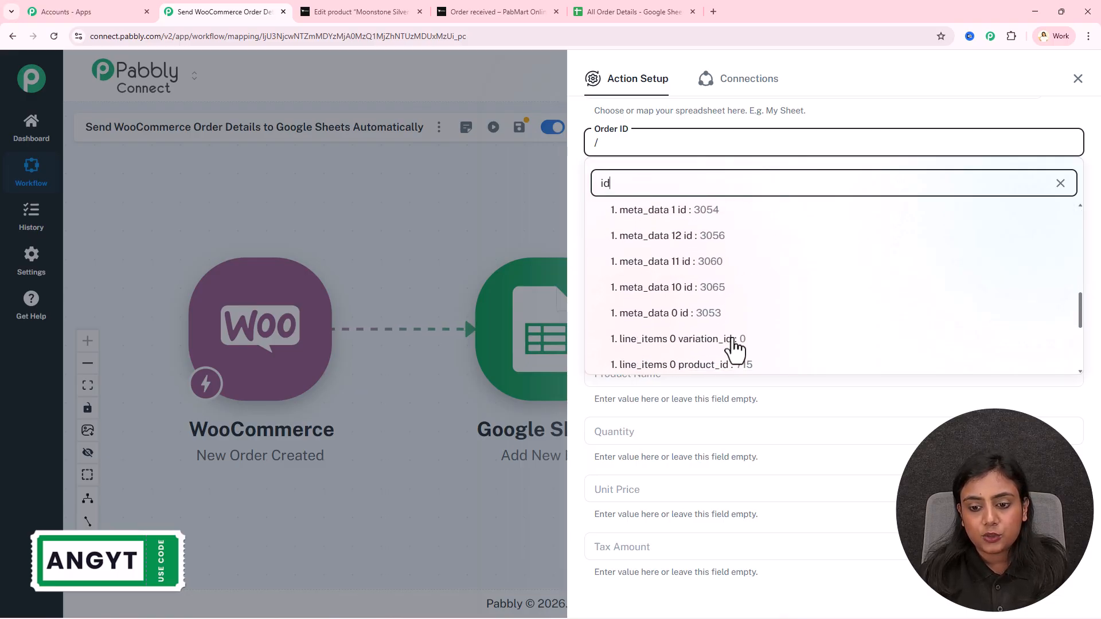
{"action": "key", "text": "BackSpace"}
{"action": "key", "text": "BackSpace"}
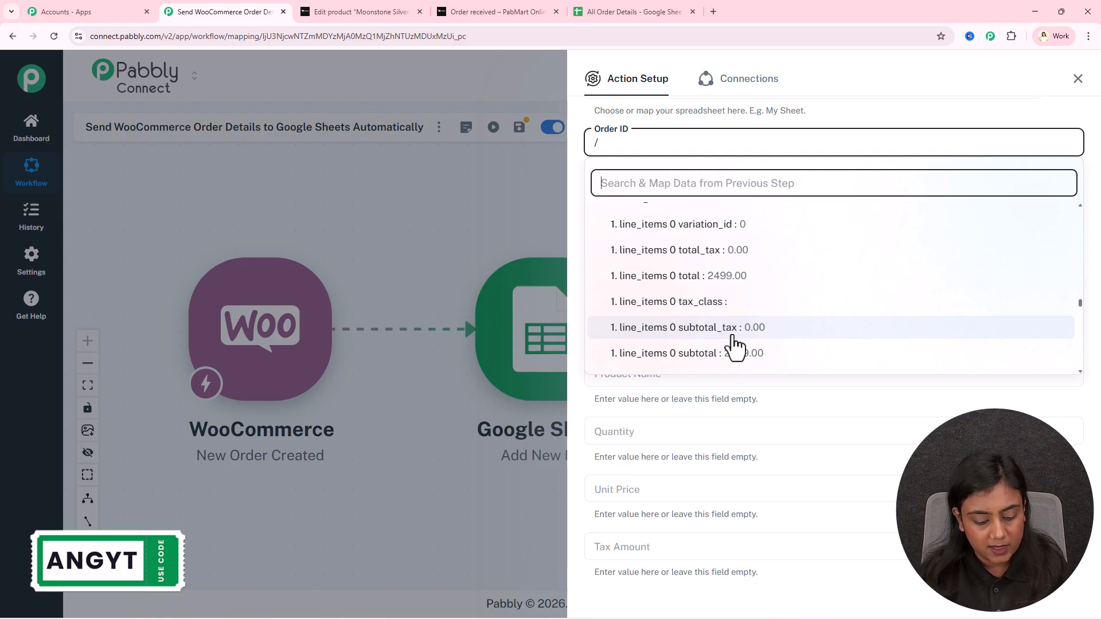
{"action": "type", "text": "wc"}
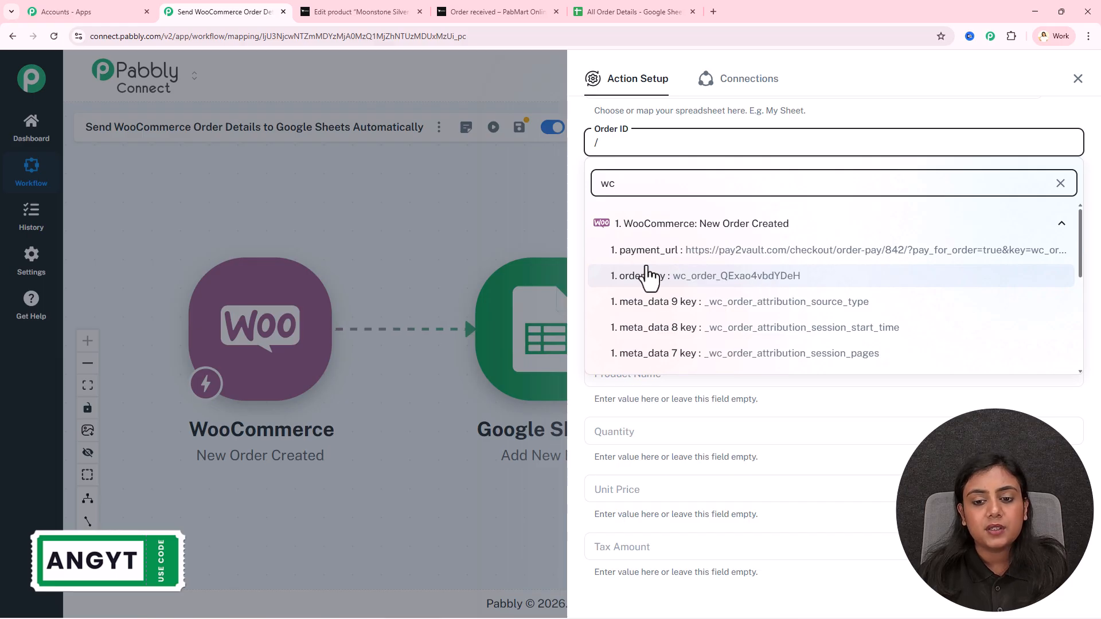
{"action": "left_click", "coordinate": [817, 292]}
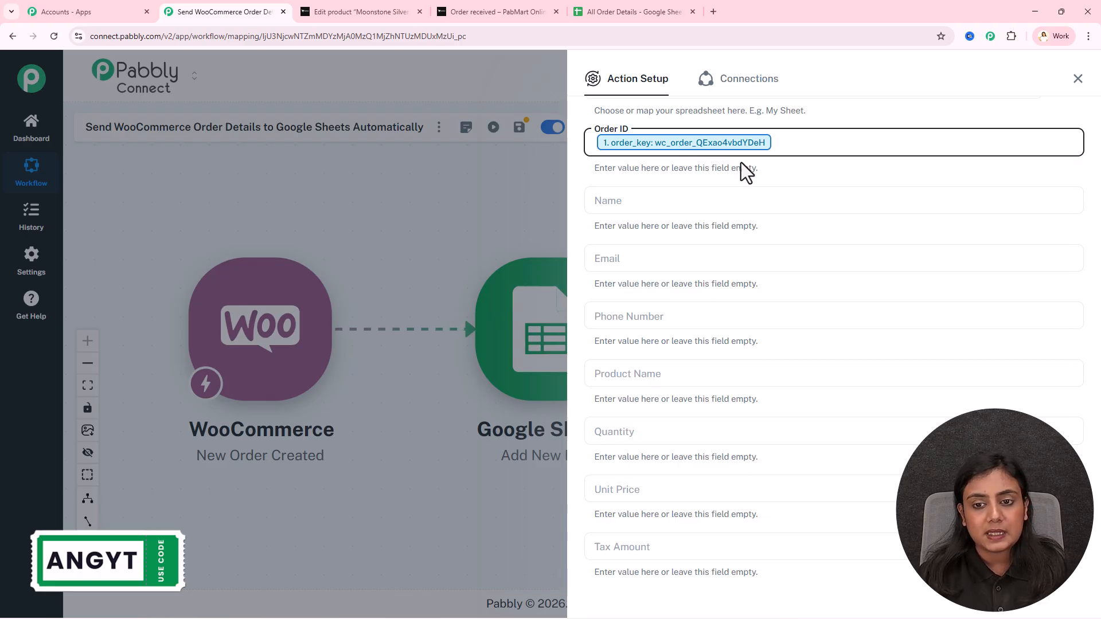
{"action": "left_click", "coordinate": [715, 208]}
Map Name to the shipping first and last name, and Email to the billing email
{"action": "type", "text": "/"}
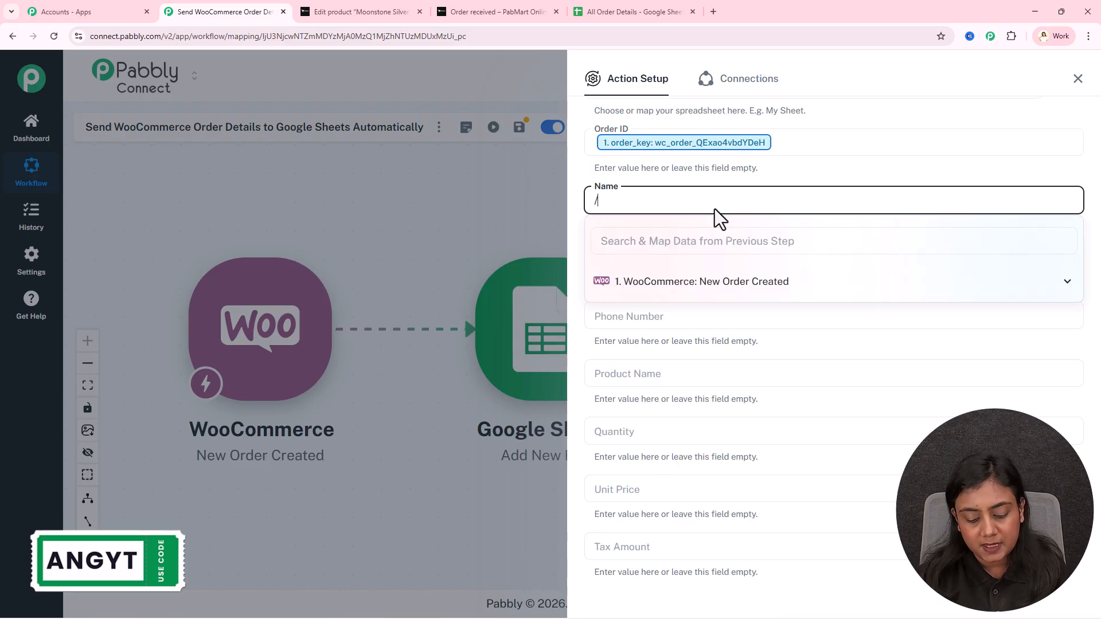
{"action": "type", "text": "name"}
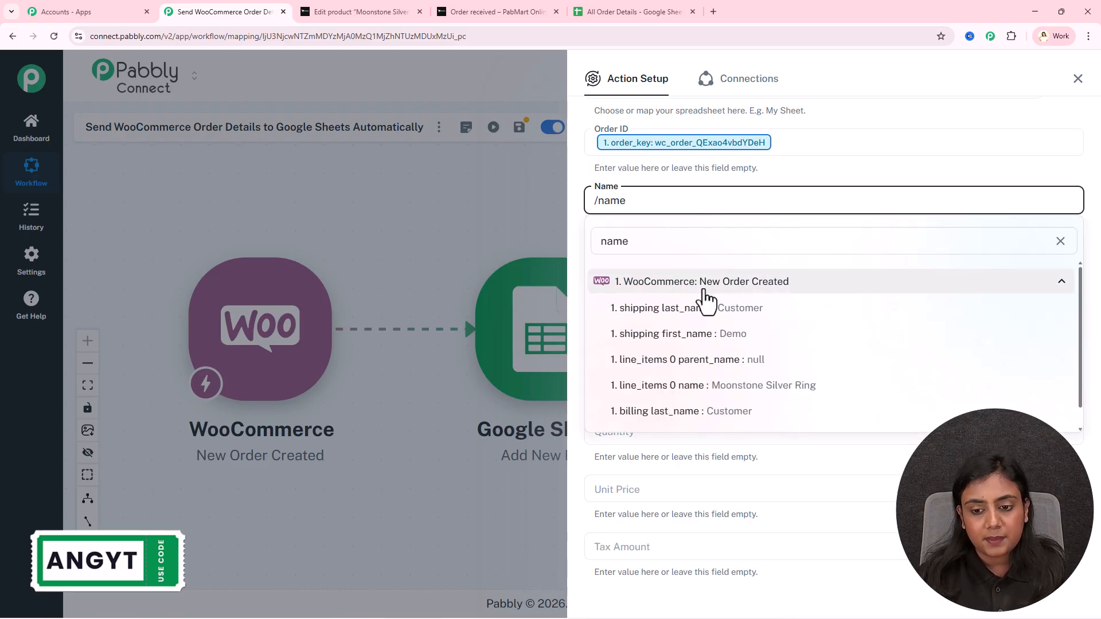
{"action": "left_click", "coordinate": [715, 343]}
{"action": "type", "text": "/nam"}
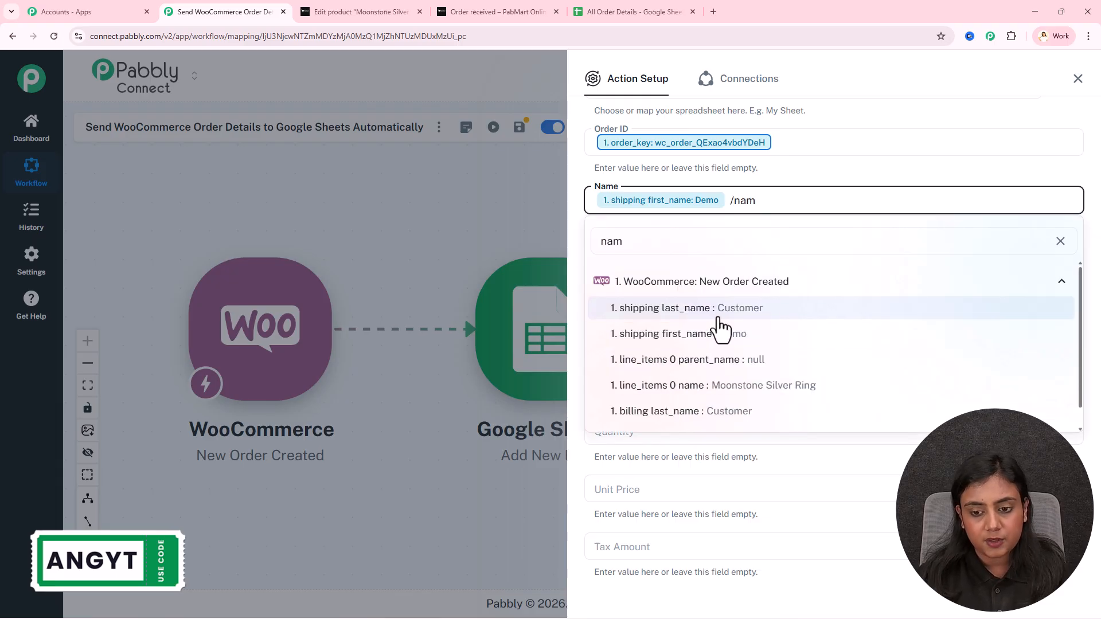
{"action": "left_click", "coordinate": [714, 310]}
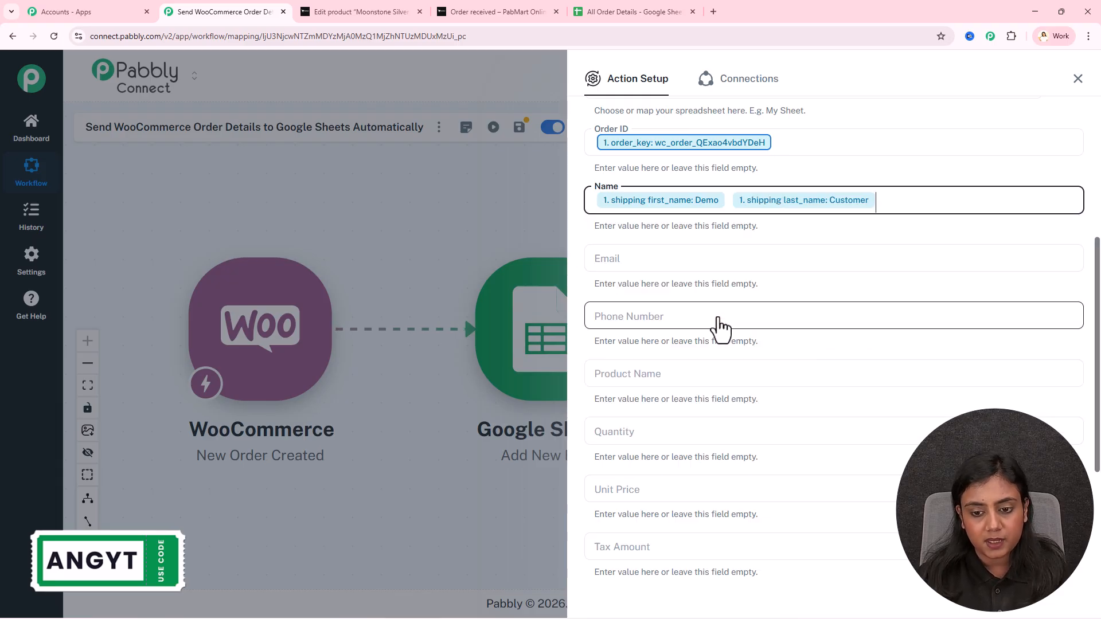
{"action": "left_click", "coordinate": [672, 254]}
{"action": "type", "text": "/em"}
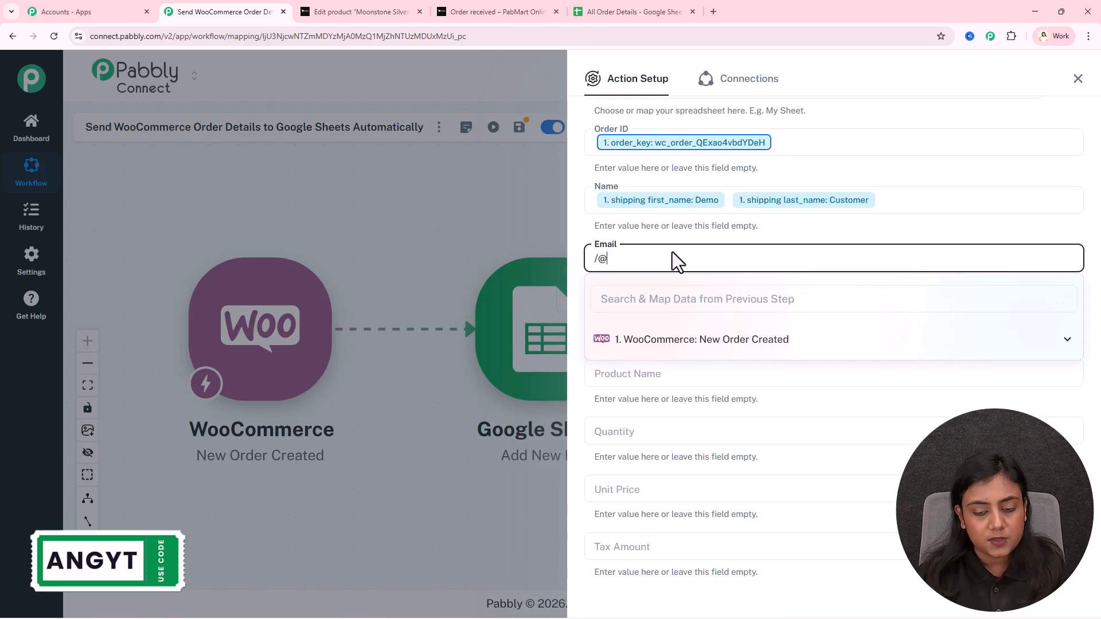
{"action": "left_click", "coordinate": [689, 361]}
Map Phone Number to the order's shipping phone
{"action": "left_click", "coordinate": [679, 323]}
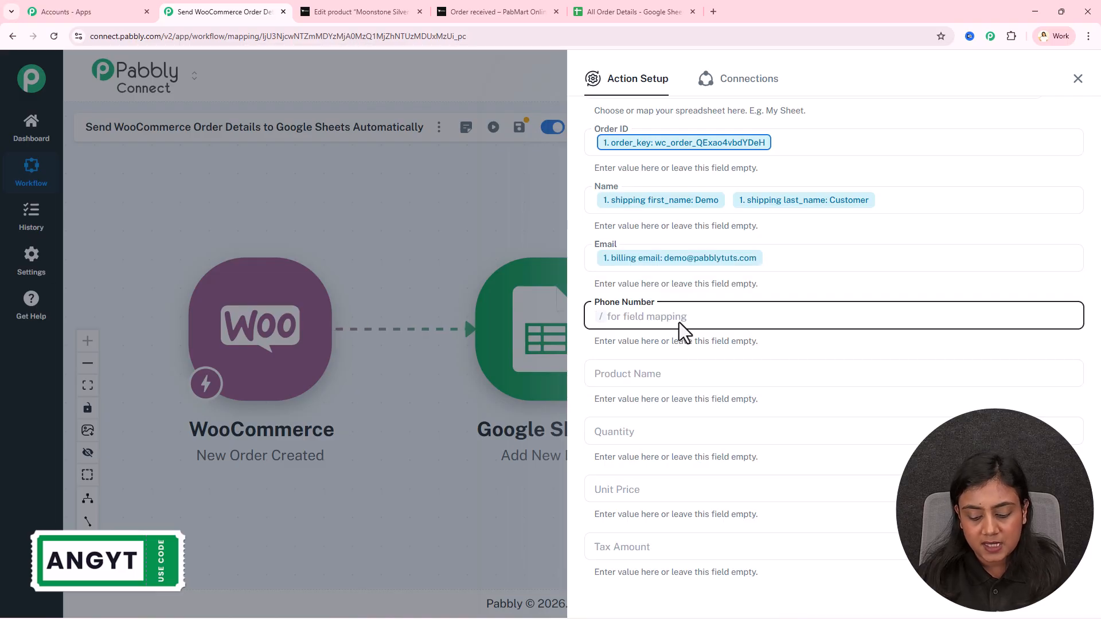
{"action": "type", "text": "/91"}
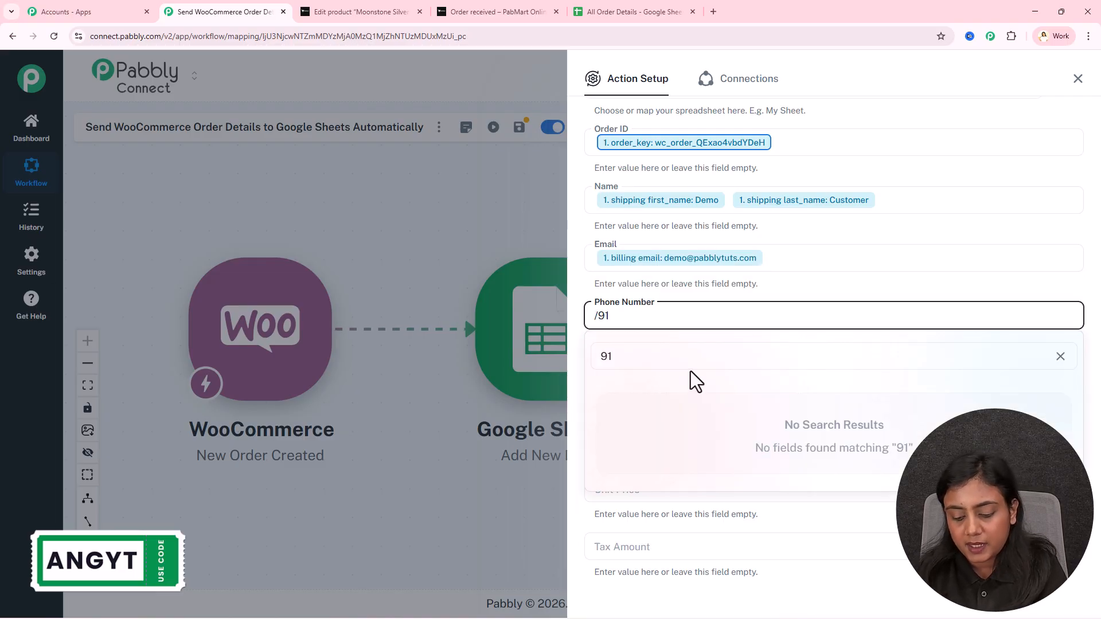
{"action": "key", "text": "BackSpace"}
{"action": "key", "text": "BackSpace"}
{"action": "type", "text": "ph"}
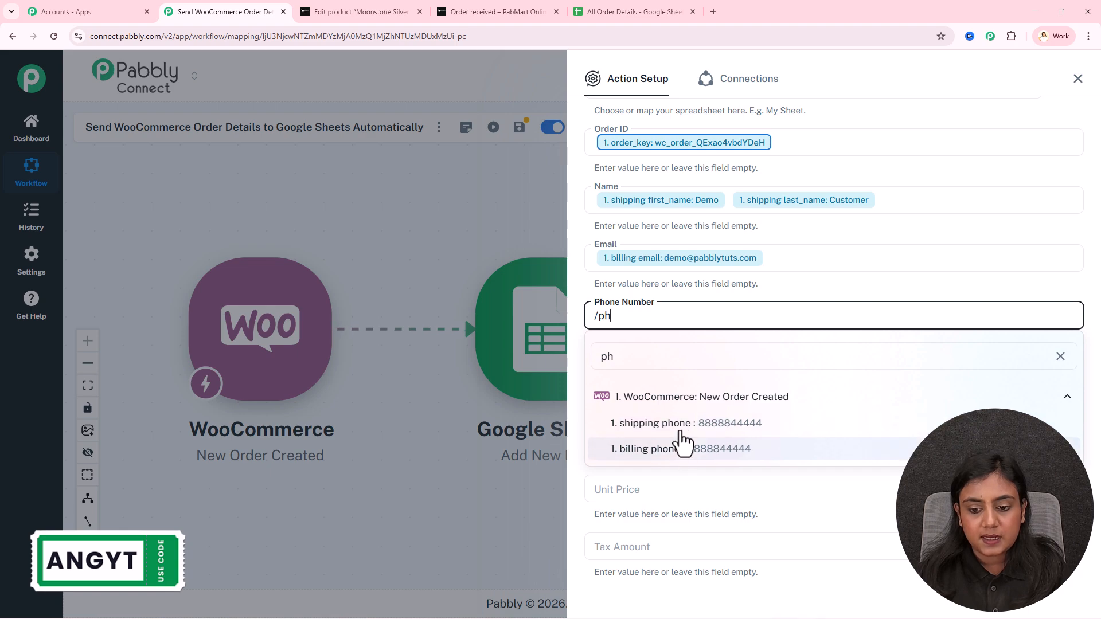
{"action": "left_click", "coordinate": [680, 424]}
Map Product Name to the line item name and Quantity to the line item quantity
{"action": "left_click", "coordinate": [668, 381]}
{"action": "type", "text": "/"}
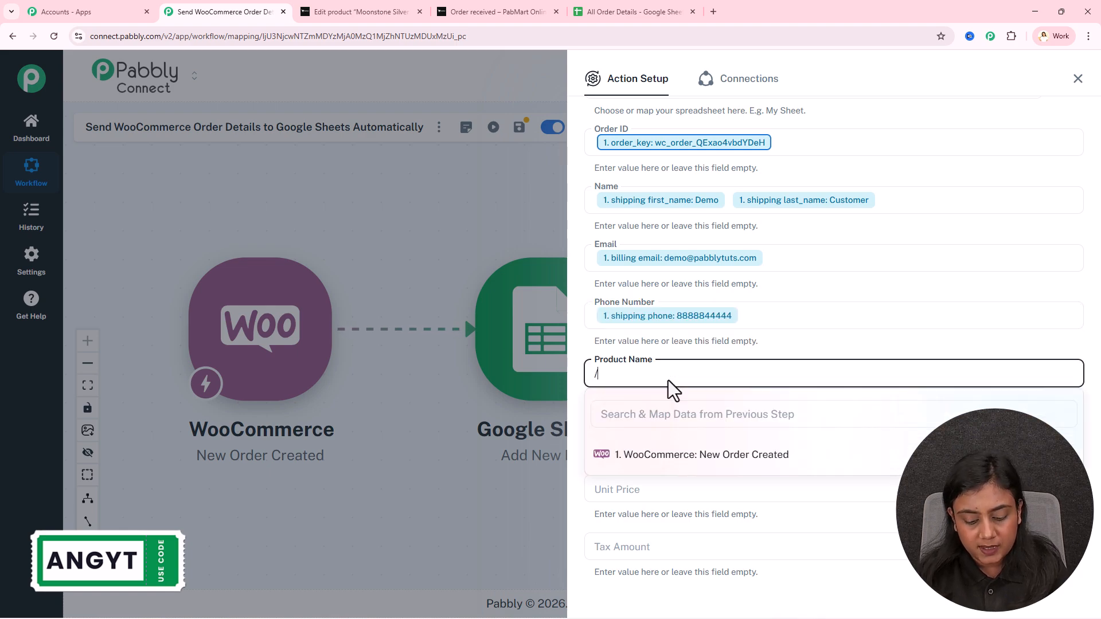
{"action": "type", "text": "name"}
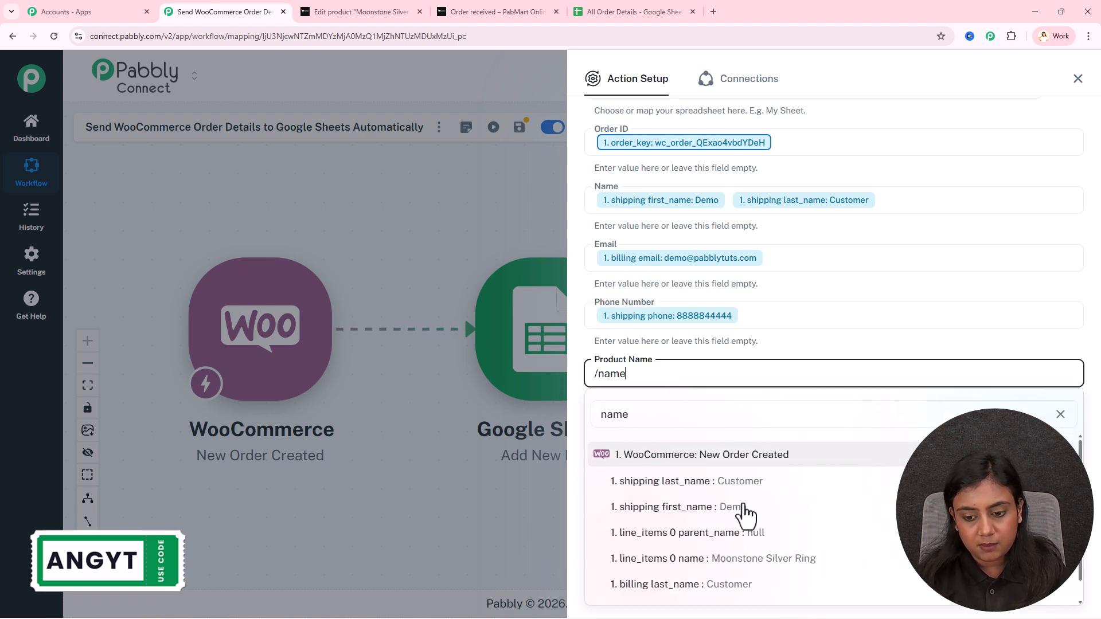
{"action": "left_click", "coordinate": [742, 559]}
{"action": "left_click", "coordinate": [679, 428]}
{"action": "type", "text": "/qu"}
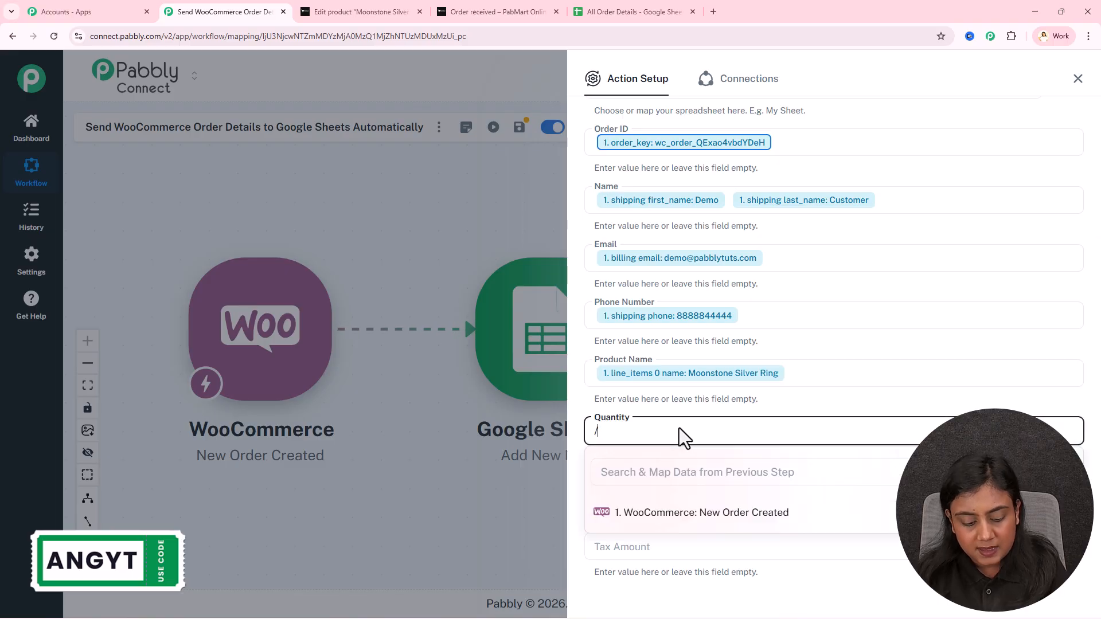
{"action": "left_click", "coordinate": [716, 539]}
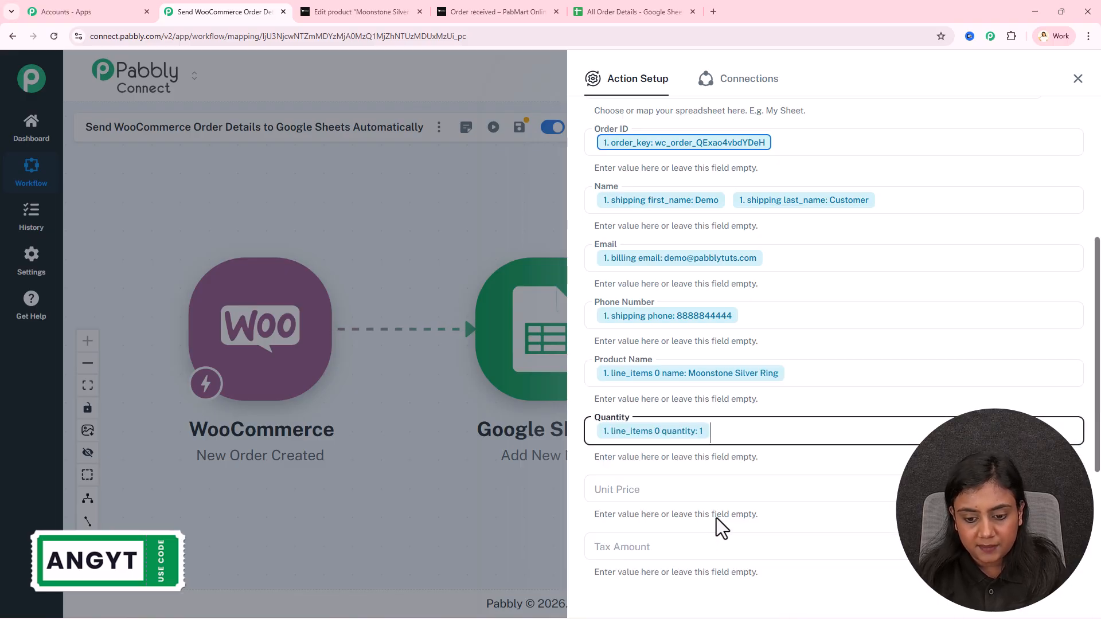
Map Unit Price to line item price (2499), Tax Amount to total_tax, Total Amount to total
{"action": "scroll", "coordinate": [679, 459], "scroll_direction": "down", "scroll_amount": 2}
{"action": "left_click", "coordinate": [640, 376]}
{"action": "type", "text": "/"}
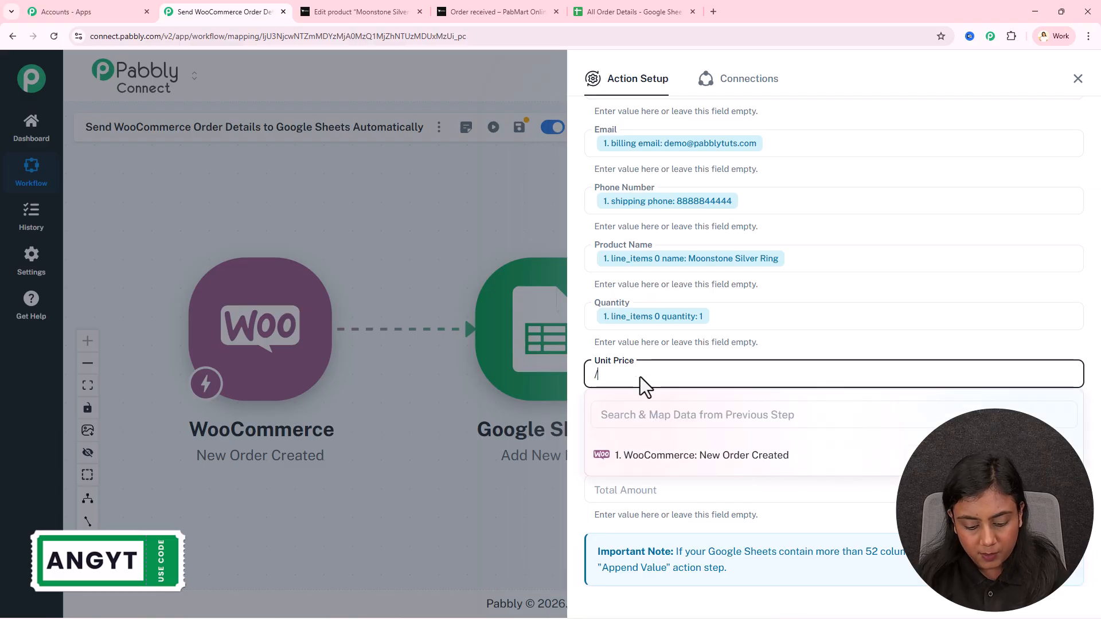
{"action": "type", "text": "uni"}
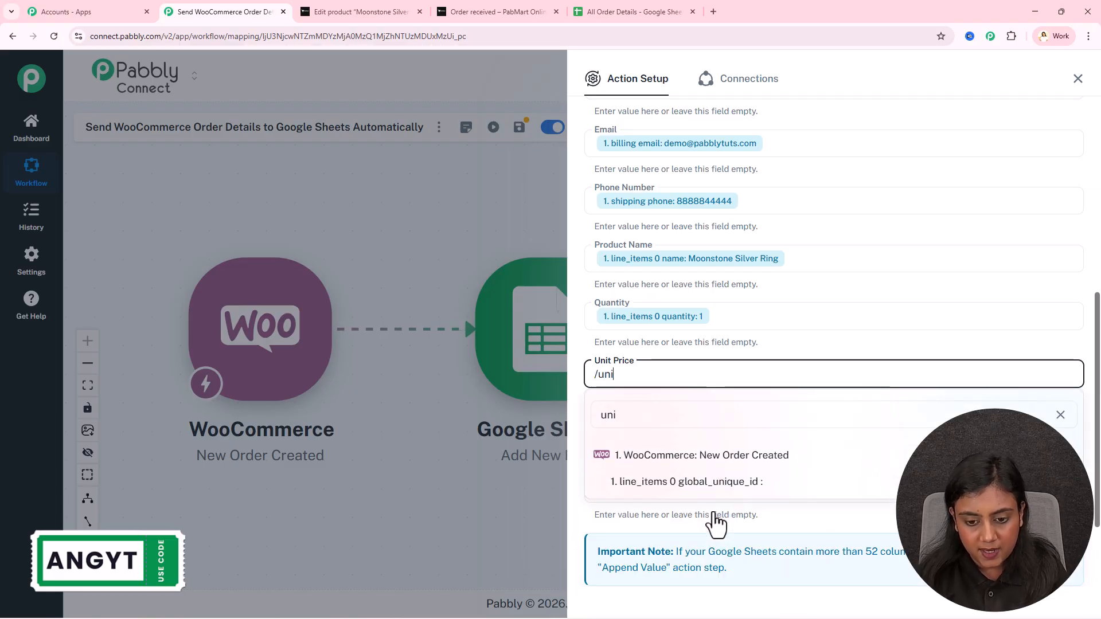
{"action": "left_click", "coordinate": [725, 511]}
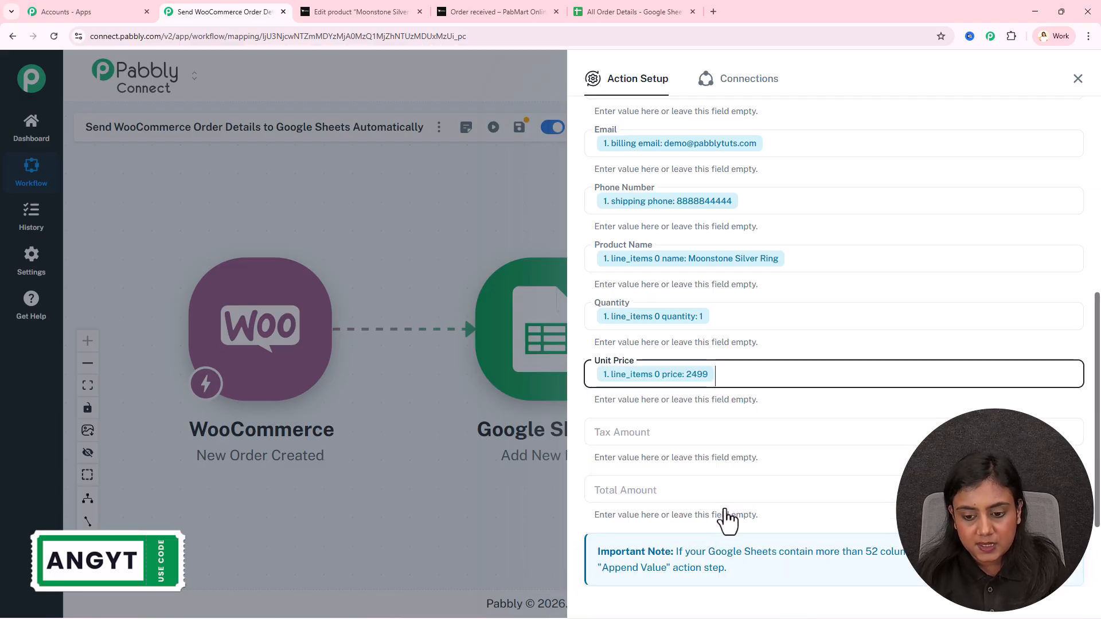
{"action": "left_click", "coordinate": [664, 427]}
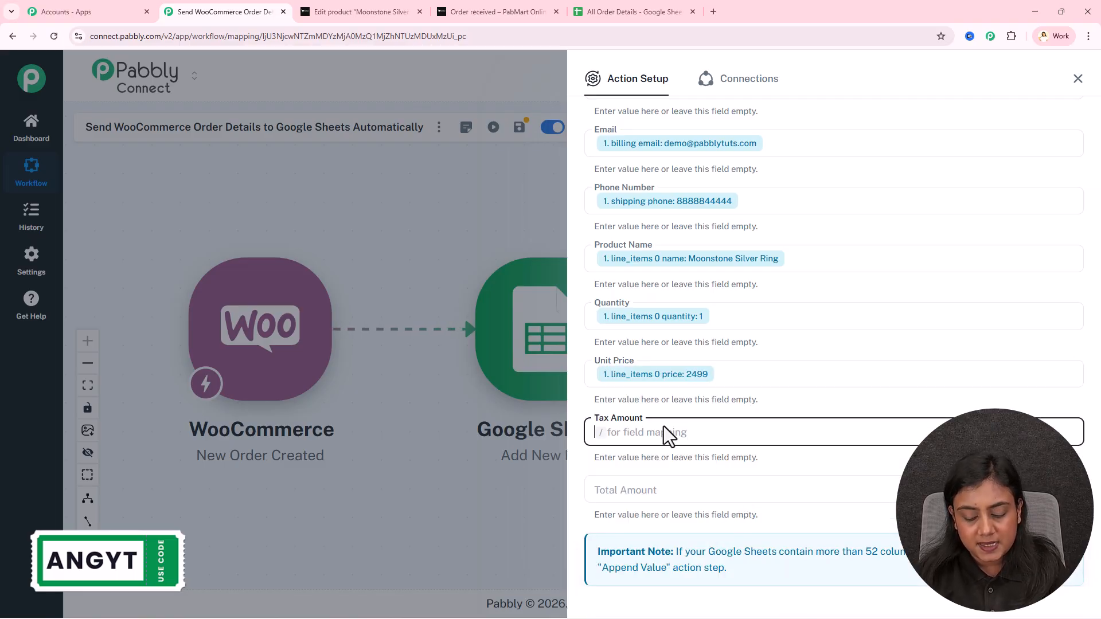
{"action": "type", "text": "/tax"}
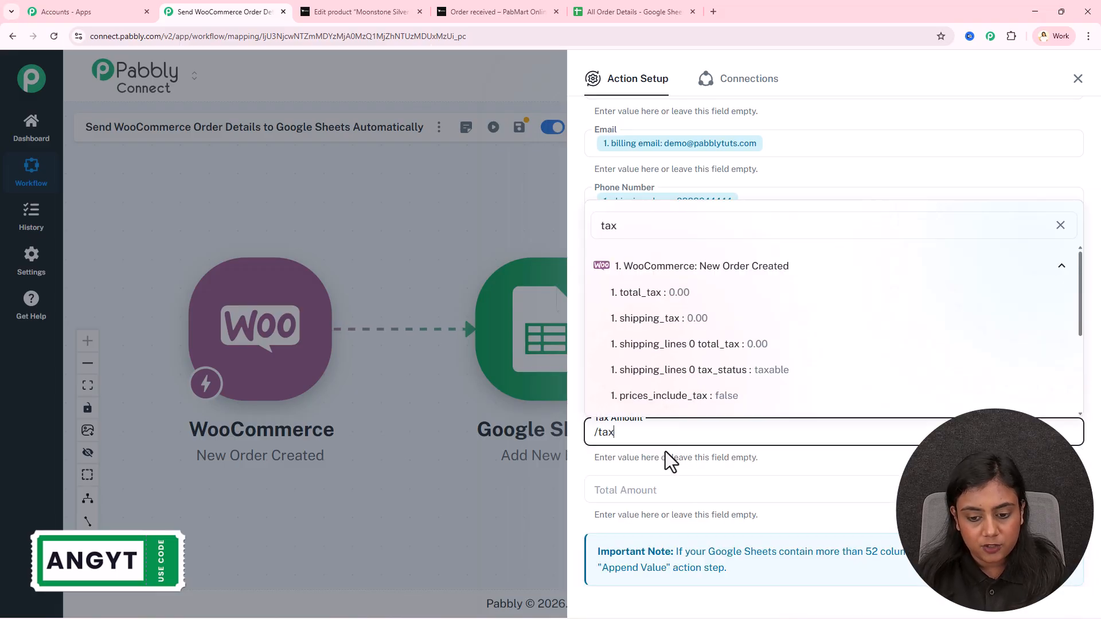
{"action": "left_click", "coordinate": [683, 302]}
{"action": "left_click", "coordinate": [680, 499]}
{"action": "type", "text": "/tot"}
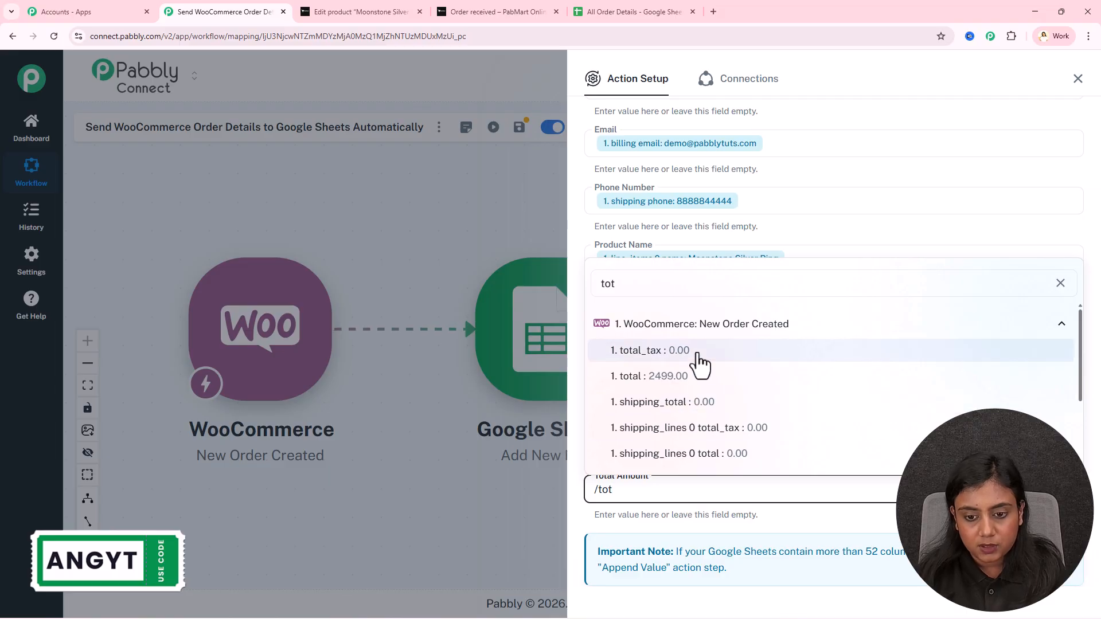
{"action": "left_click", "coordinate": [694, 385]}
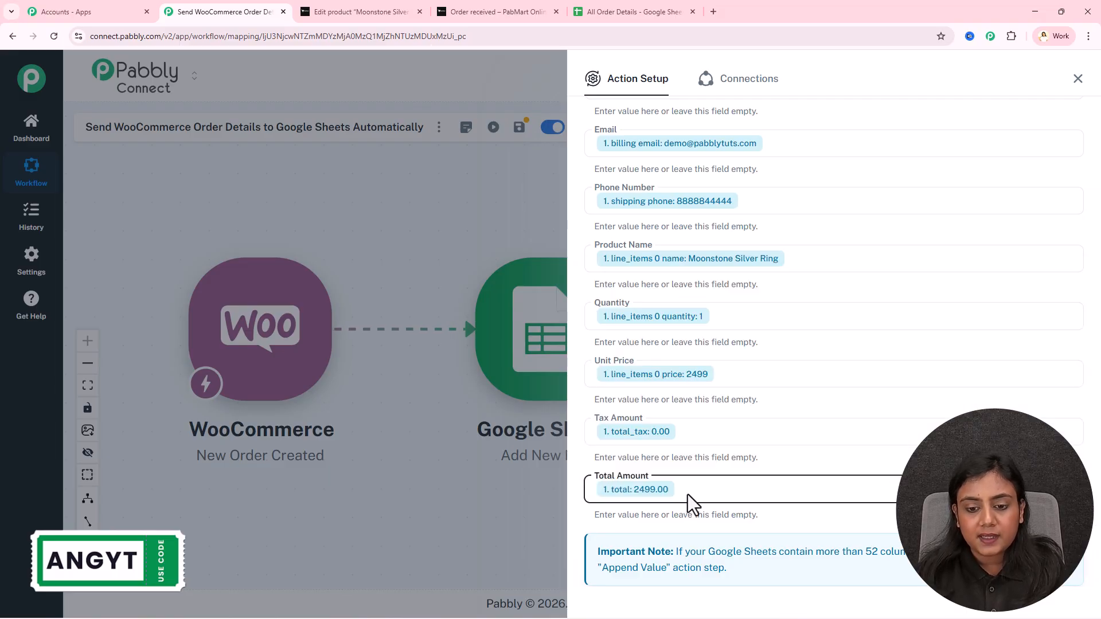
{"action": "scroll", "coordinate": [692, 498], "scroll_direction": "down", "scroll_amount": 2}
Save the step and send a test request, then select the new row in All Order Details
{"action": "left_click", "coordinate": [671, 533]}
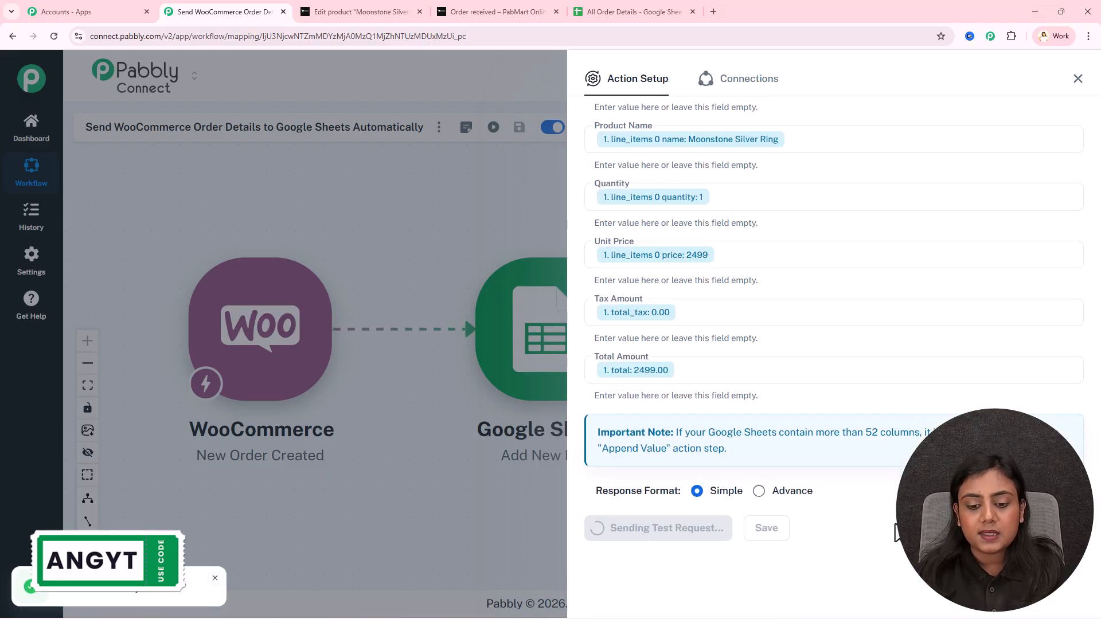
{"action": "scroll", "coordinate": [890, 359], "scroll_direction": "down", "scroll_amount": 6}
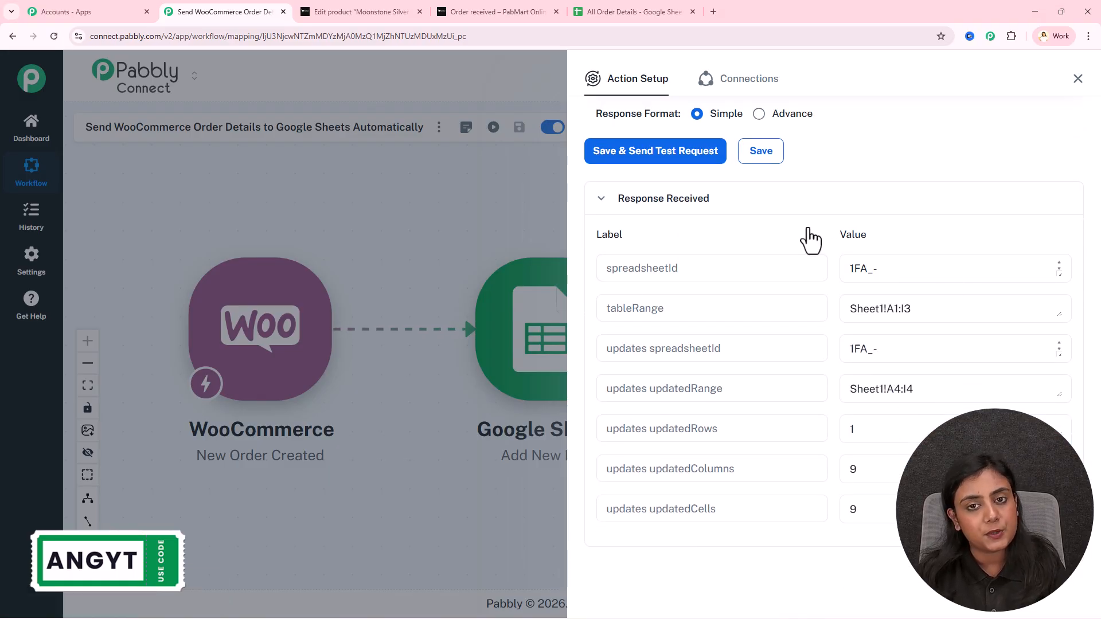
{"action": "left_click", "coordinate": [626, 12]}
{"action": "left_click_drag", "start_coordinate": [118, 244], "coordinate": [989, 250]}
{"action": "left_click", "coordinate": [935, 310]}
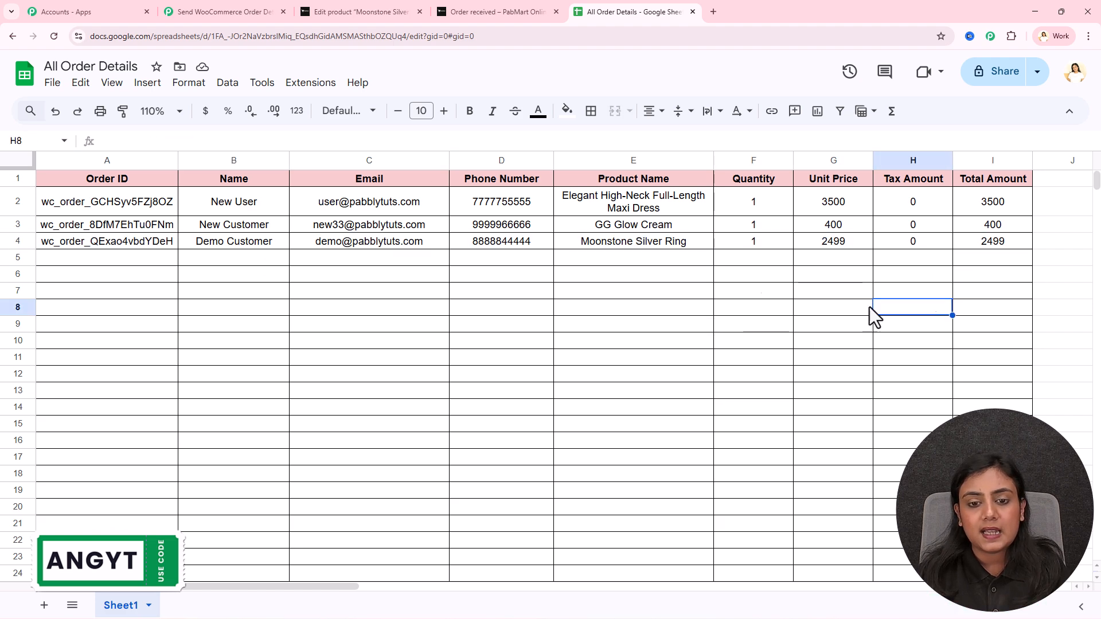
Verify each cell of row 4 (A4:I4), from customer name through total amount 2499
{"action": "left_click", "coordinate": [158, 246]}
{"action": "left_click", "coordinate": [277, 244]}
{"action": "left_click", "coordinate": [401, 246]}
{"action": "left_click", "coordinate": [505, 246]}
{"action": "left_click", "coordinate": [603, 246]}
{"action": "left_click", "coordinate": [763, 248]}
{"action": "left_click", "coordinate": [832, 248]}
{"action": "left_click", "coordinate": [915, 248]}
{"action": "left_click", "coordinate": [960, 245]}
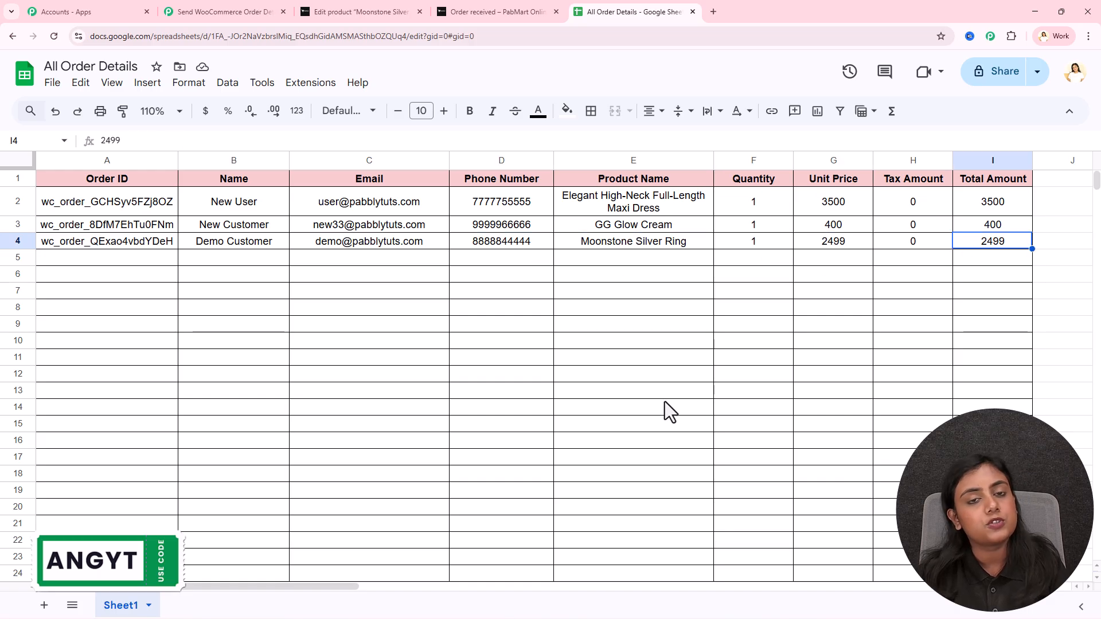
{"action": "left_click_drag", "start_coordinate": [80, 246], "coordinate": [975, 246]}
{"action": "left_click", "coordinate": [705, 356]}
Close the Action Setup panel to reveal the WooCommerce-to-Google Sheets workflow, rechecking the three-order sheet
{"action": "left_click", "coordinate": [227, 11]}
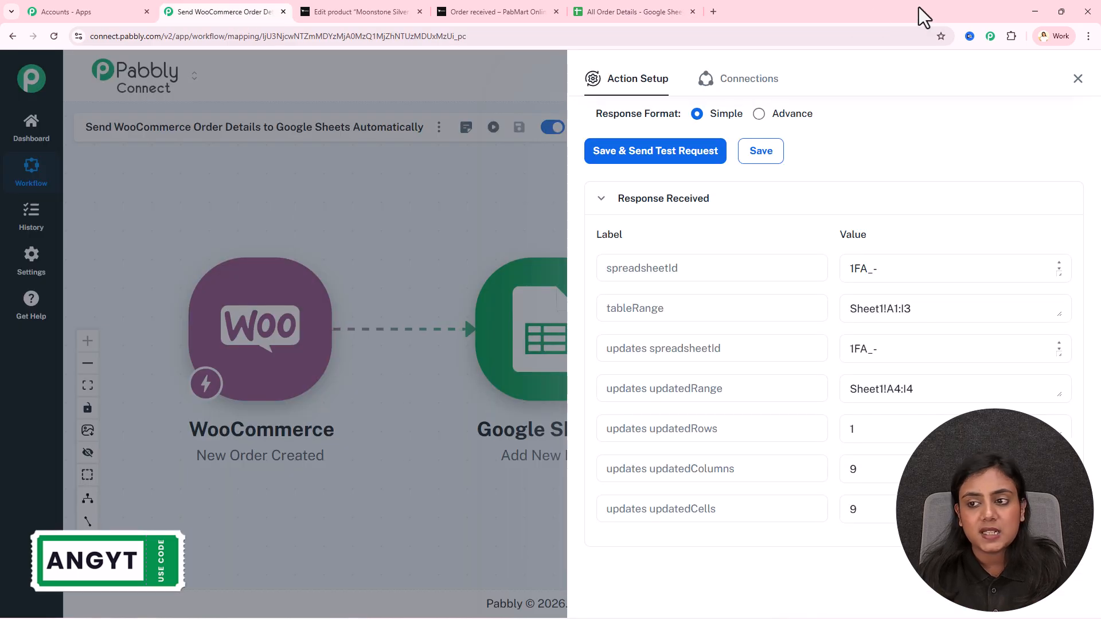
{"action": "left_click", "coordinate": [1078, 79]}
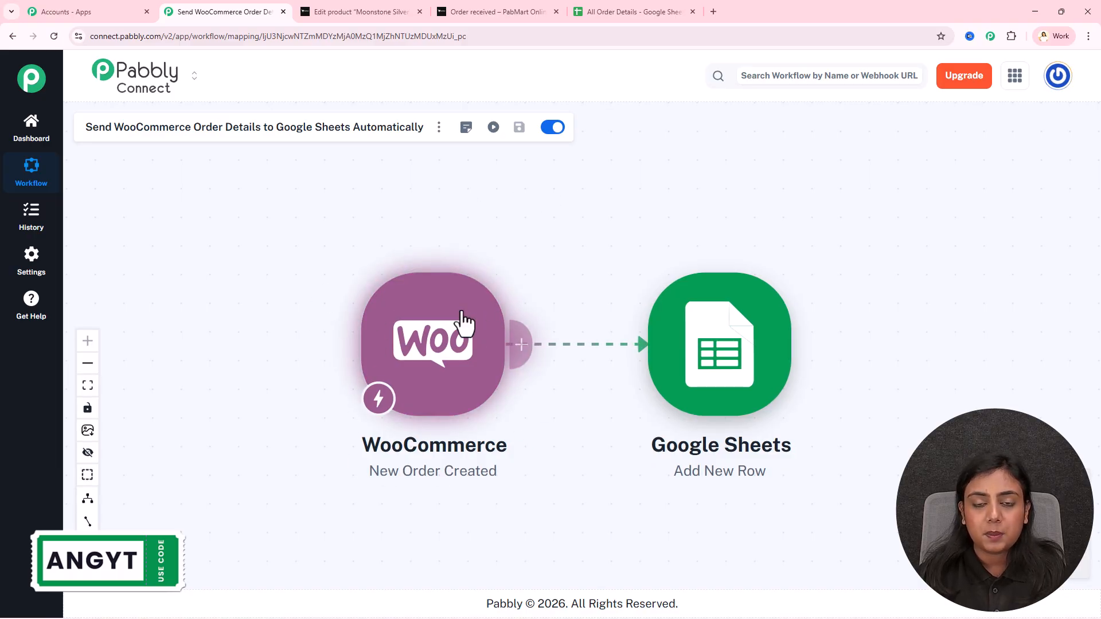
{"action": "left_click", "coordinate": [627, 11]}
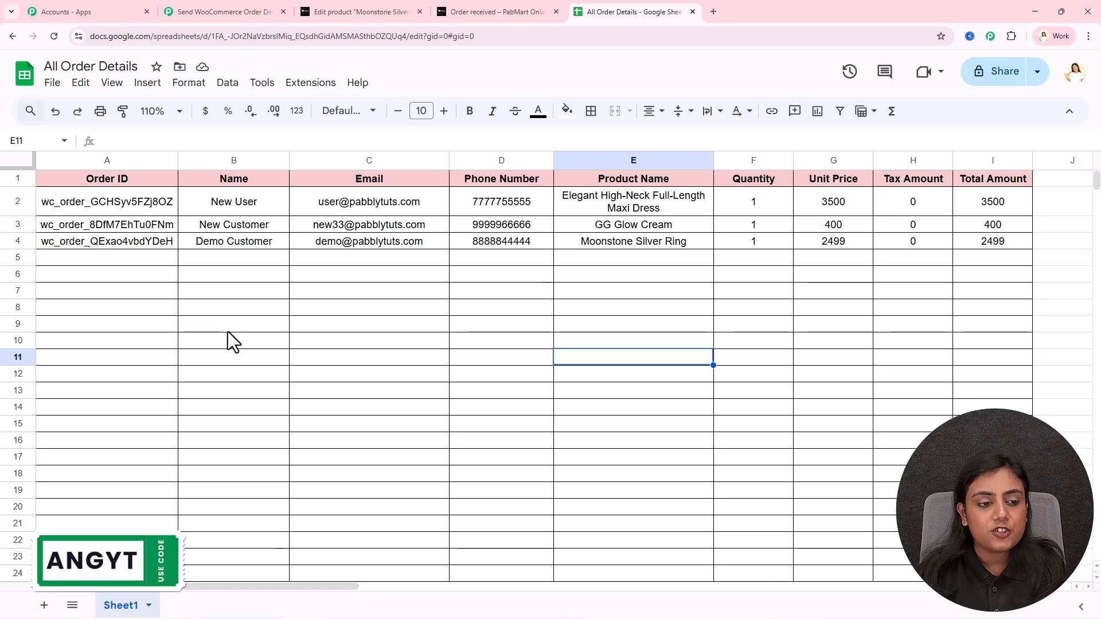
{"action": "left_click", "coordinate": [246, 12]}
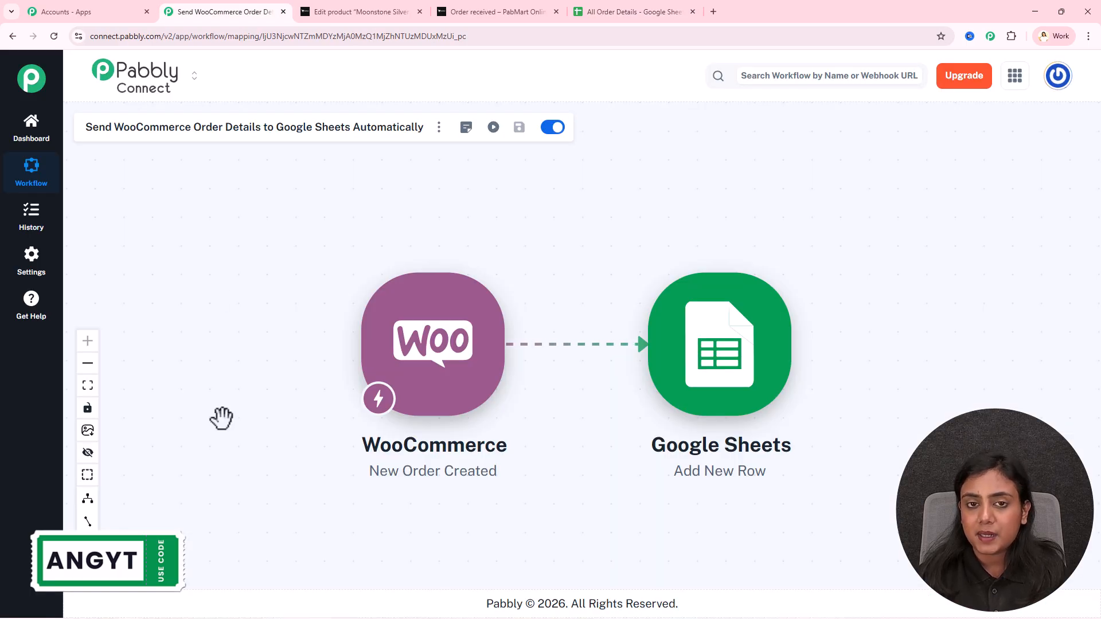